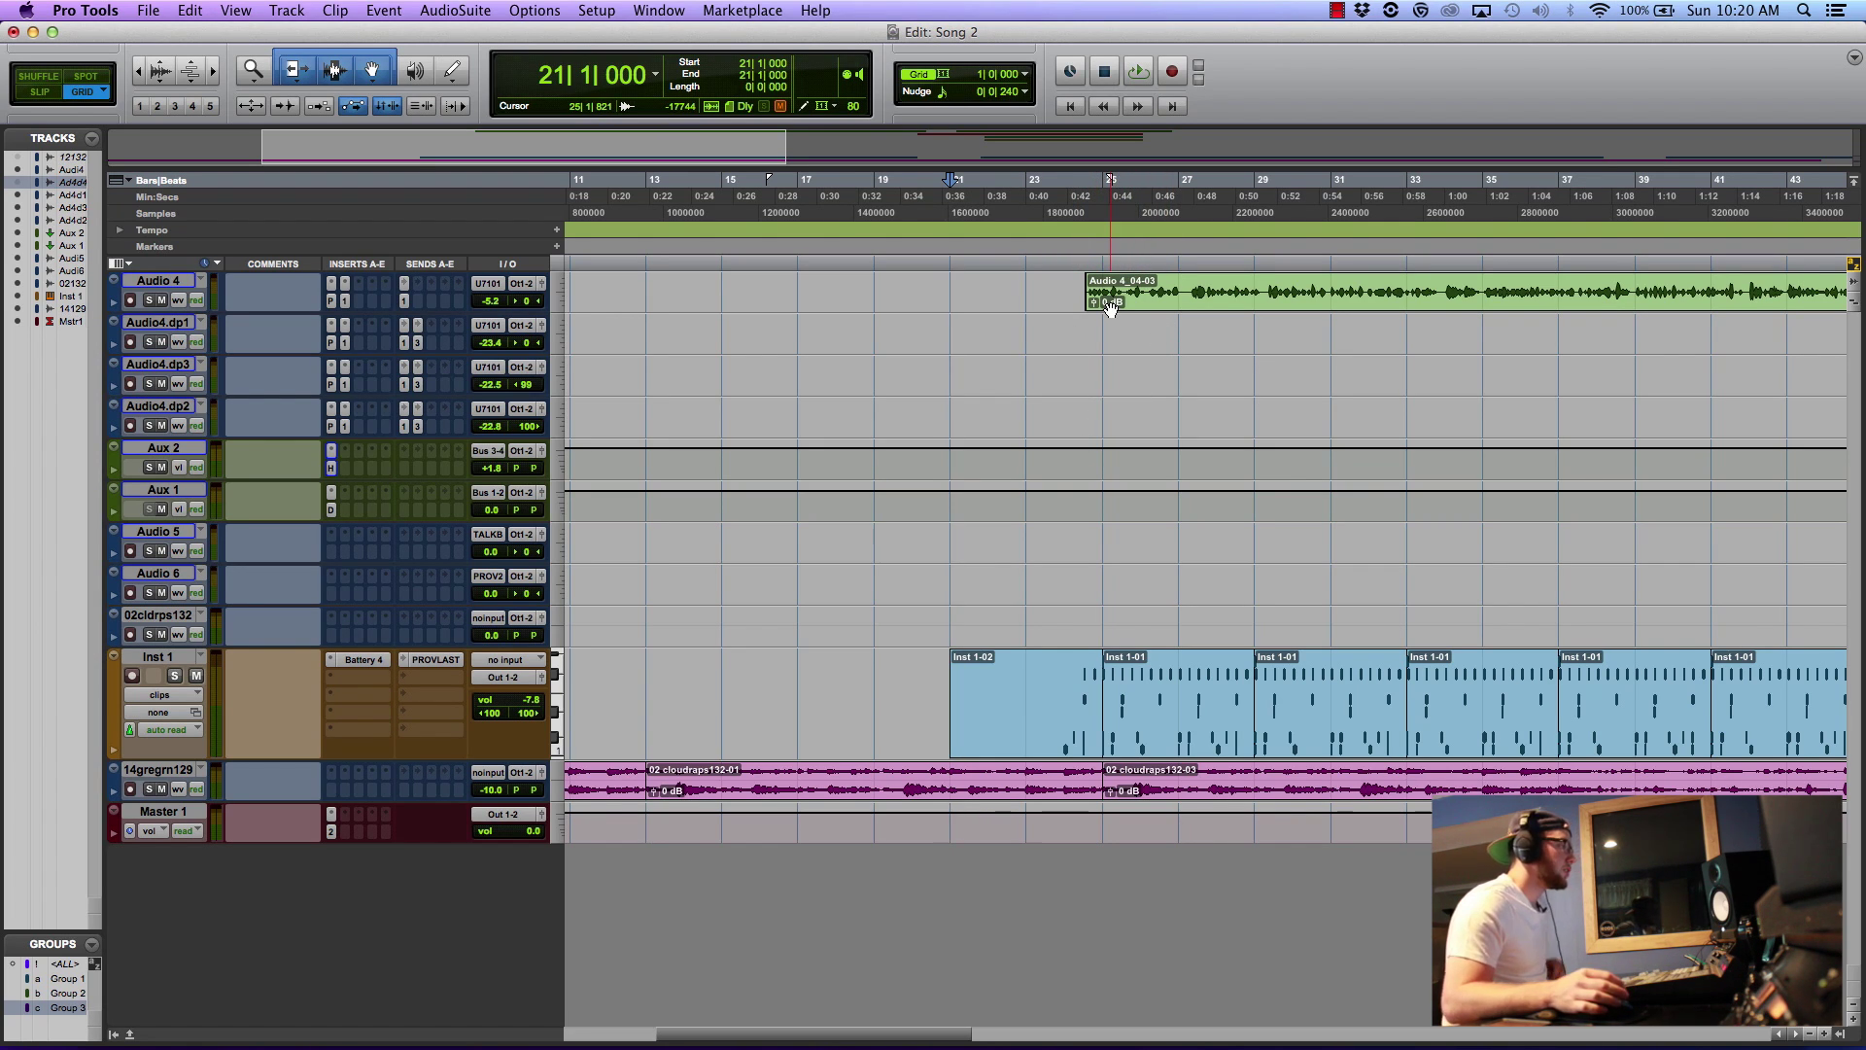
- Play the song from bar 21 and audition the start of the Audio 4 vocal clip up close
{"action": "key", "text": "space"}
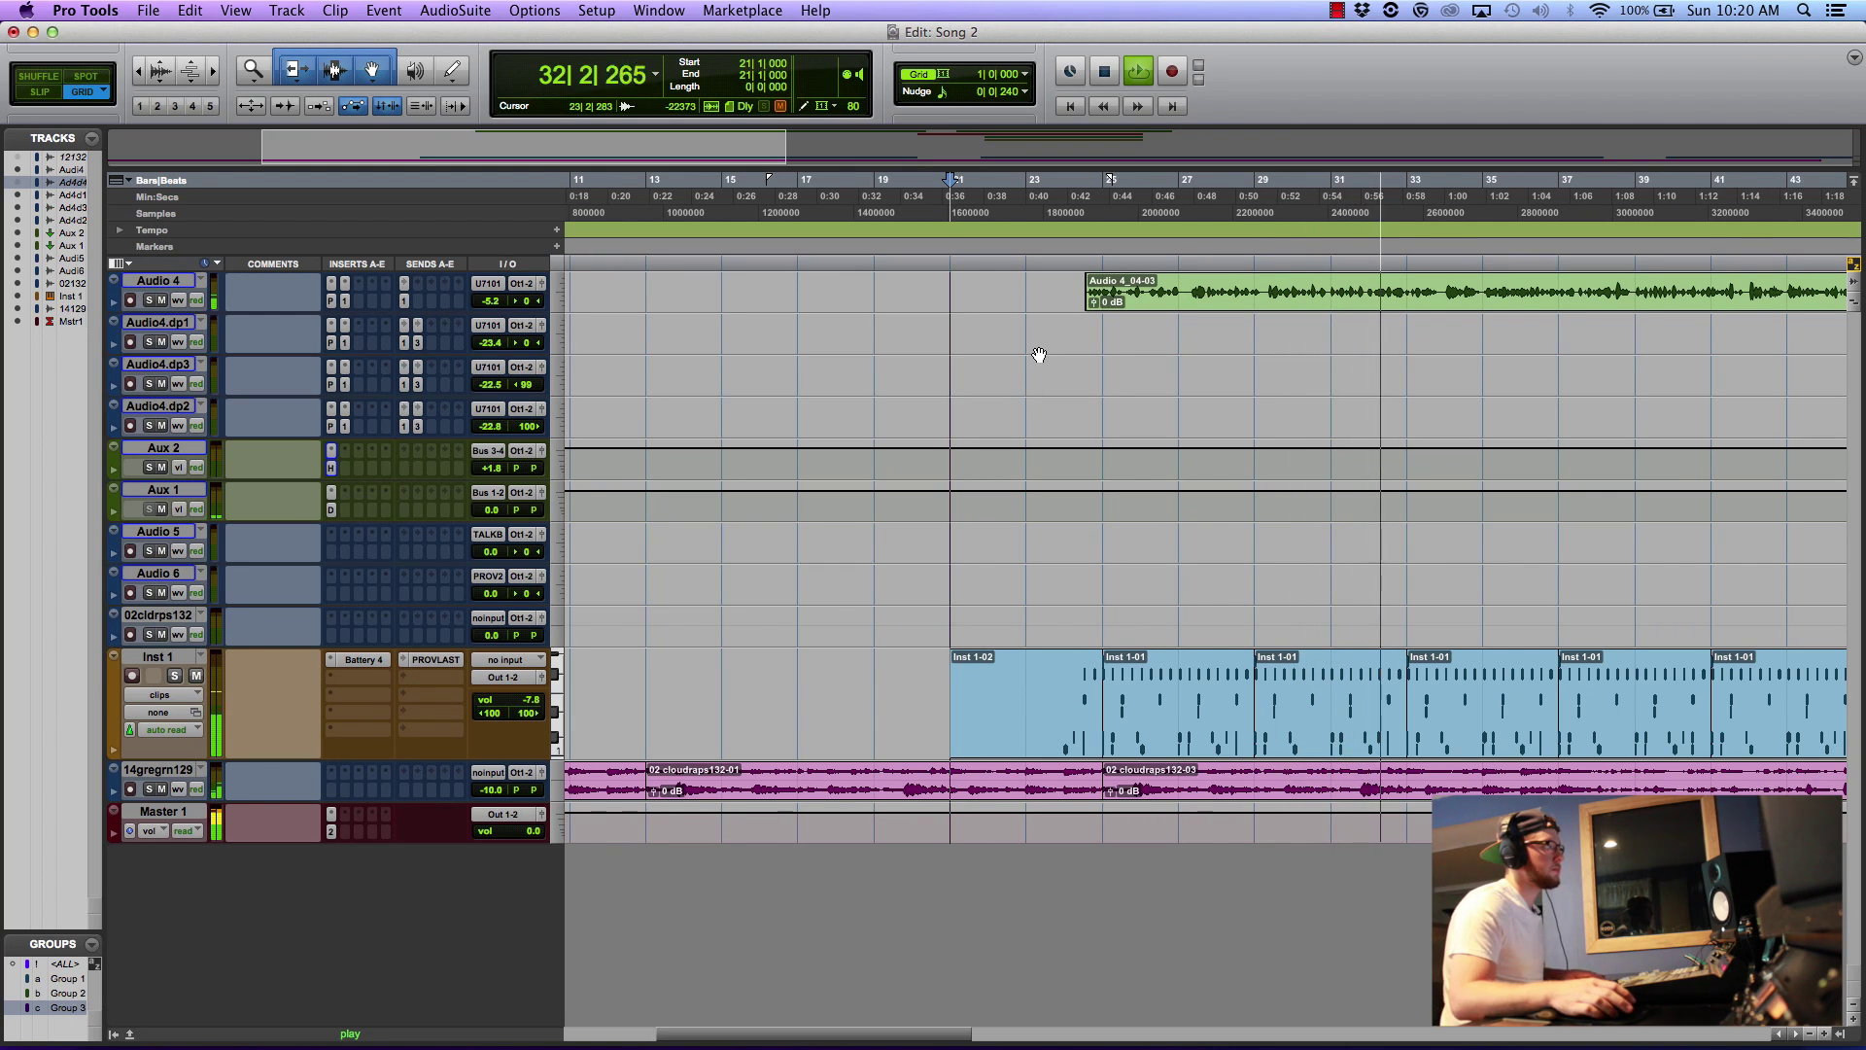
{"action": "key", "text": "space"}
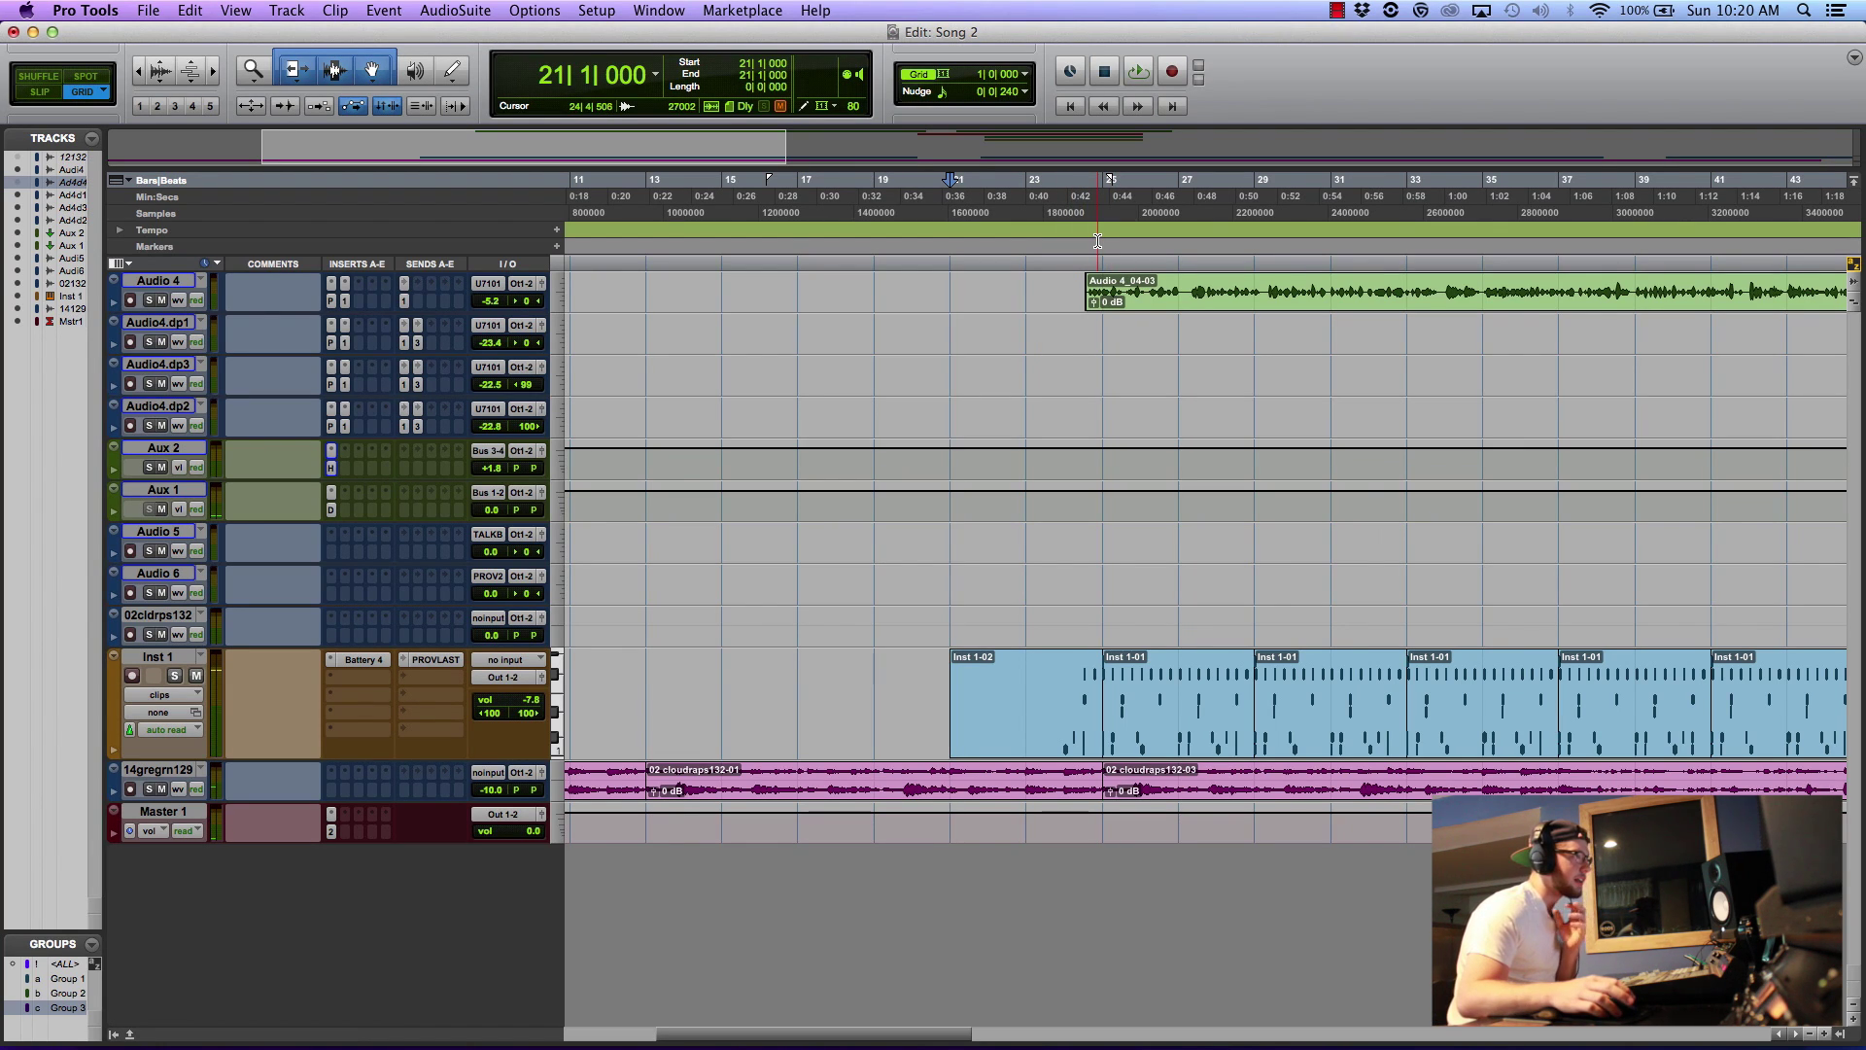
{"action": "left_click", "coordinate": [1112, 303]}
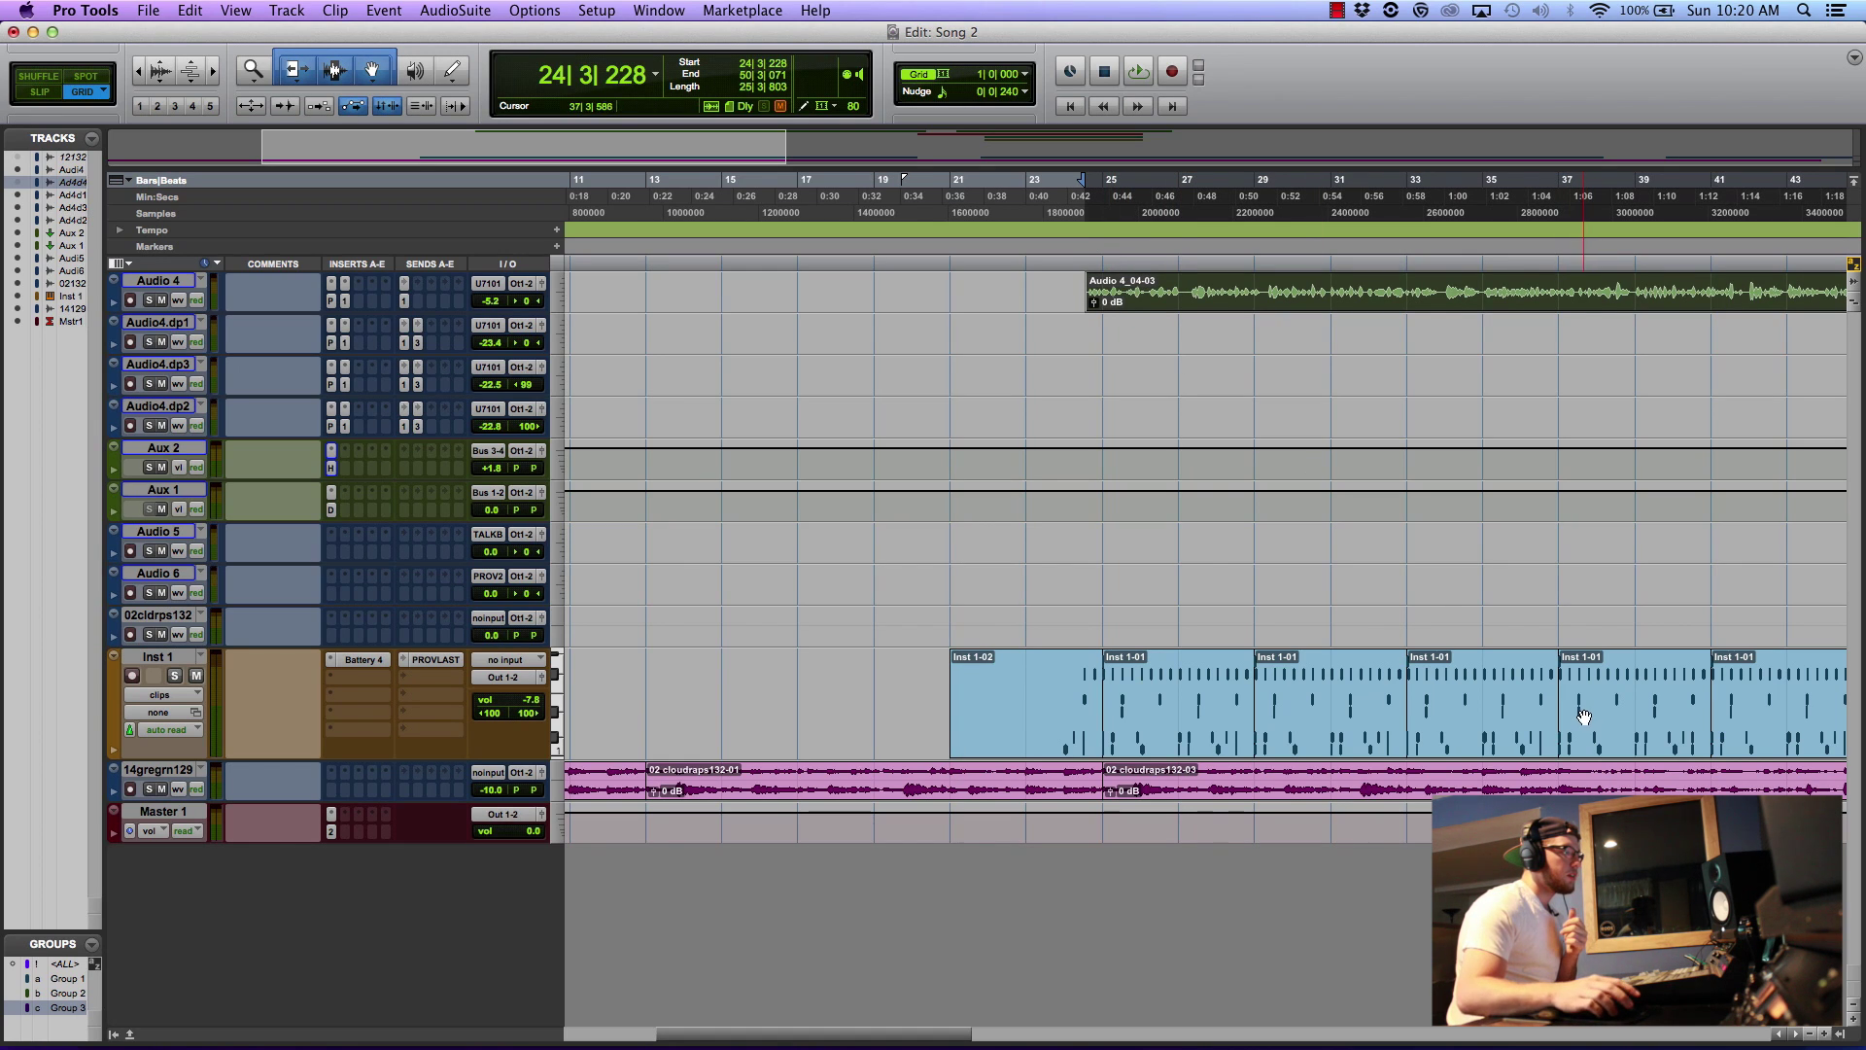
{"action": "left_click", "coordinate": [1825, 1034]}
{"action": "left_click", "coordinate": [1826, 1033]}
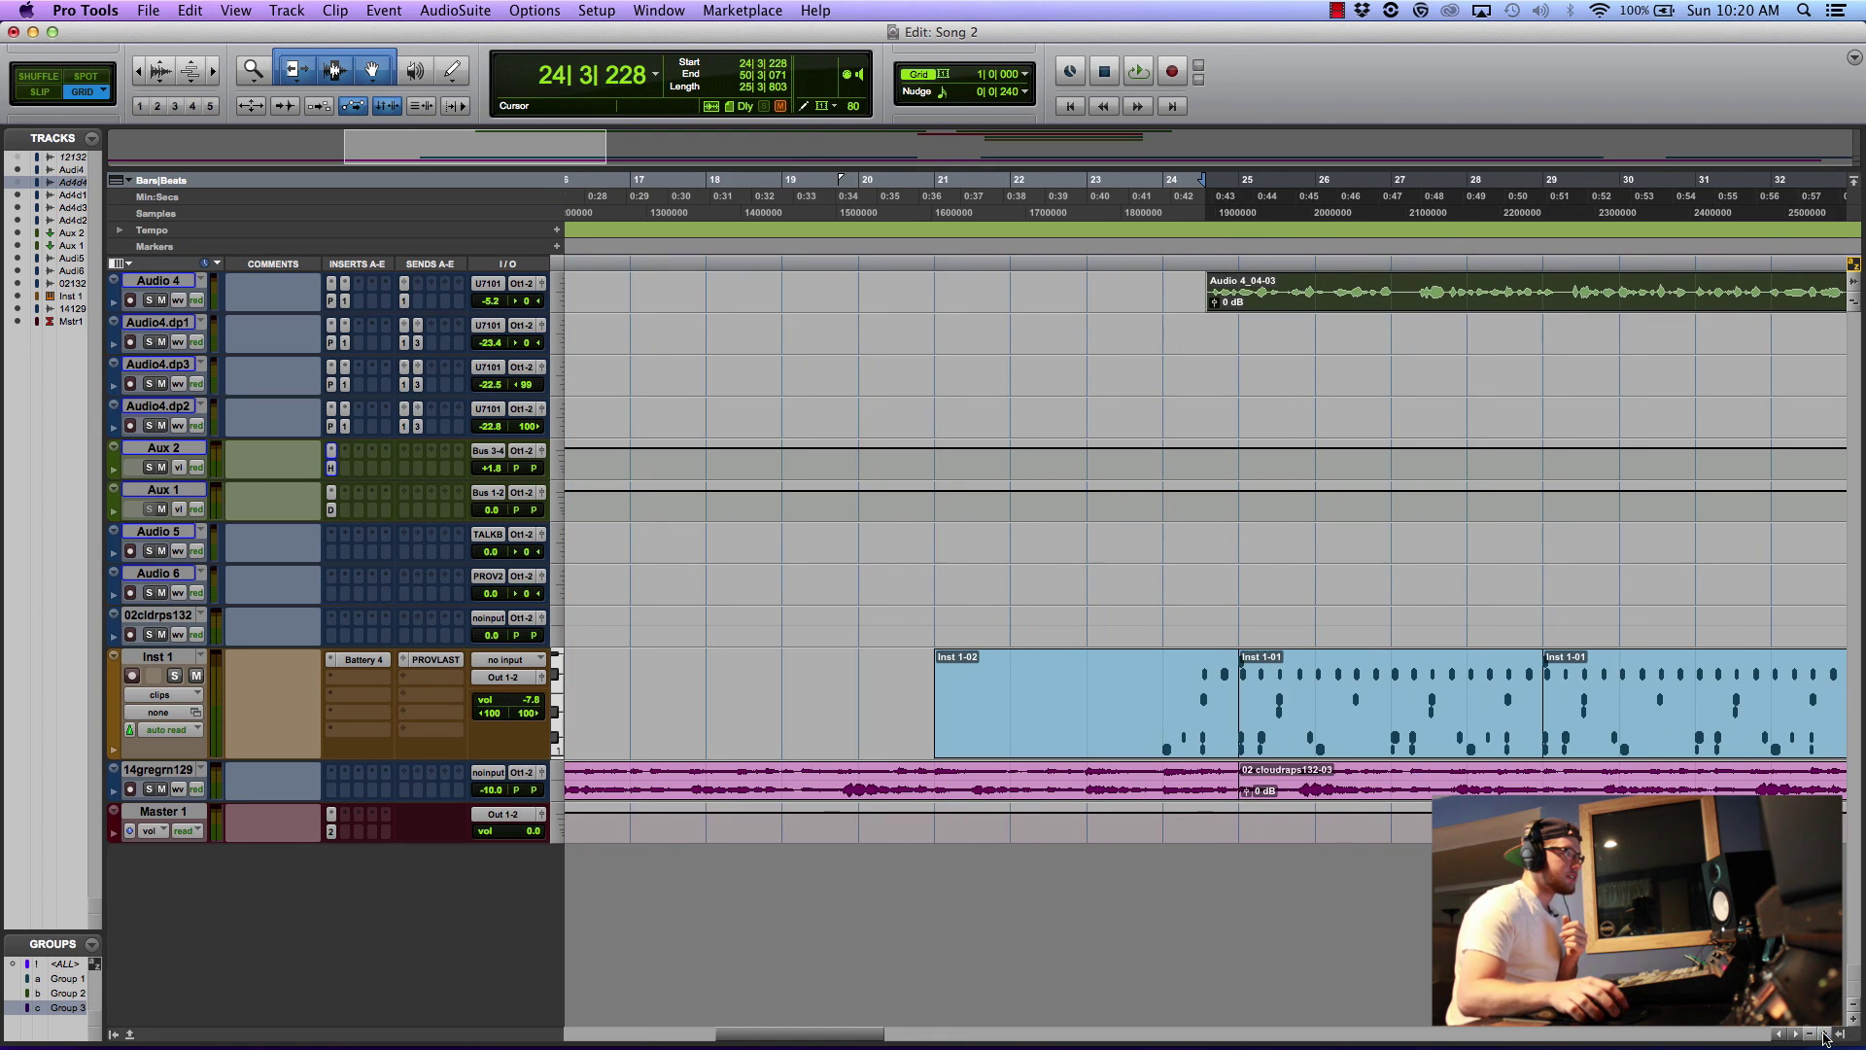
{"action": "left_click", "coordinate": [1198, 207]}
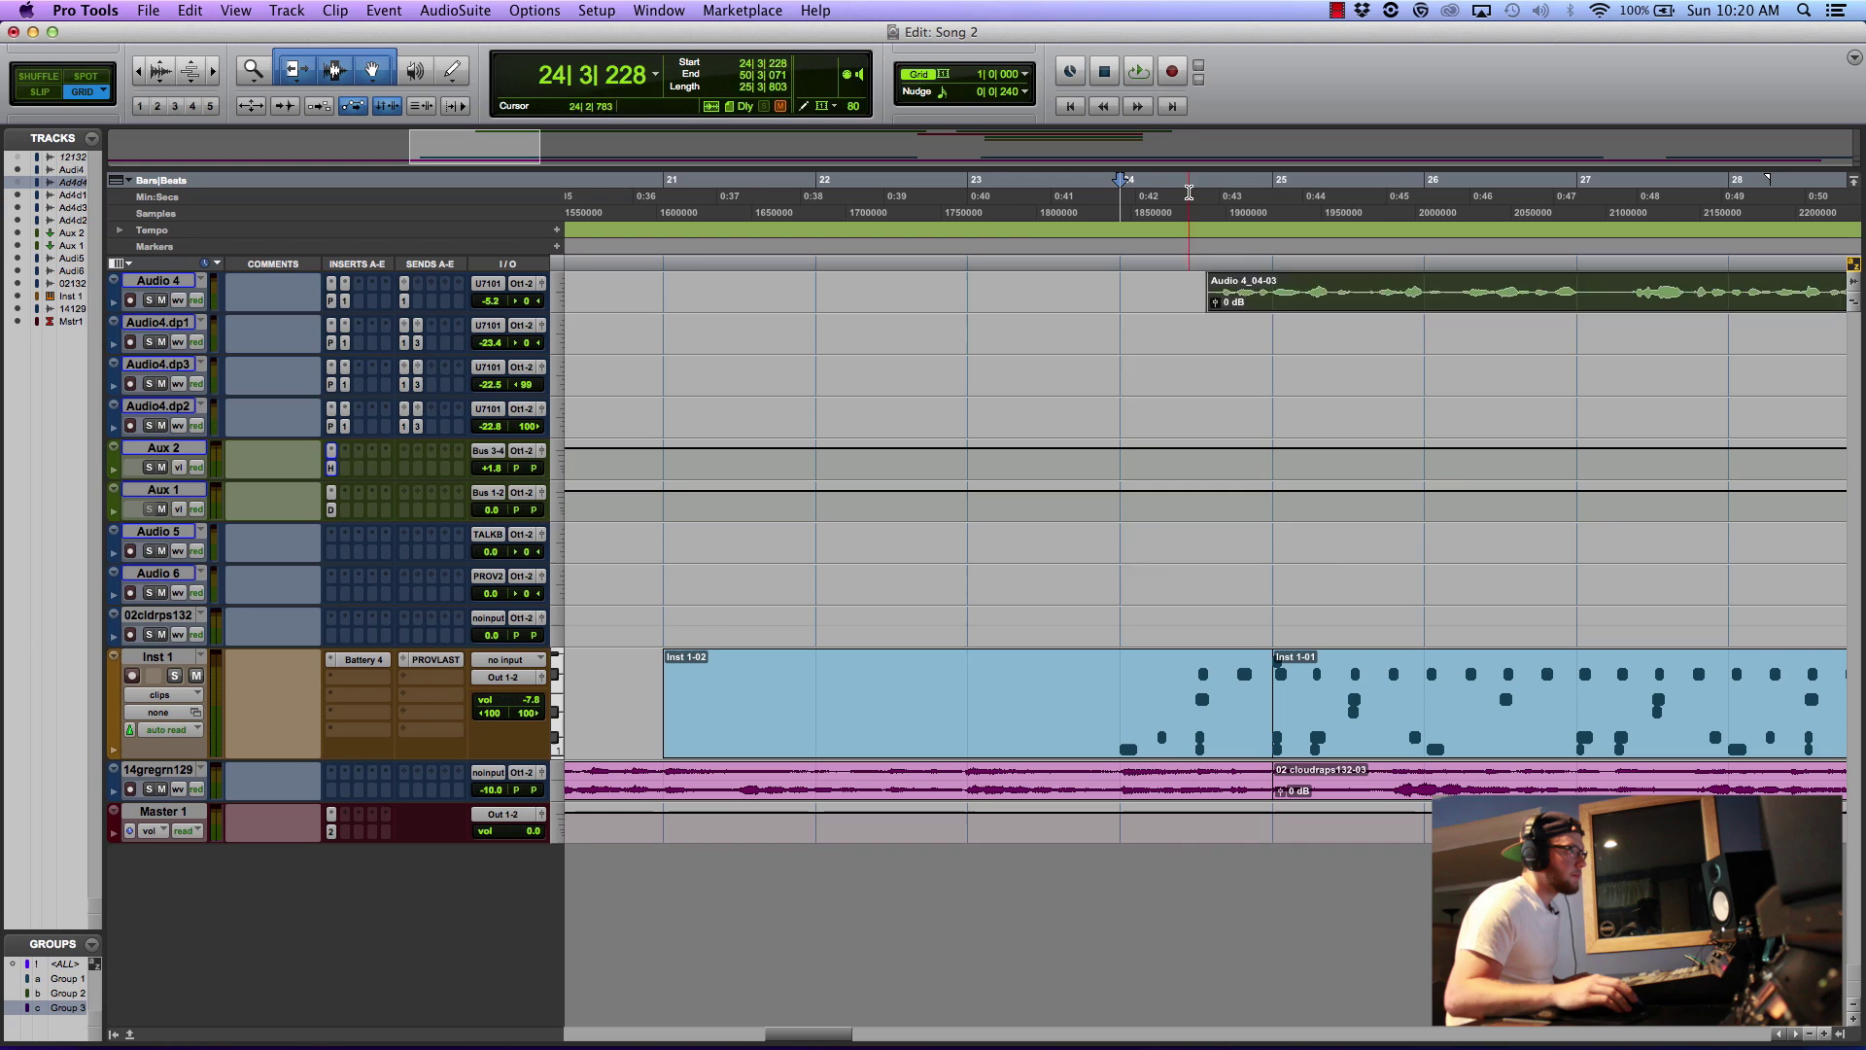
{"action": "key", "text": "space"}
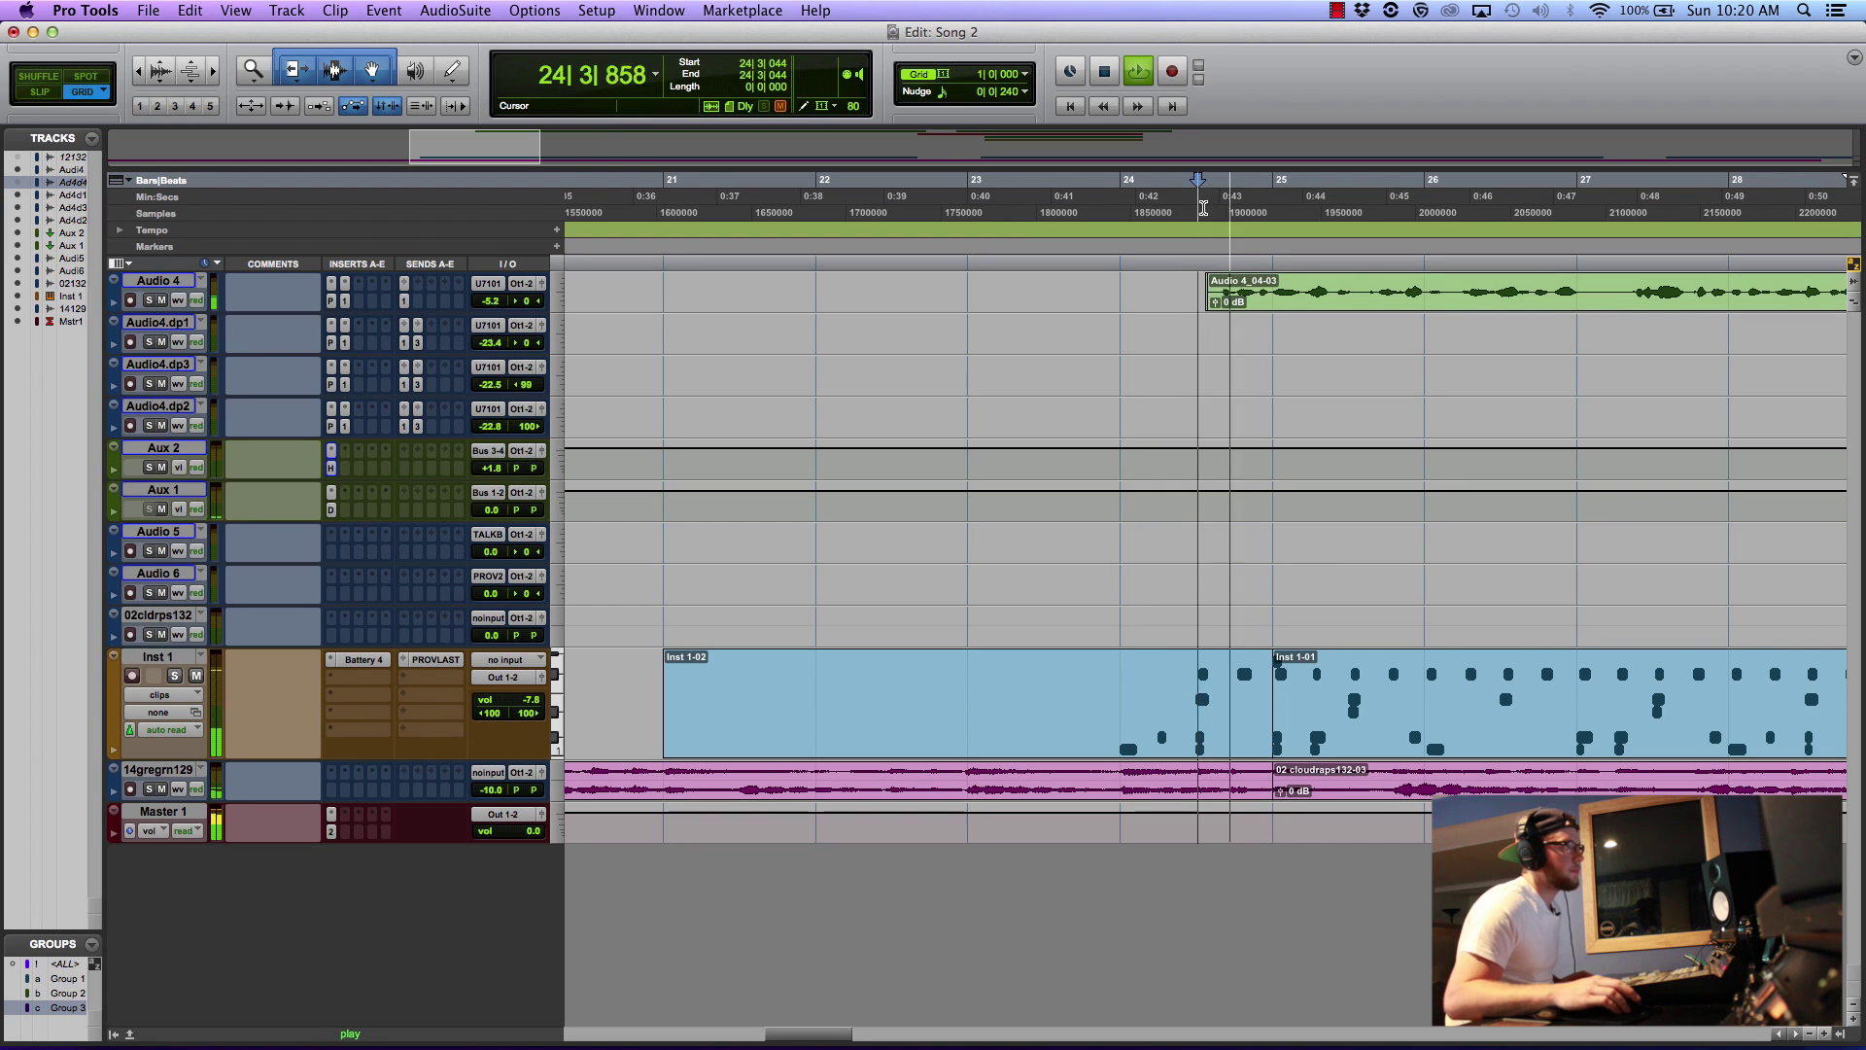
{"action": "key", "text": "space"}
- Trim the start of the Audio 4 vocal clip to about 24|3|583 and separate the clip at 25|3|200
{"action": "left_click", "coordinate": [1213, 285]}
{"action": "left_click_drag", "start_coordinate": [1213, 285], "coordinate": [1226, 285]}
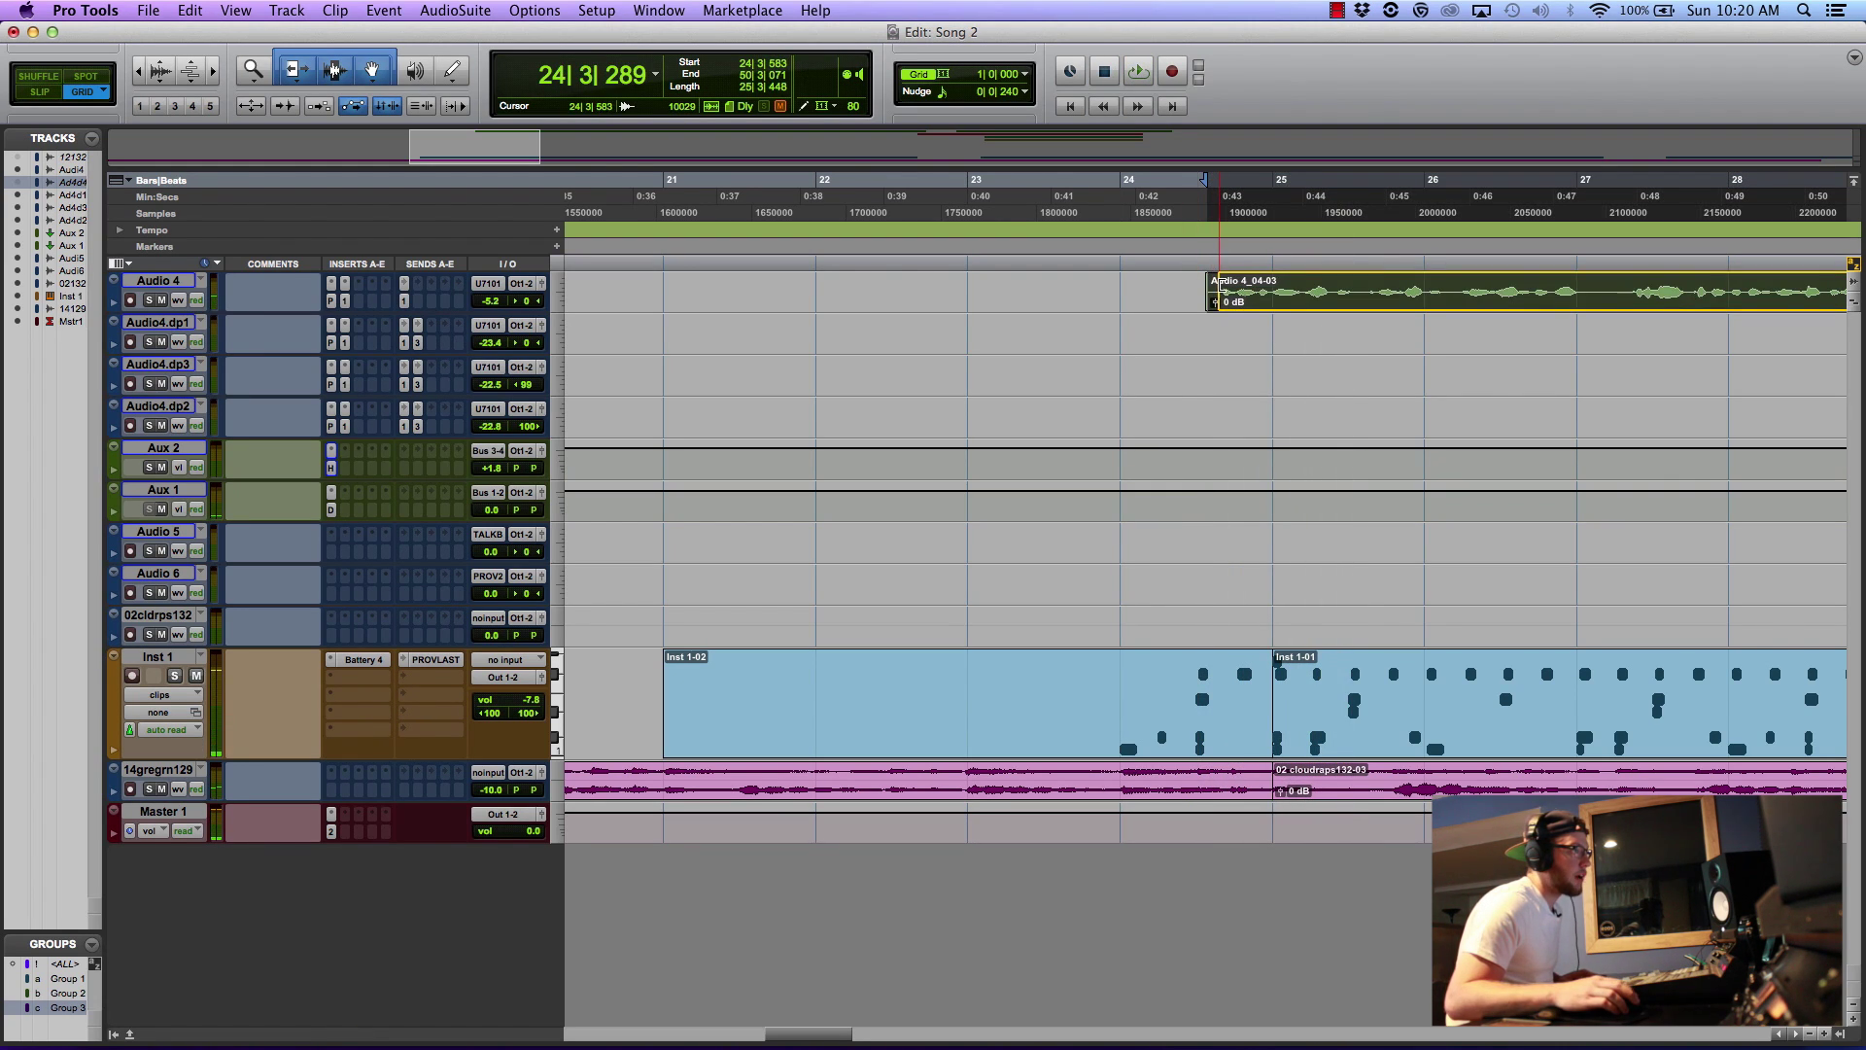
{"action": "left_click", "coordinate": [1354, 277]}
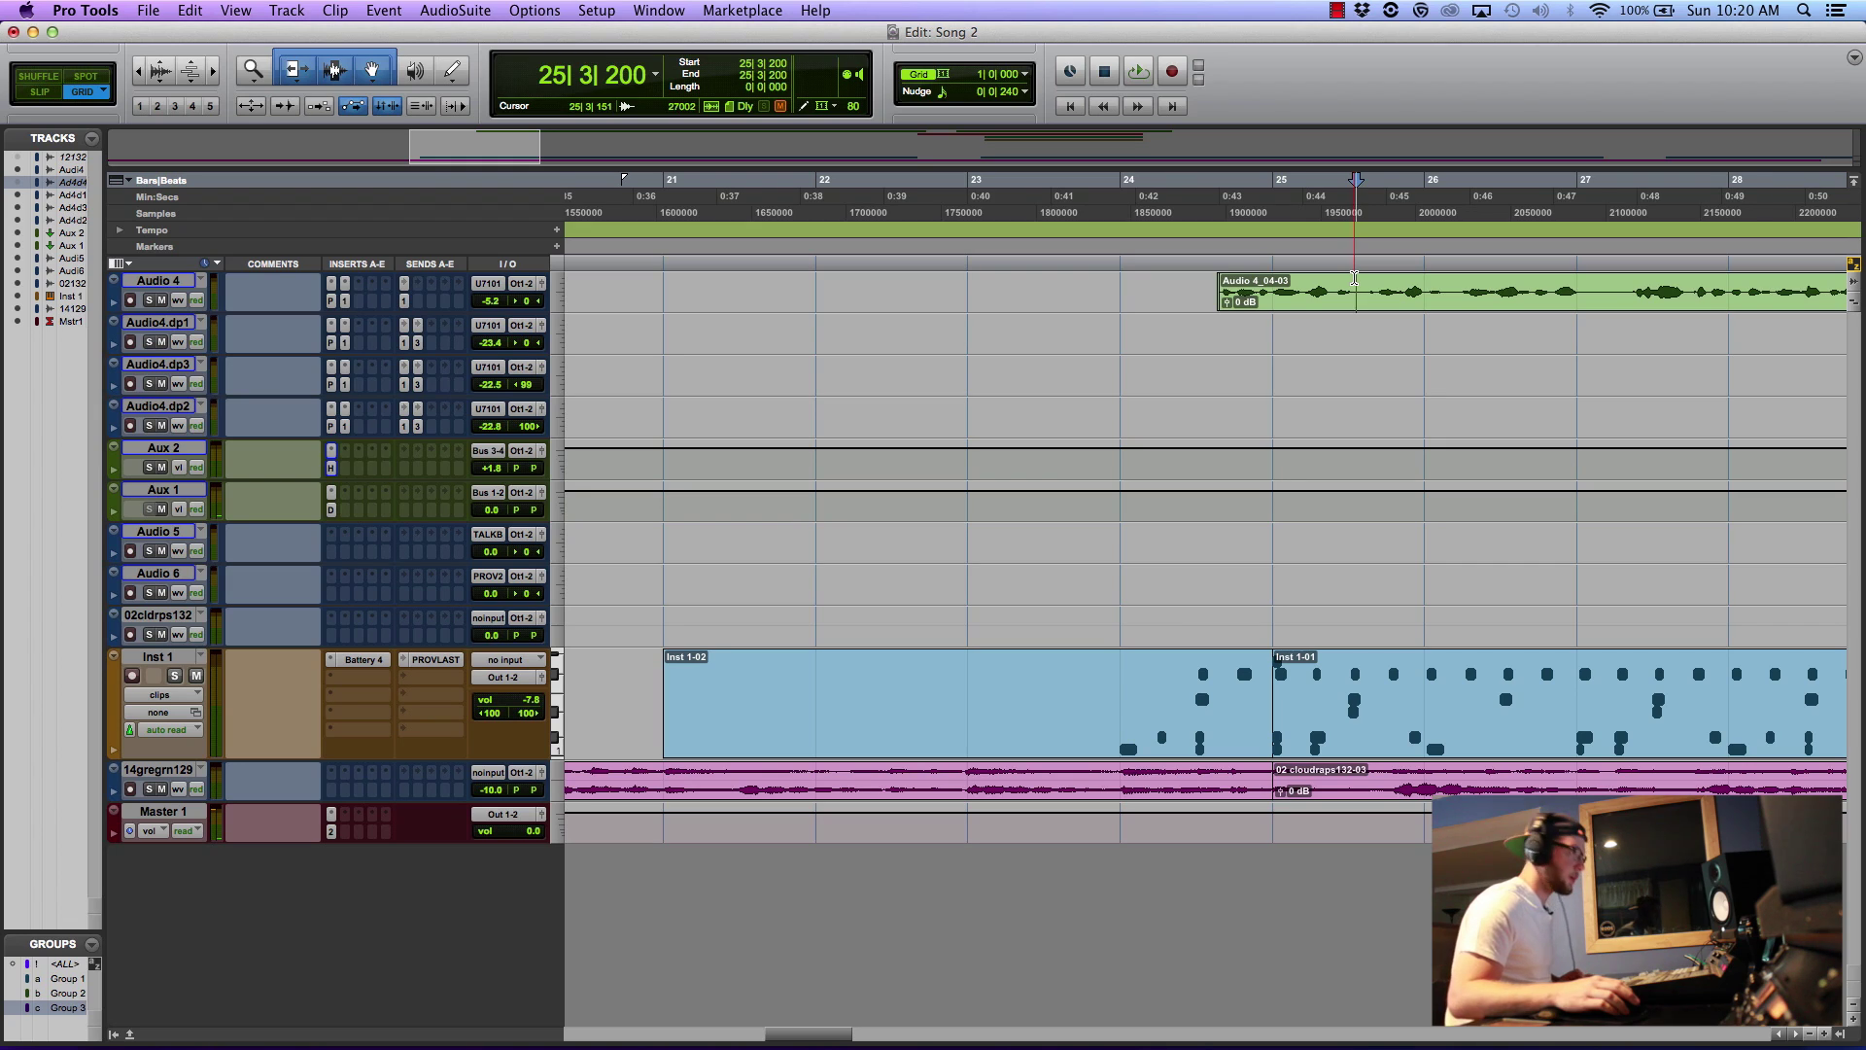
{"action": "key", "text": "super+e"}
- Copy the separated opening vocal phrase to 21|1|000 on Audio 4 and play the copy
{"action": "left_click_drag", "start_coordinate": [1333, 291], "coordinate": [755, 297]}
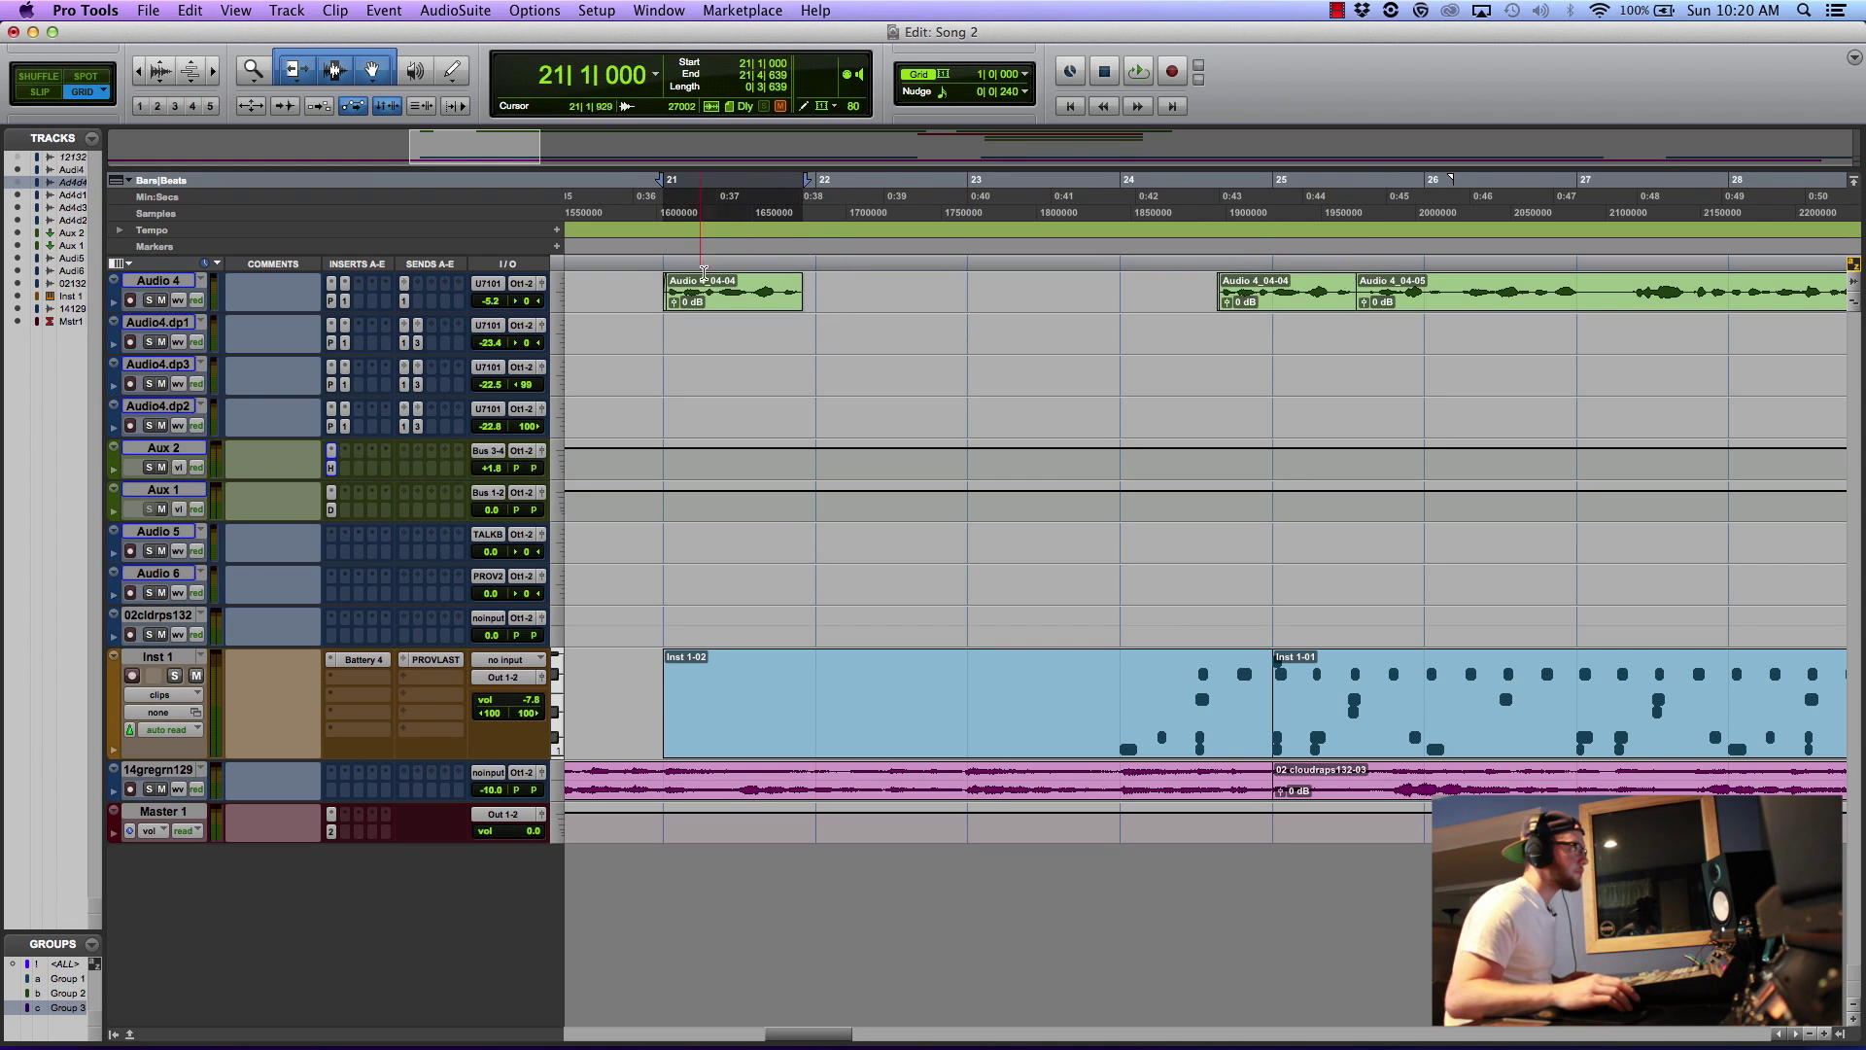
{"action": "left_click", "coordinate": [665, 308]}
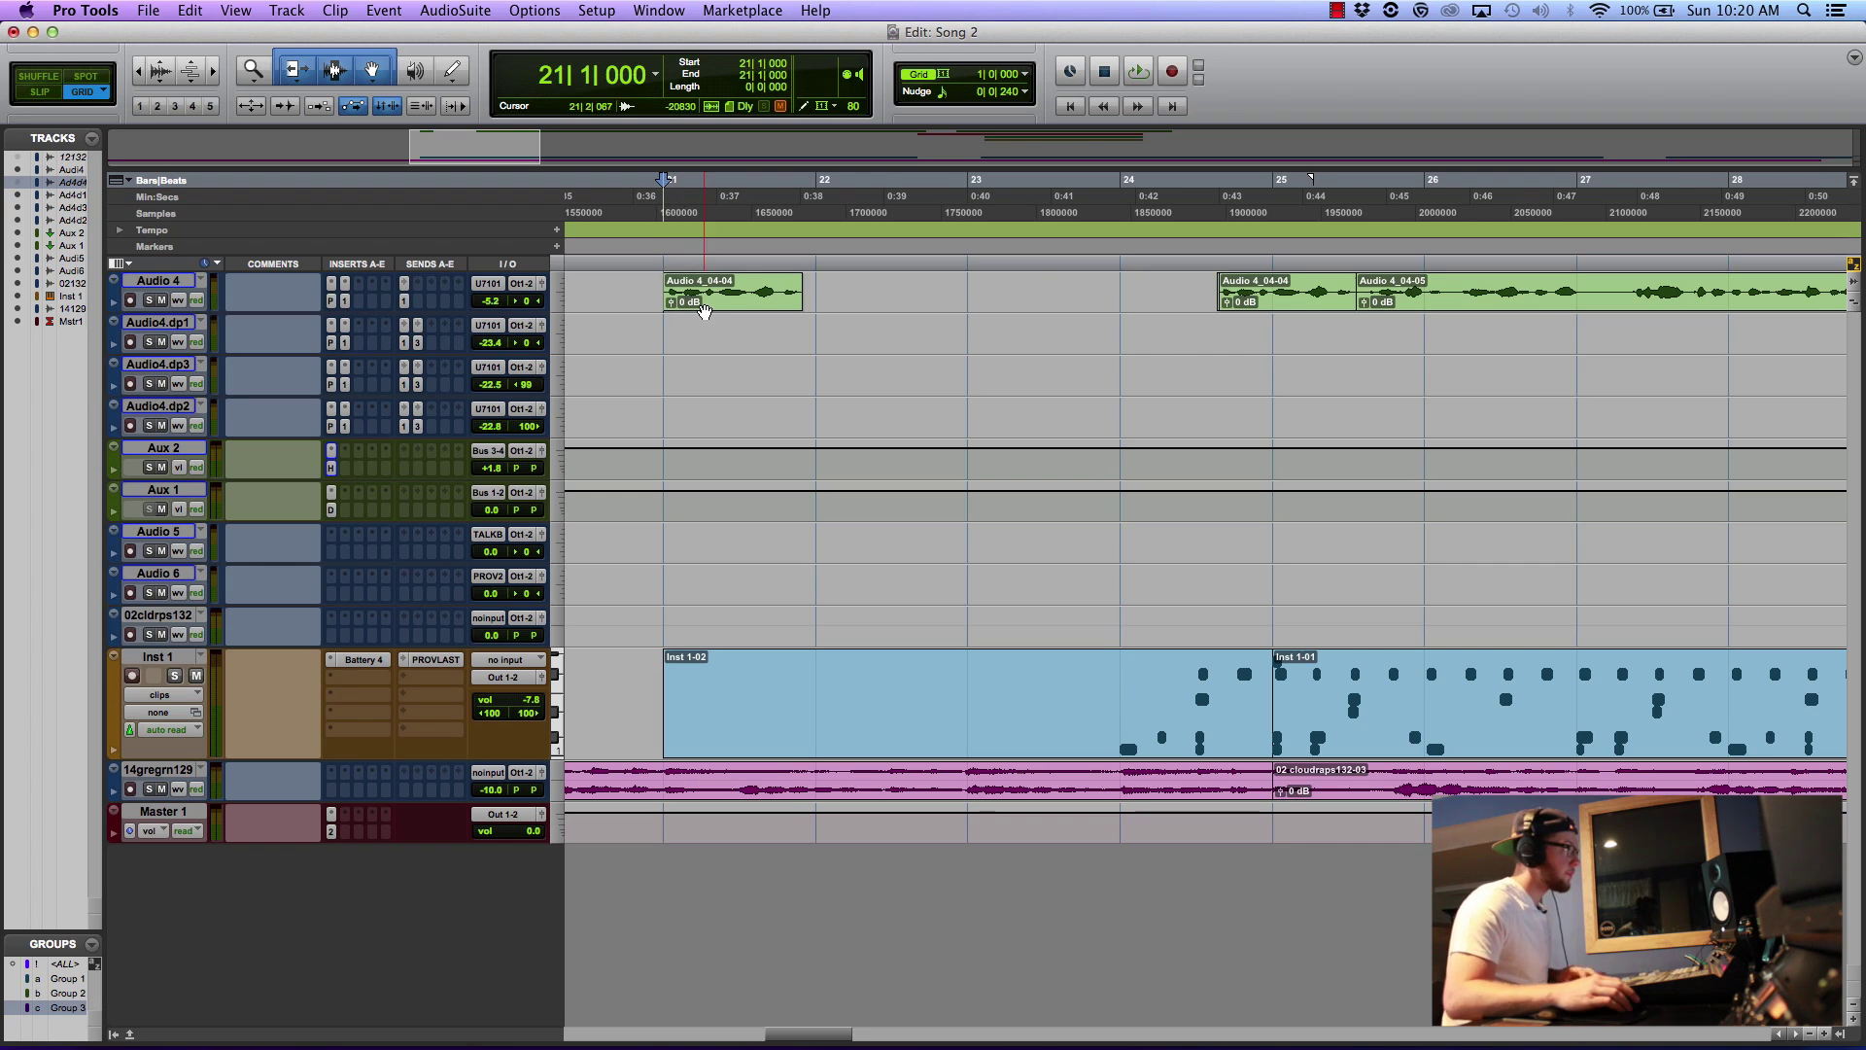
{"action": "left_click", "coordinate": [704, 297]}
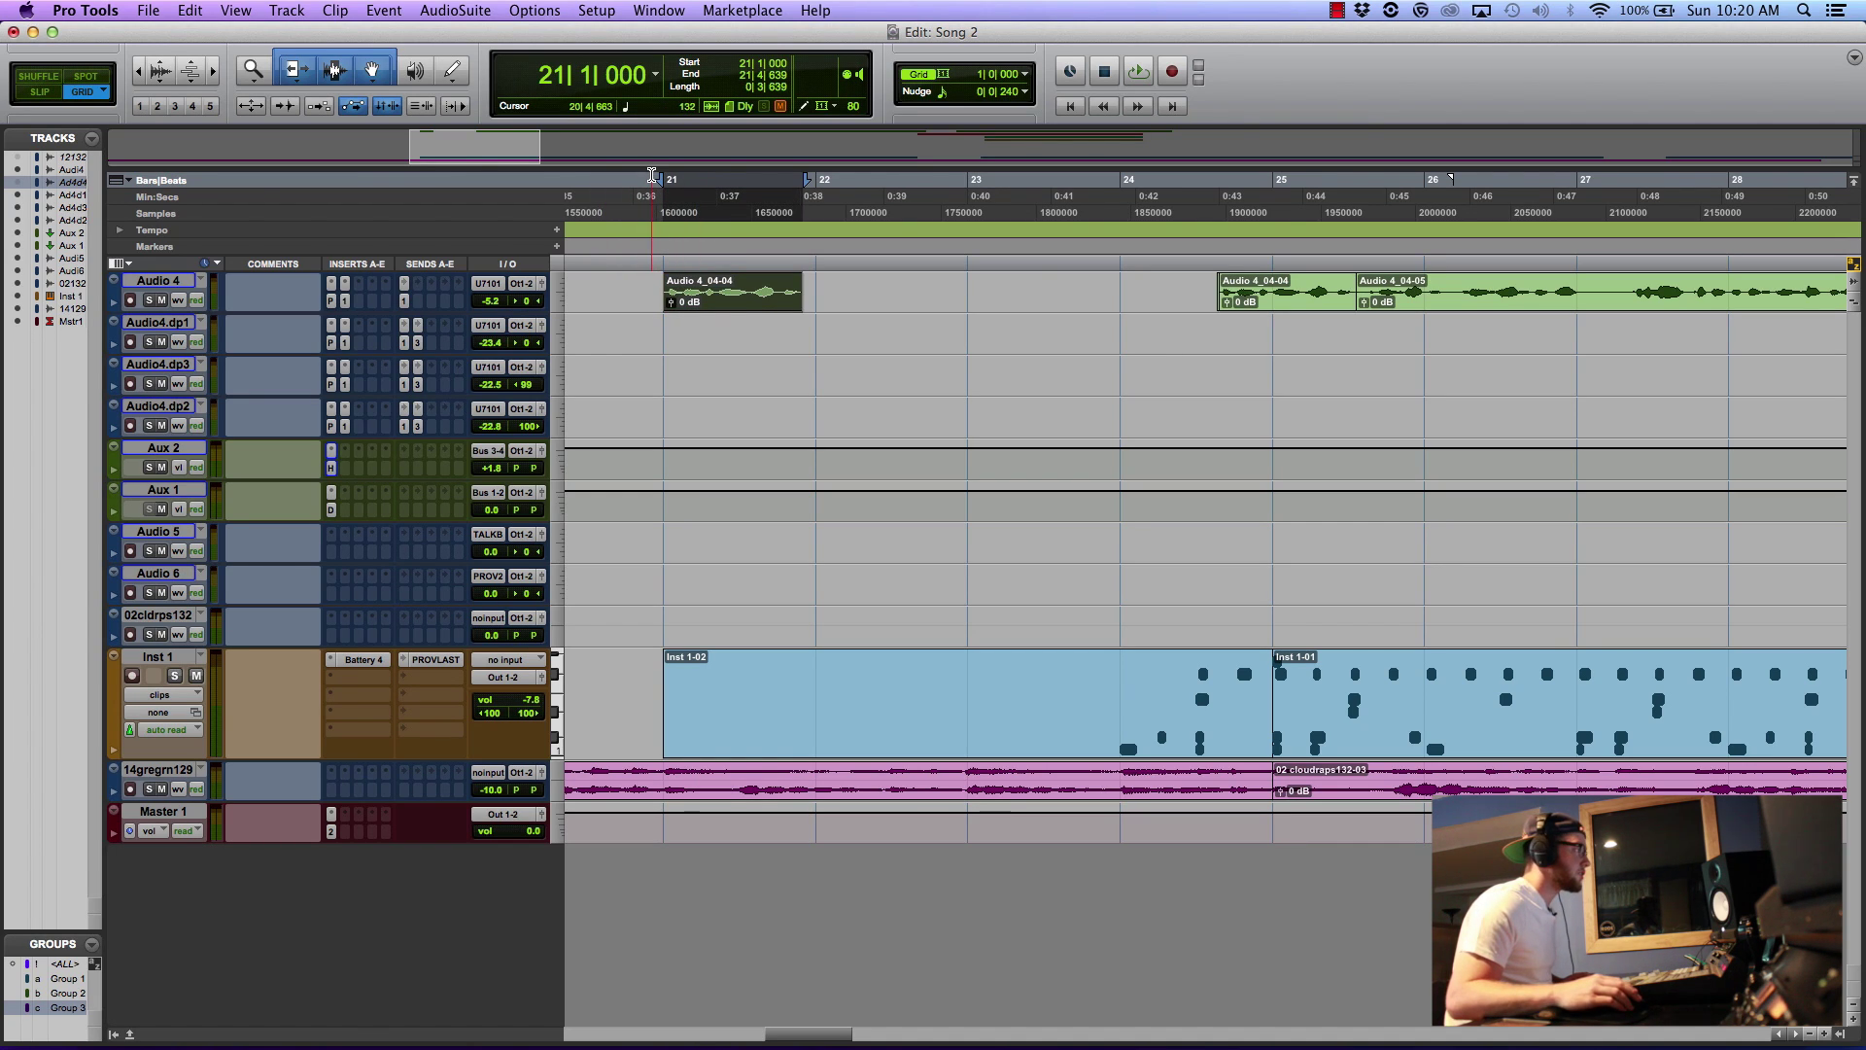
{"action": "key", "text": "space"}
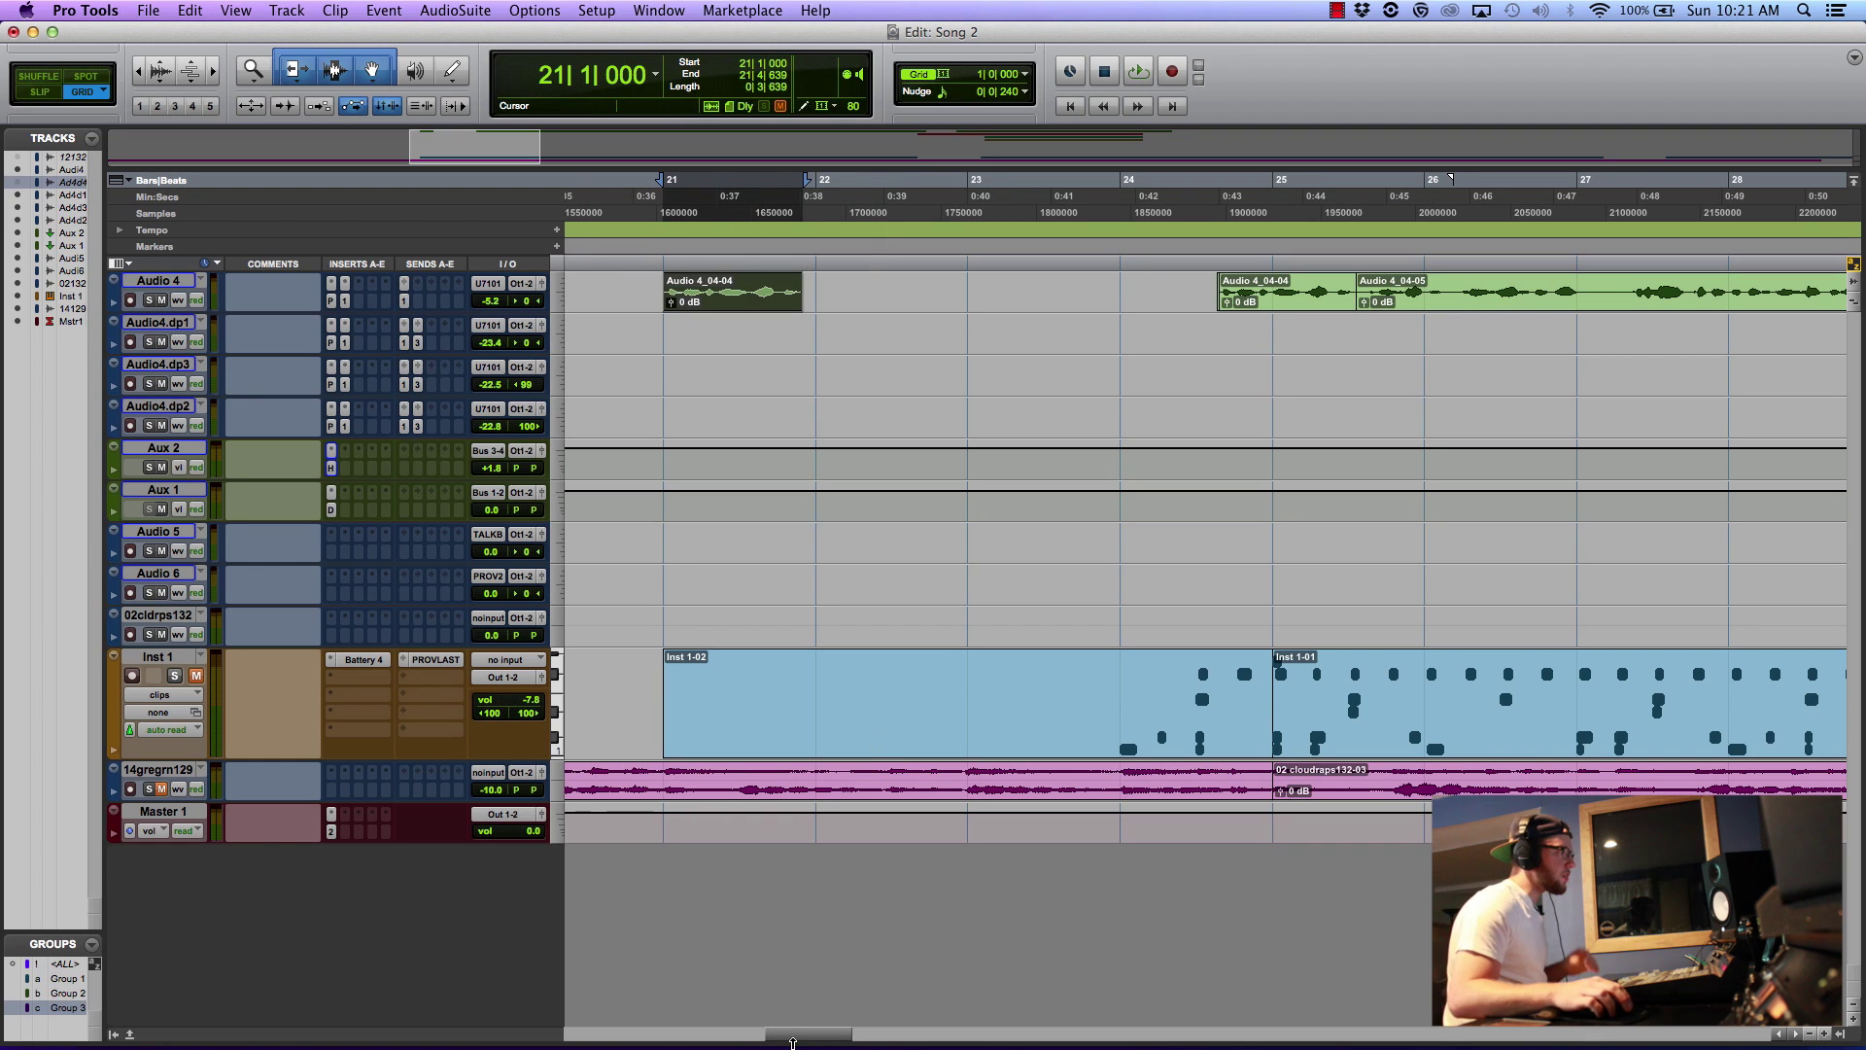
- Move the copied vocal phrase to 19|1|000 and select the range from 19|1|000 to 22|1|000 on Audio 4
{"action": "left_click_drag", "start_coordinate": [792, 1036], "coordinate": [763, 1036]}
{"action": "left_click", "coordinate": [1124, 309]}
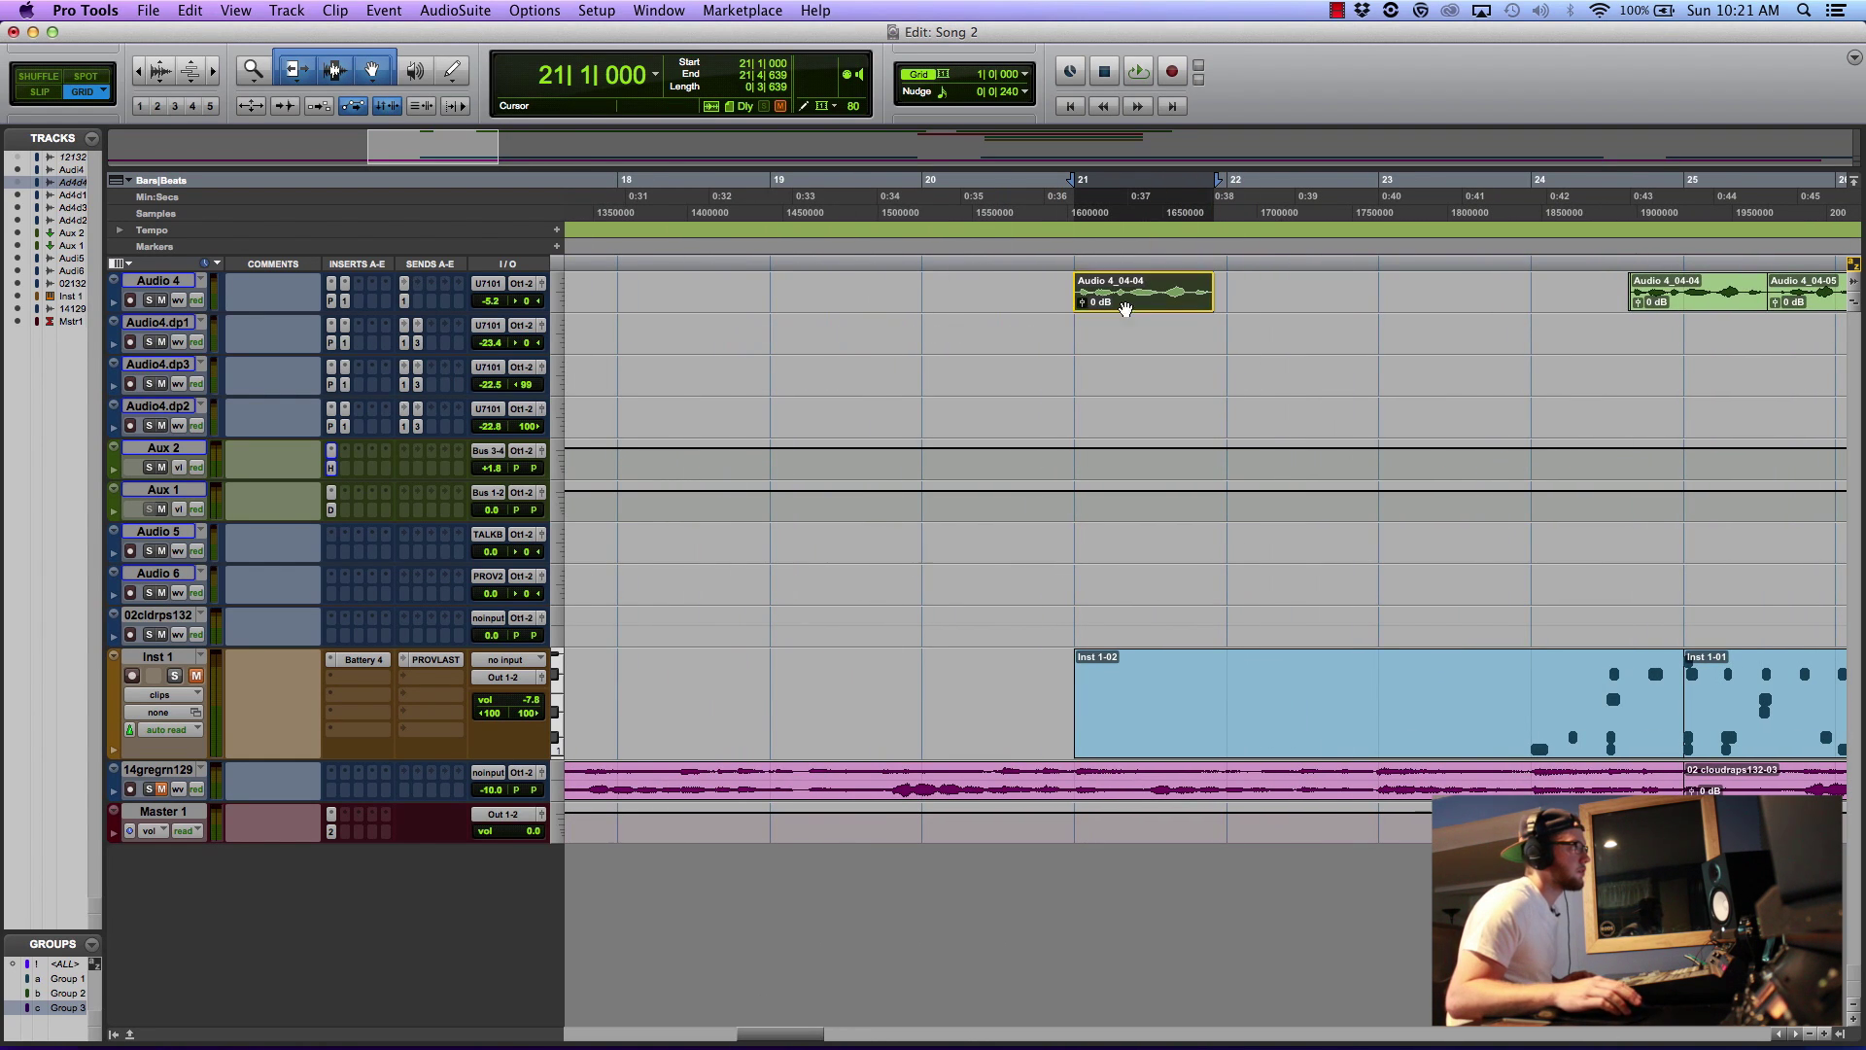
{"action": "left_click_drag", "start_coordinate": [1124, 309], "coordinate": [826, 309]}
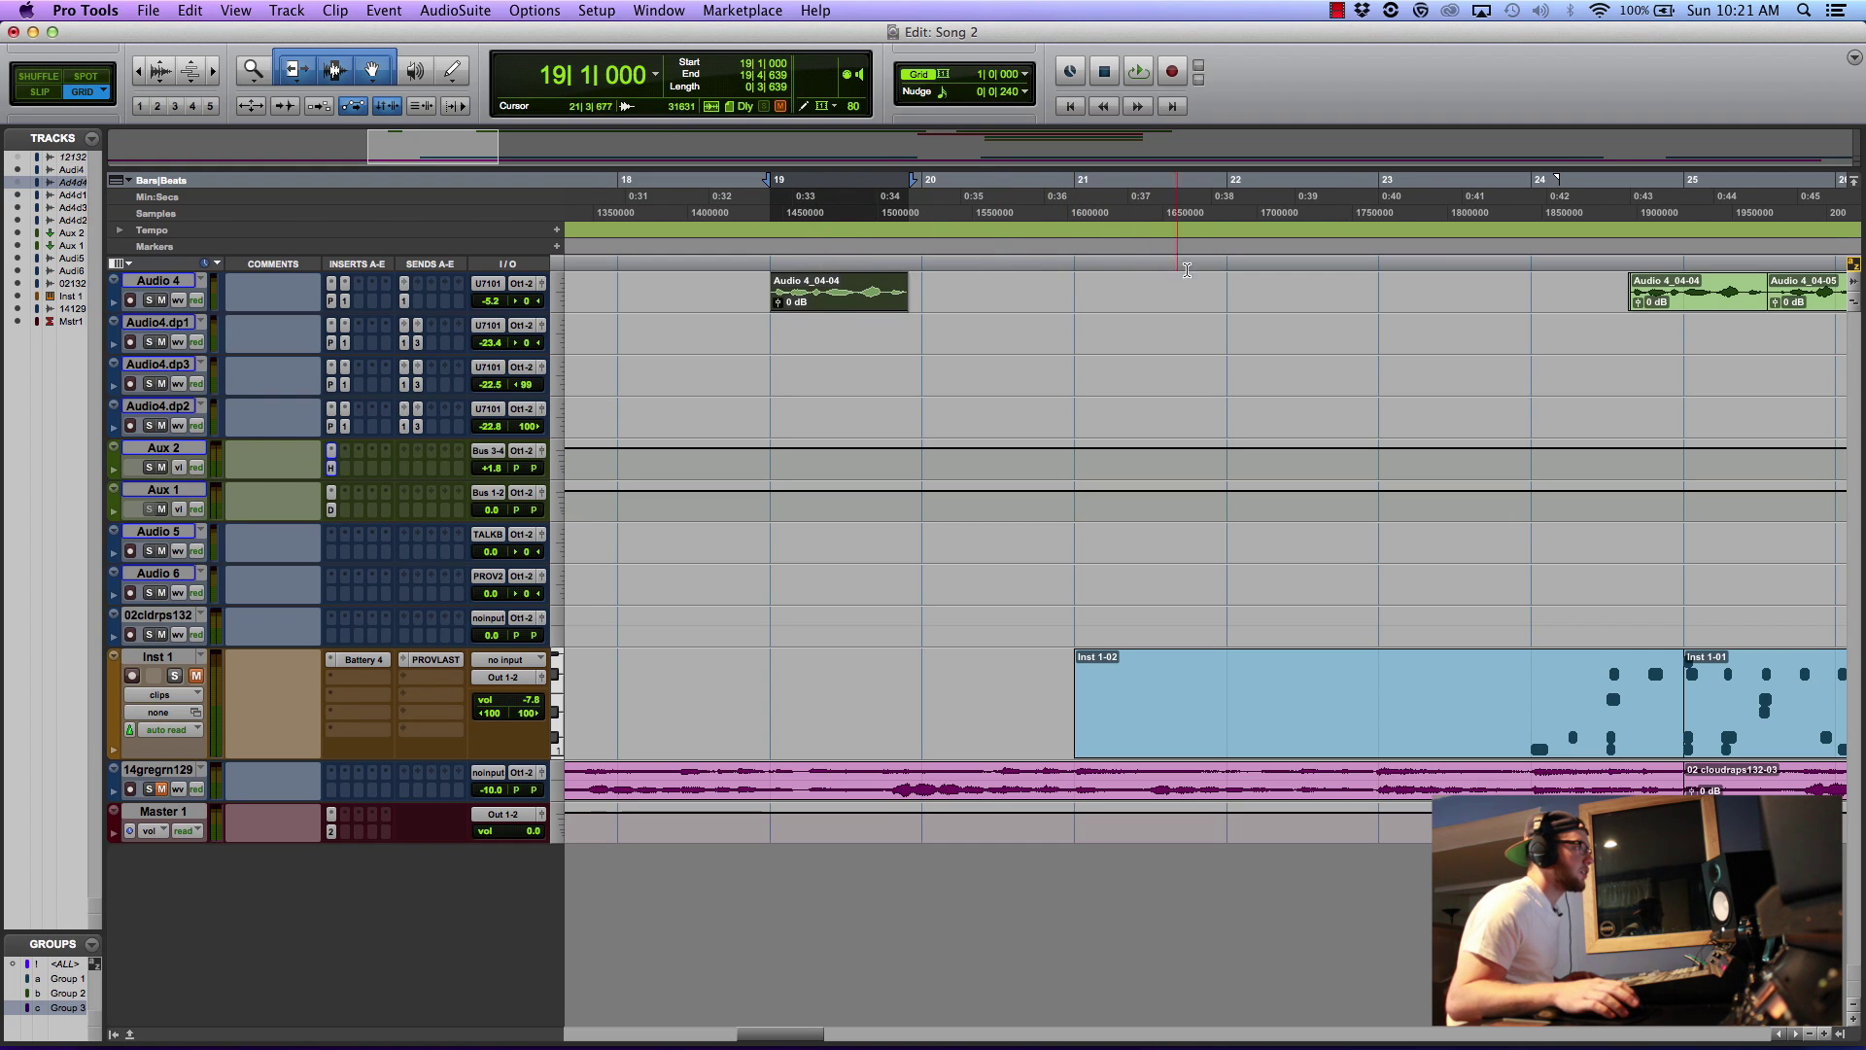
{"action": "left_click", "coordinate": [1227, 287]}
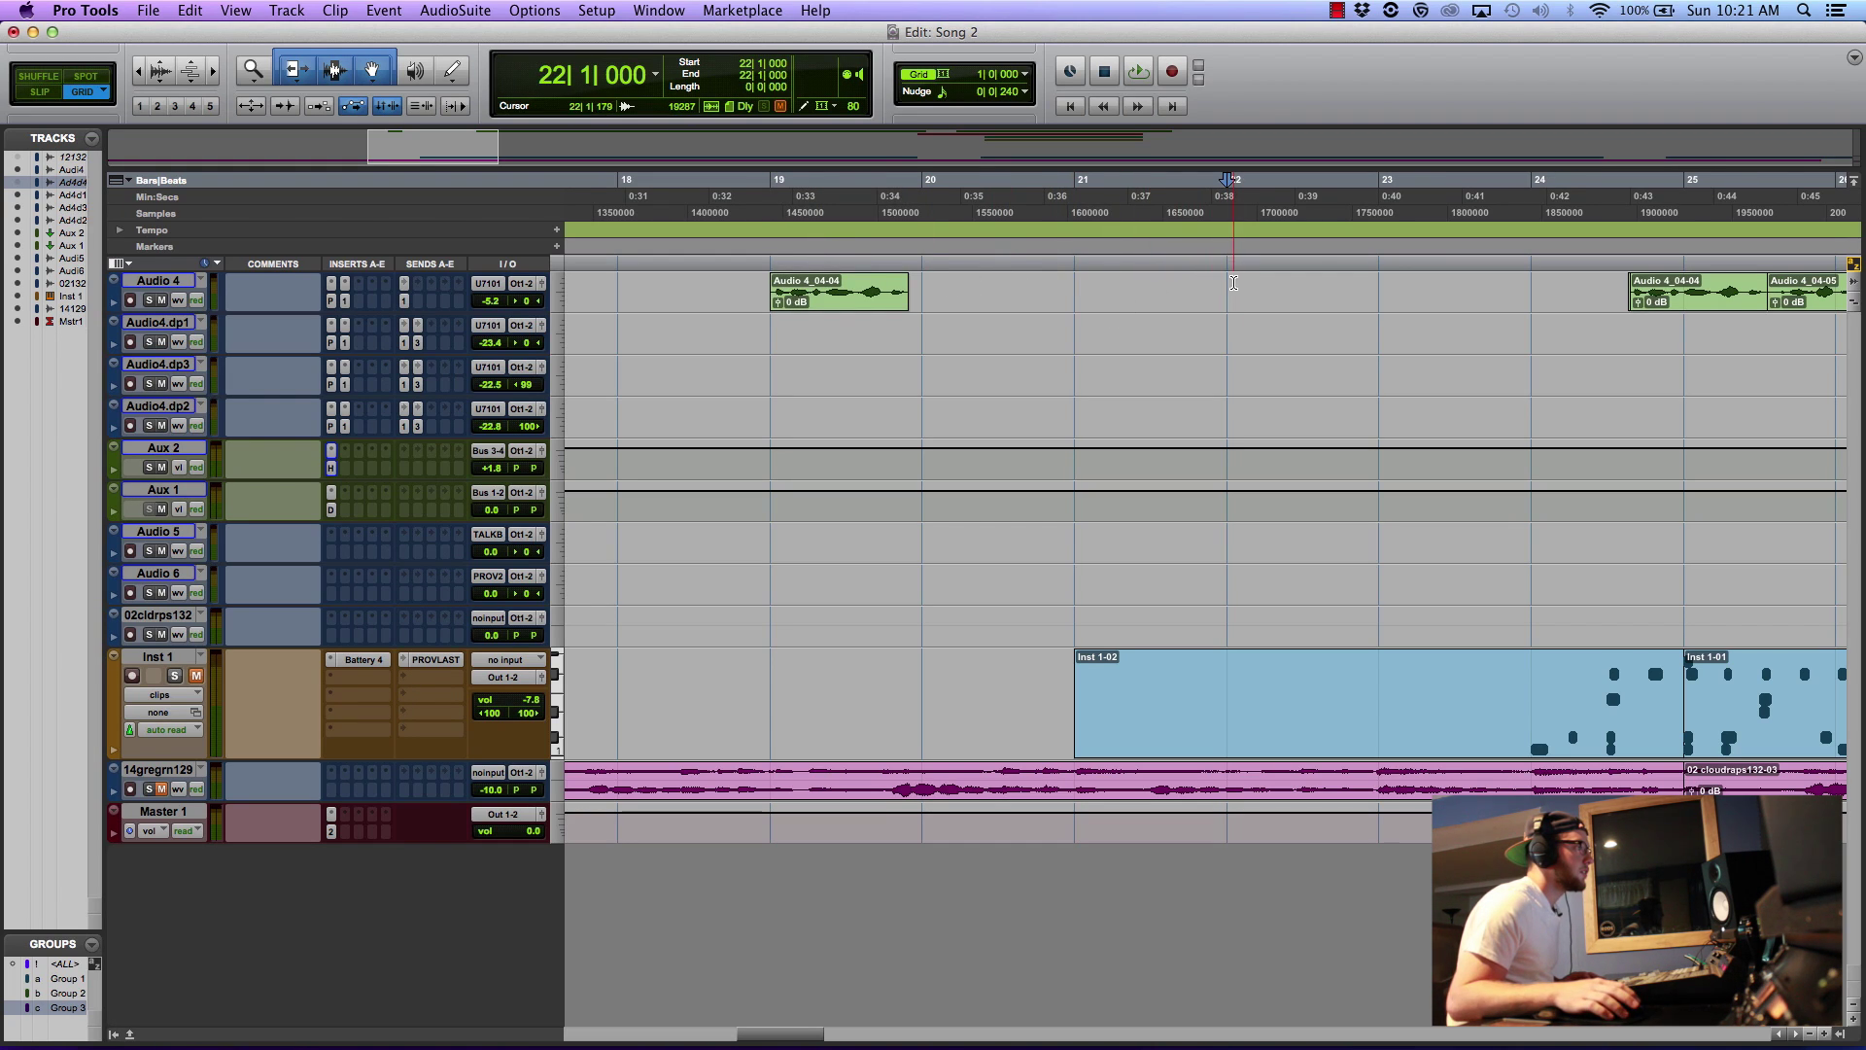
{"action": "left_click_drag", "start_coordinate": [1233, 282], "coordinate": [796, 288]}
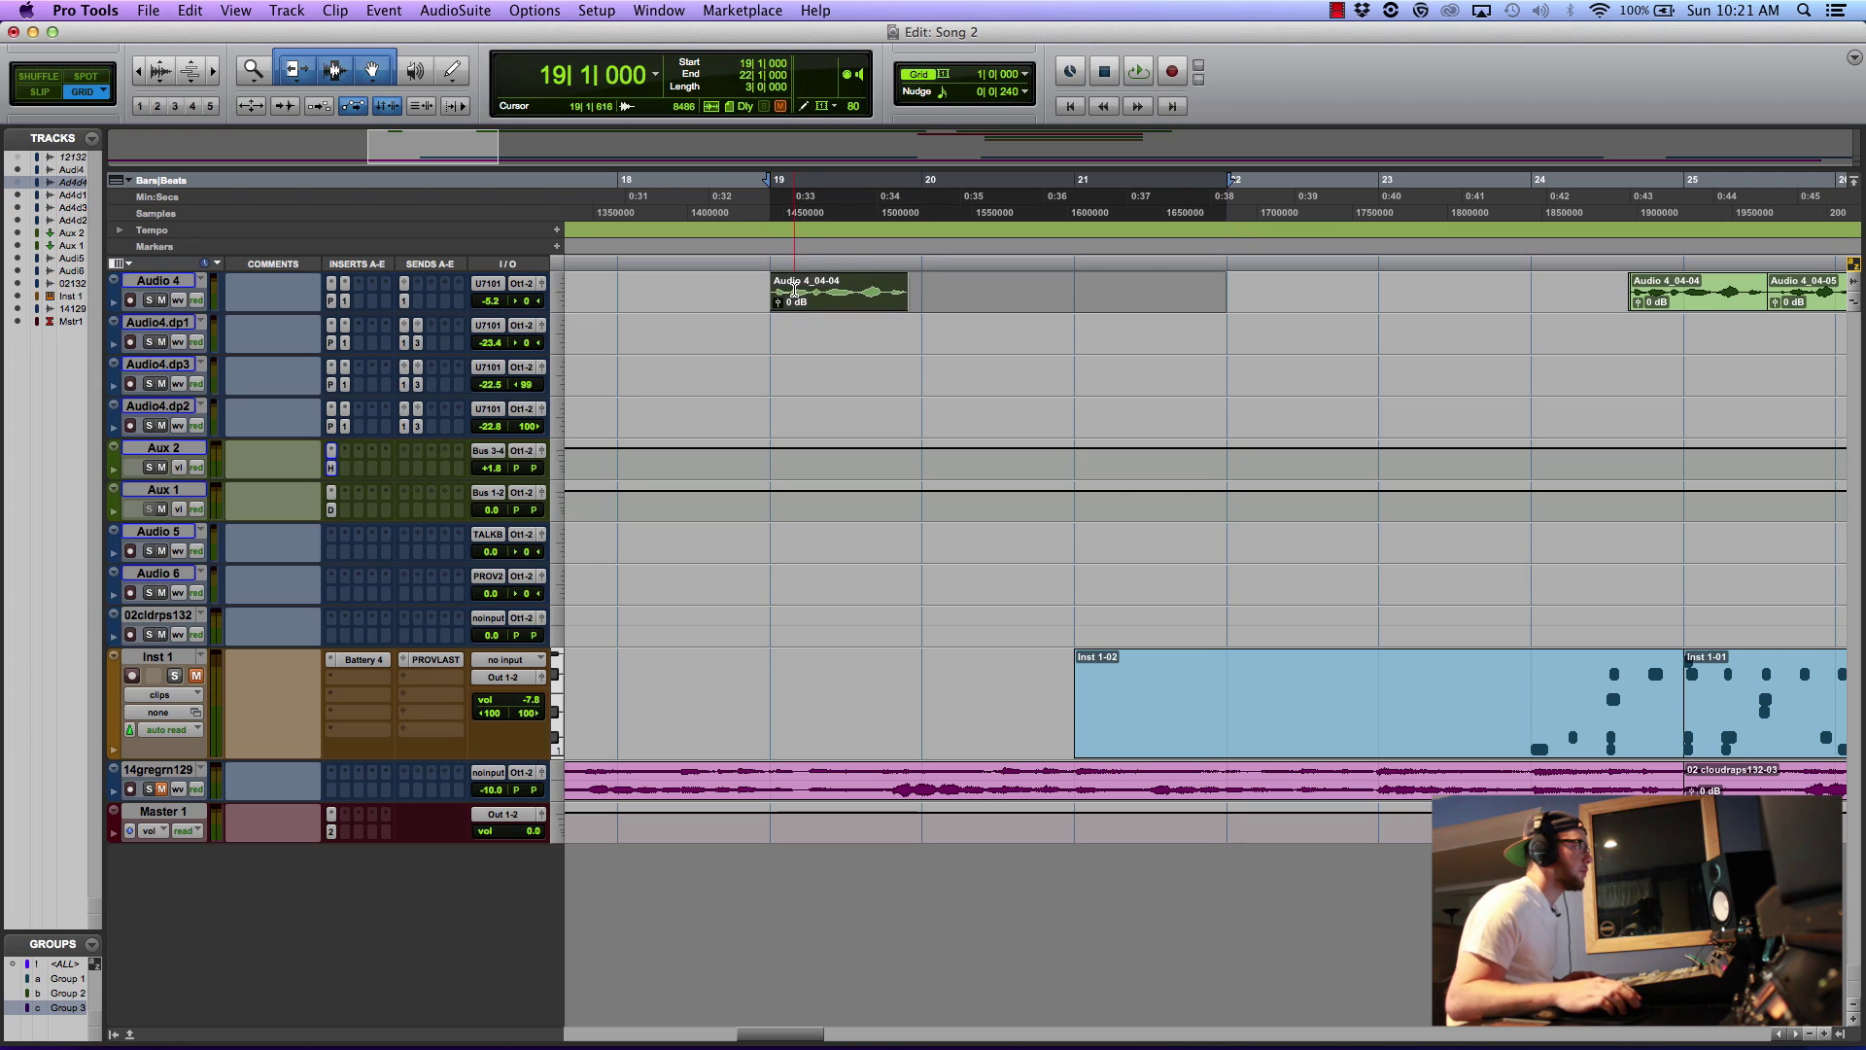
- Open the D-Verb AudioSuite reverb for the selected range and raise its input gain to 0.0 dB
{"action": "left_click", "coordinate": [471, 11]}
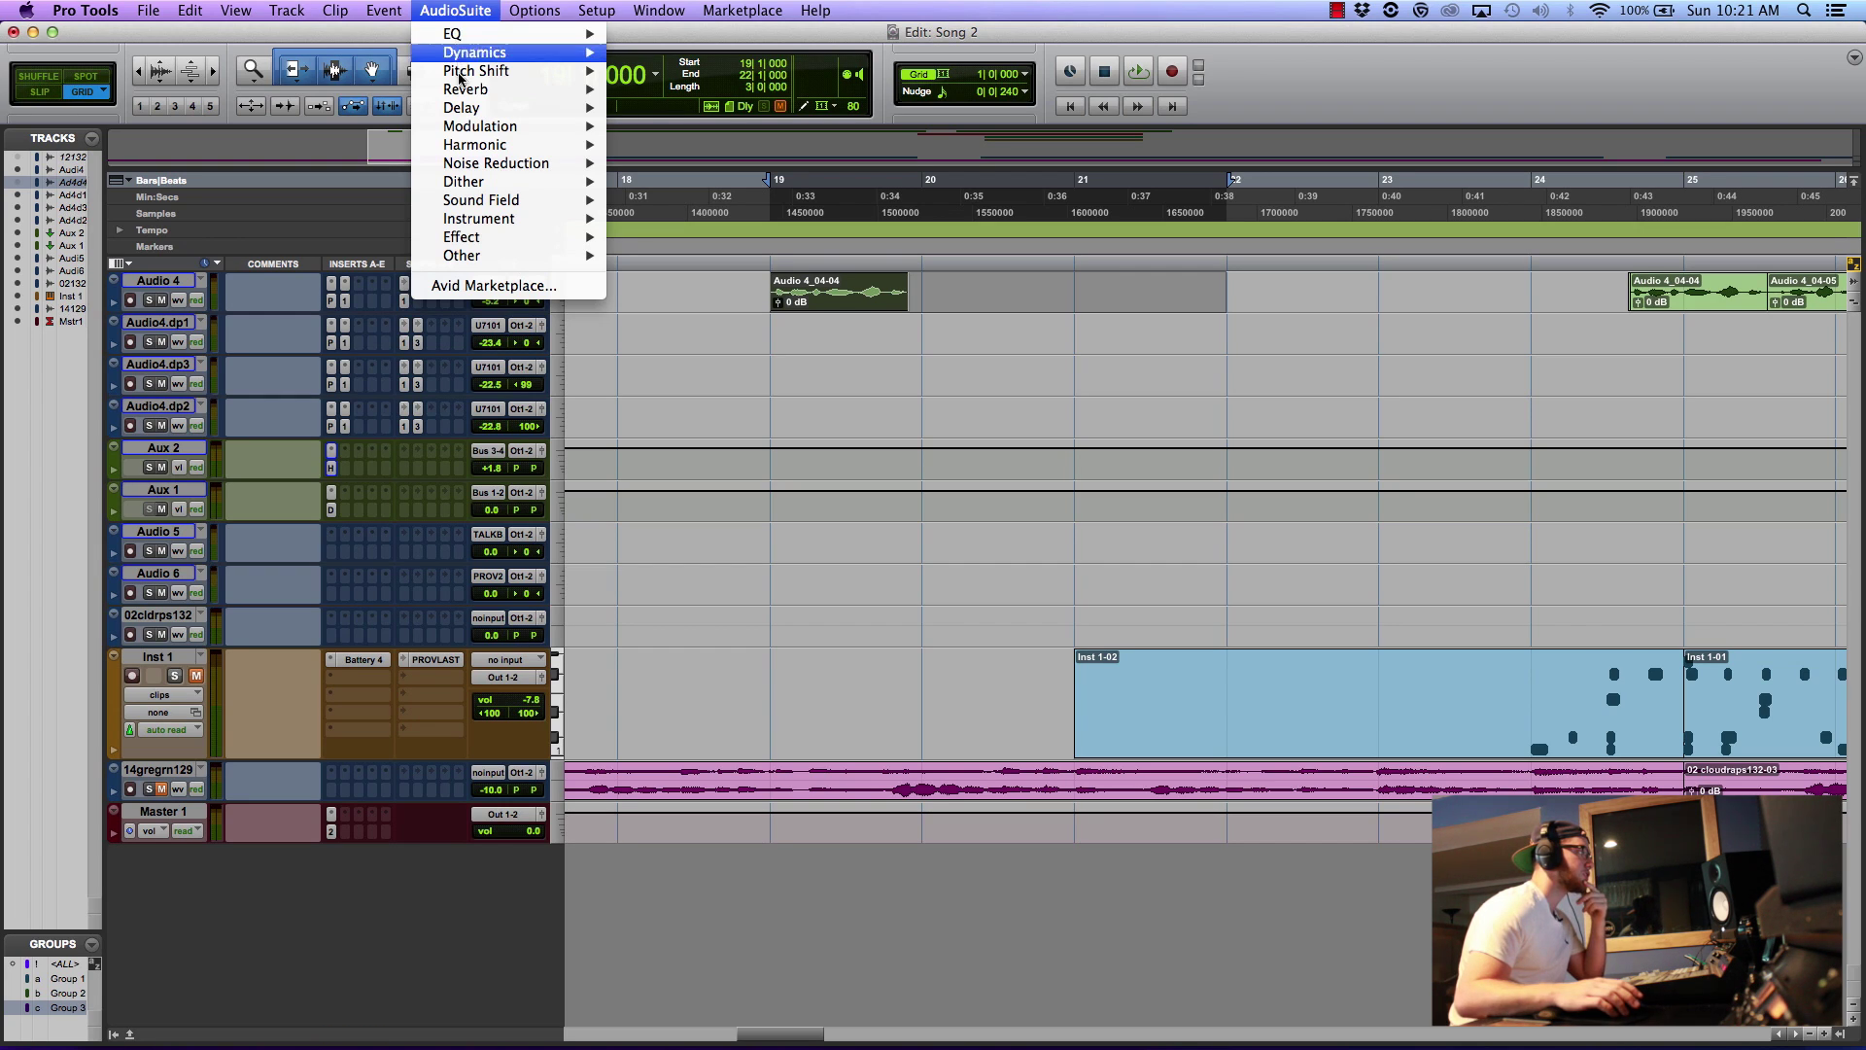
{"action": "mouse_move", "coordinate": [460, 98]}
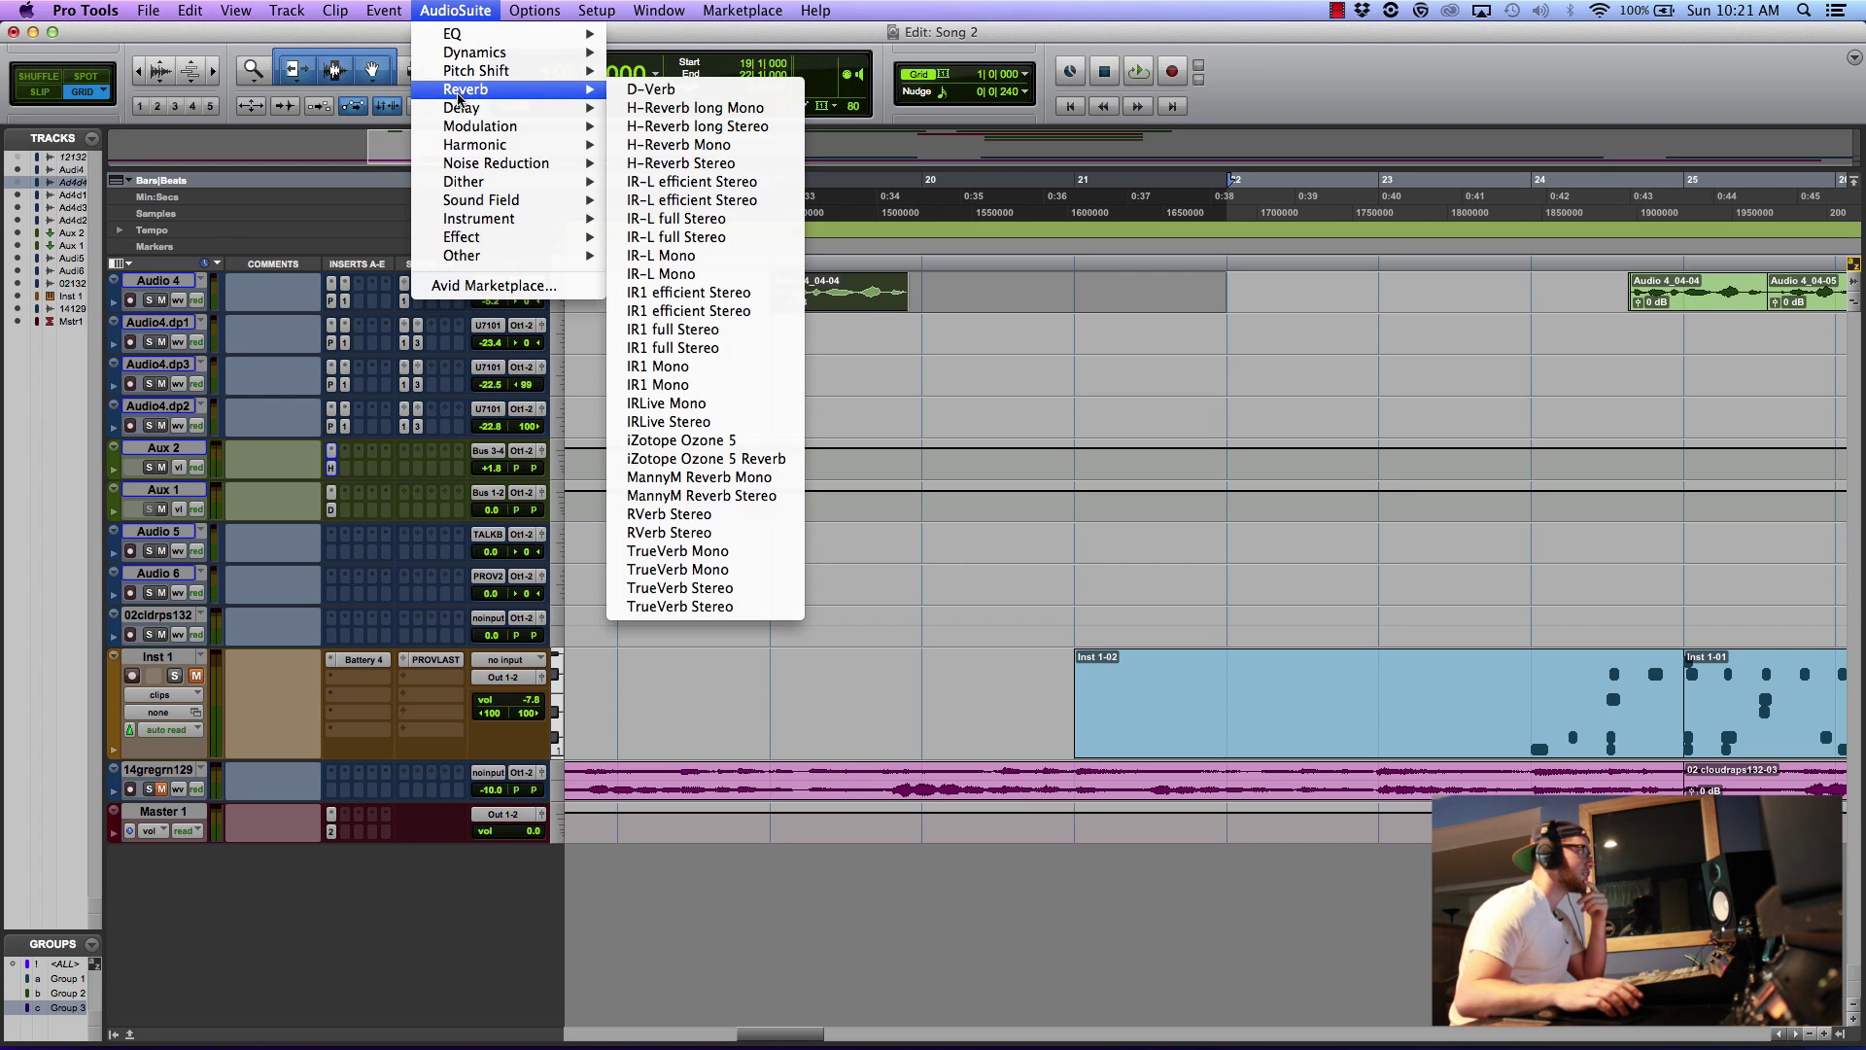
{"action": "left_click", "coordinate": [648, 96]}
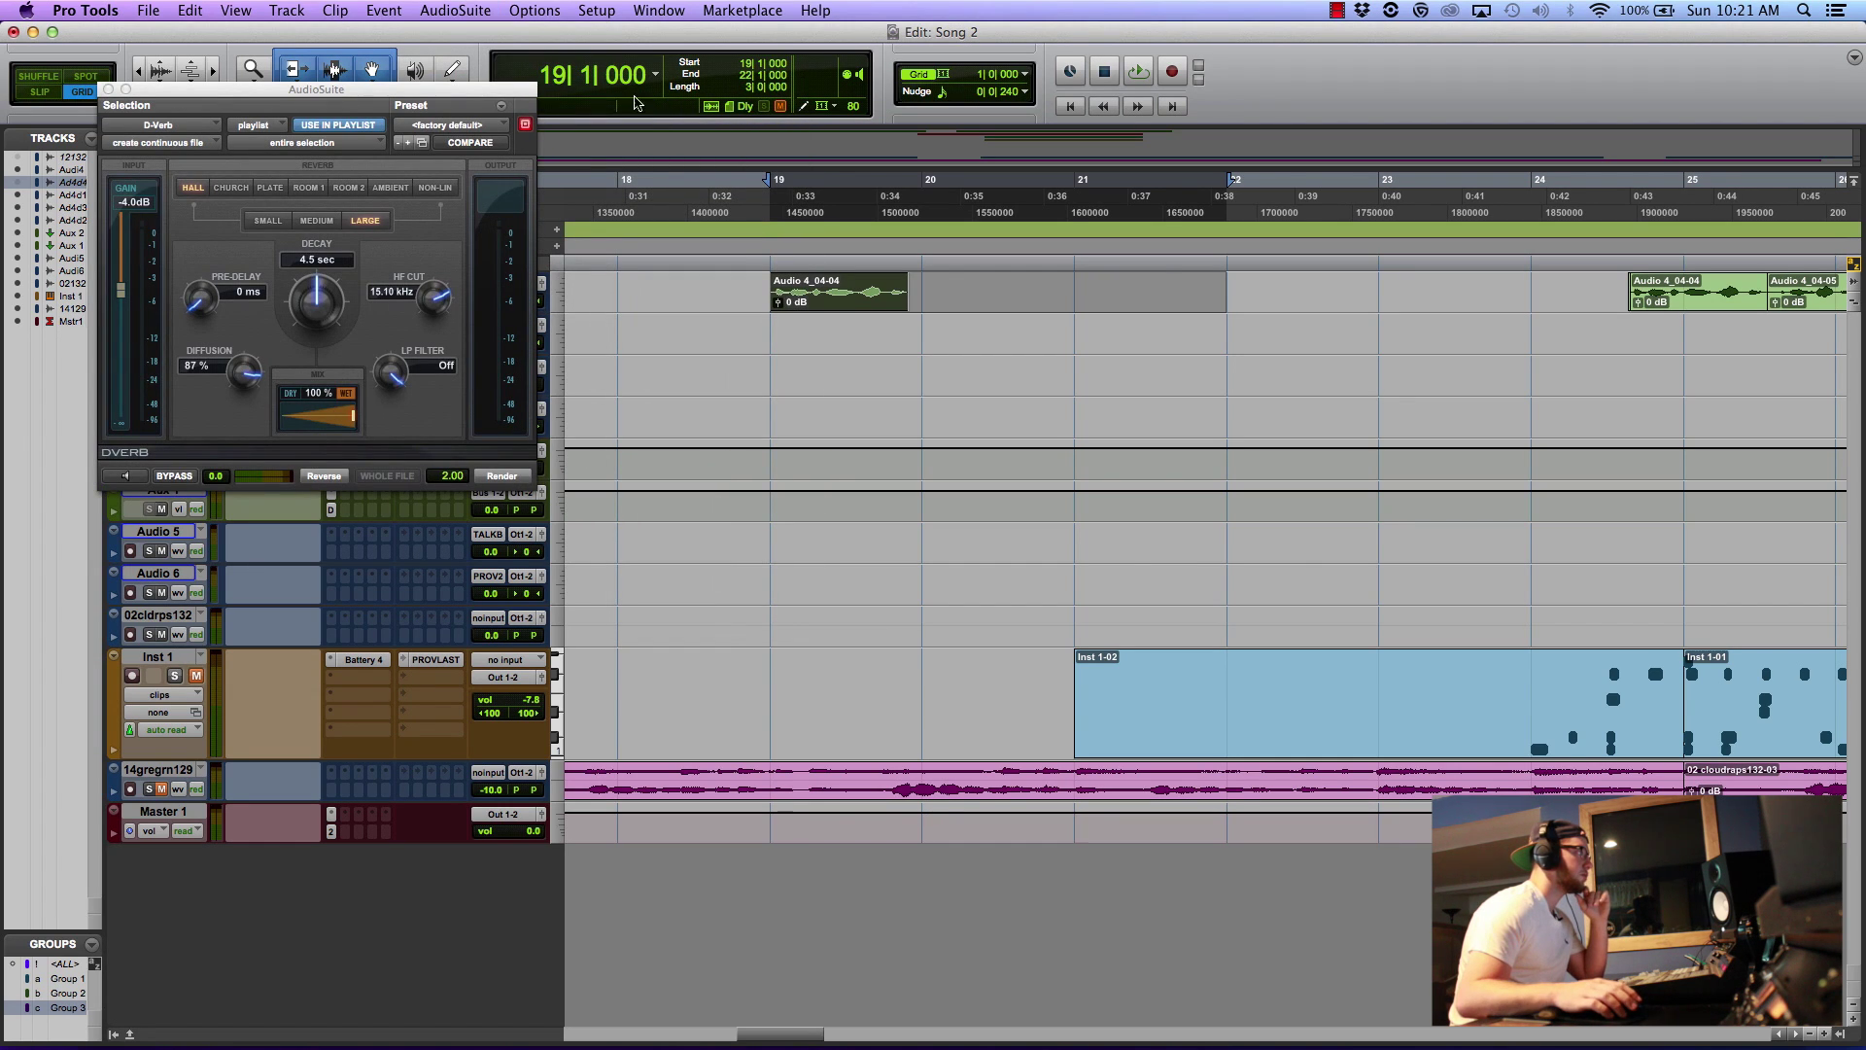
{"action": "left_click_drag", "start_coordinate": [435, 89], "coordinate": [580, 177]}
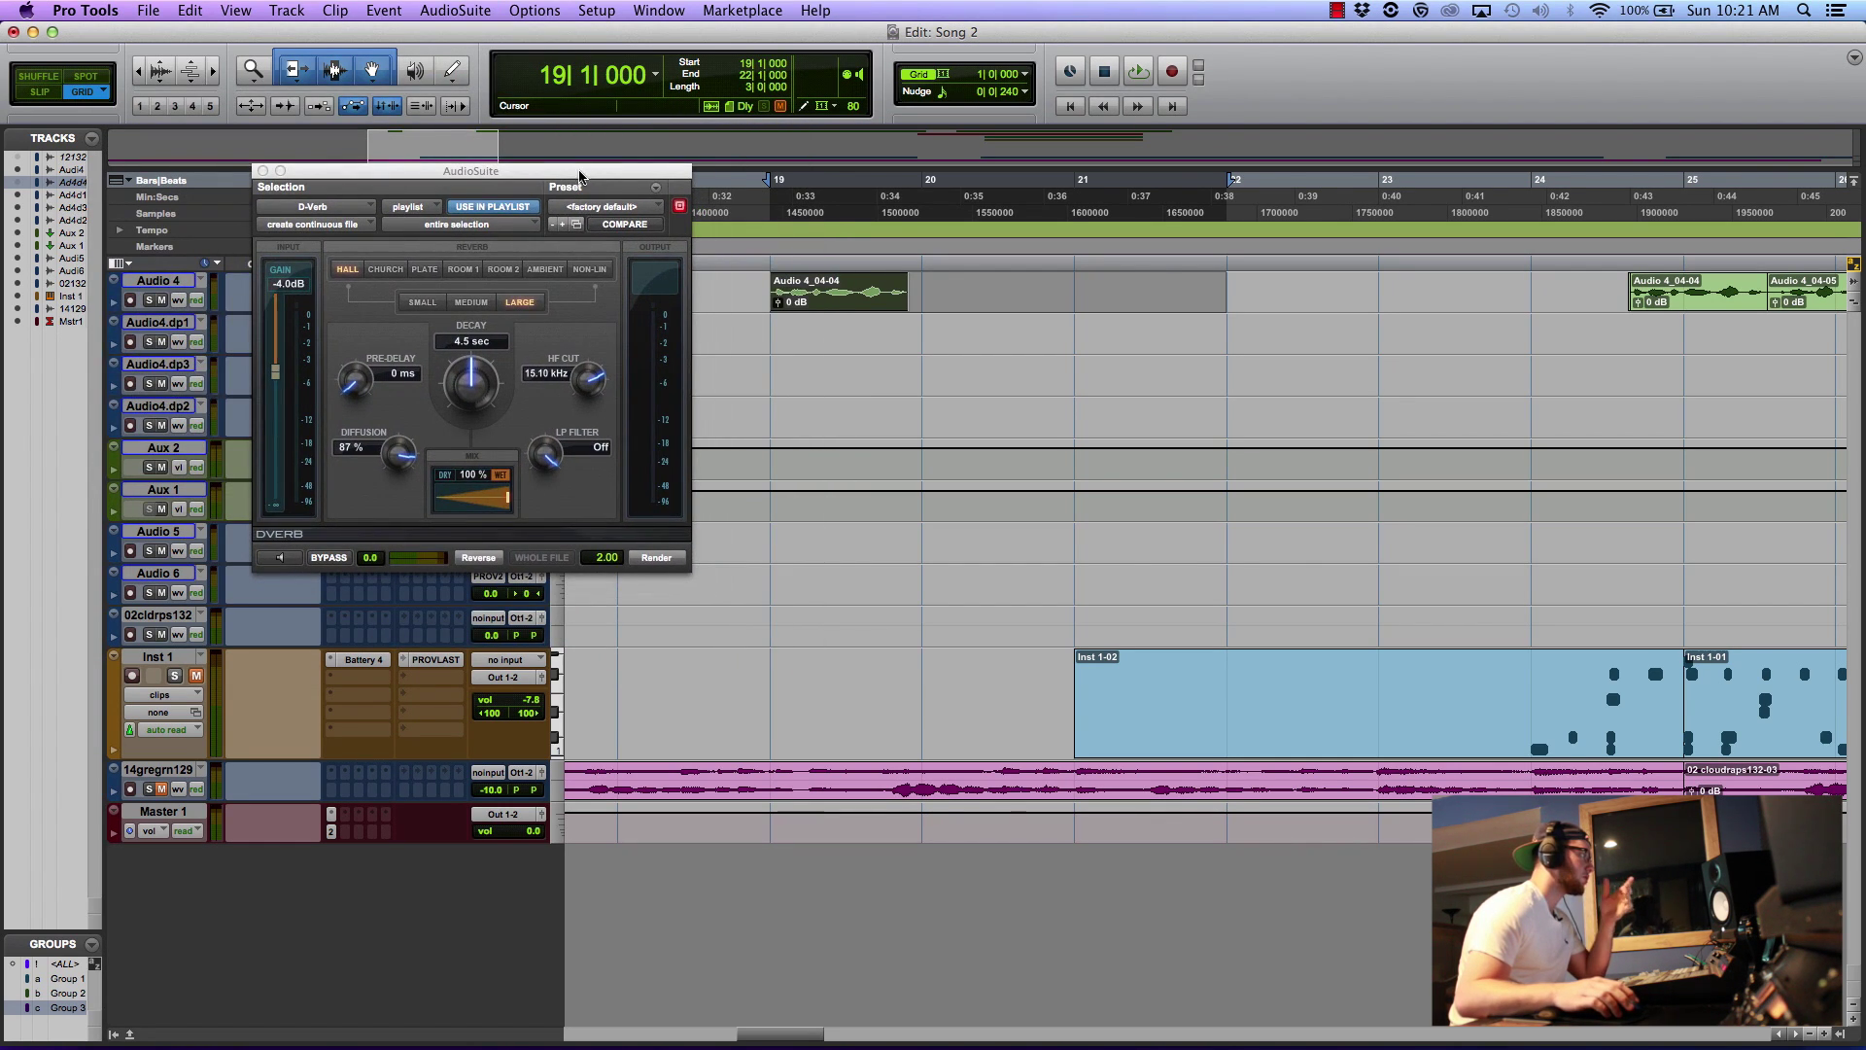
{"action": "left_click_drag", "start_coordinate": [292, 377], "coordinate": [302, 263]}
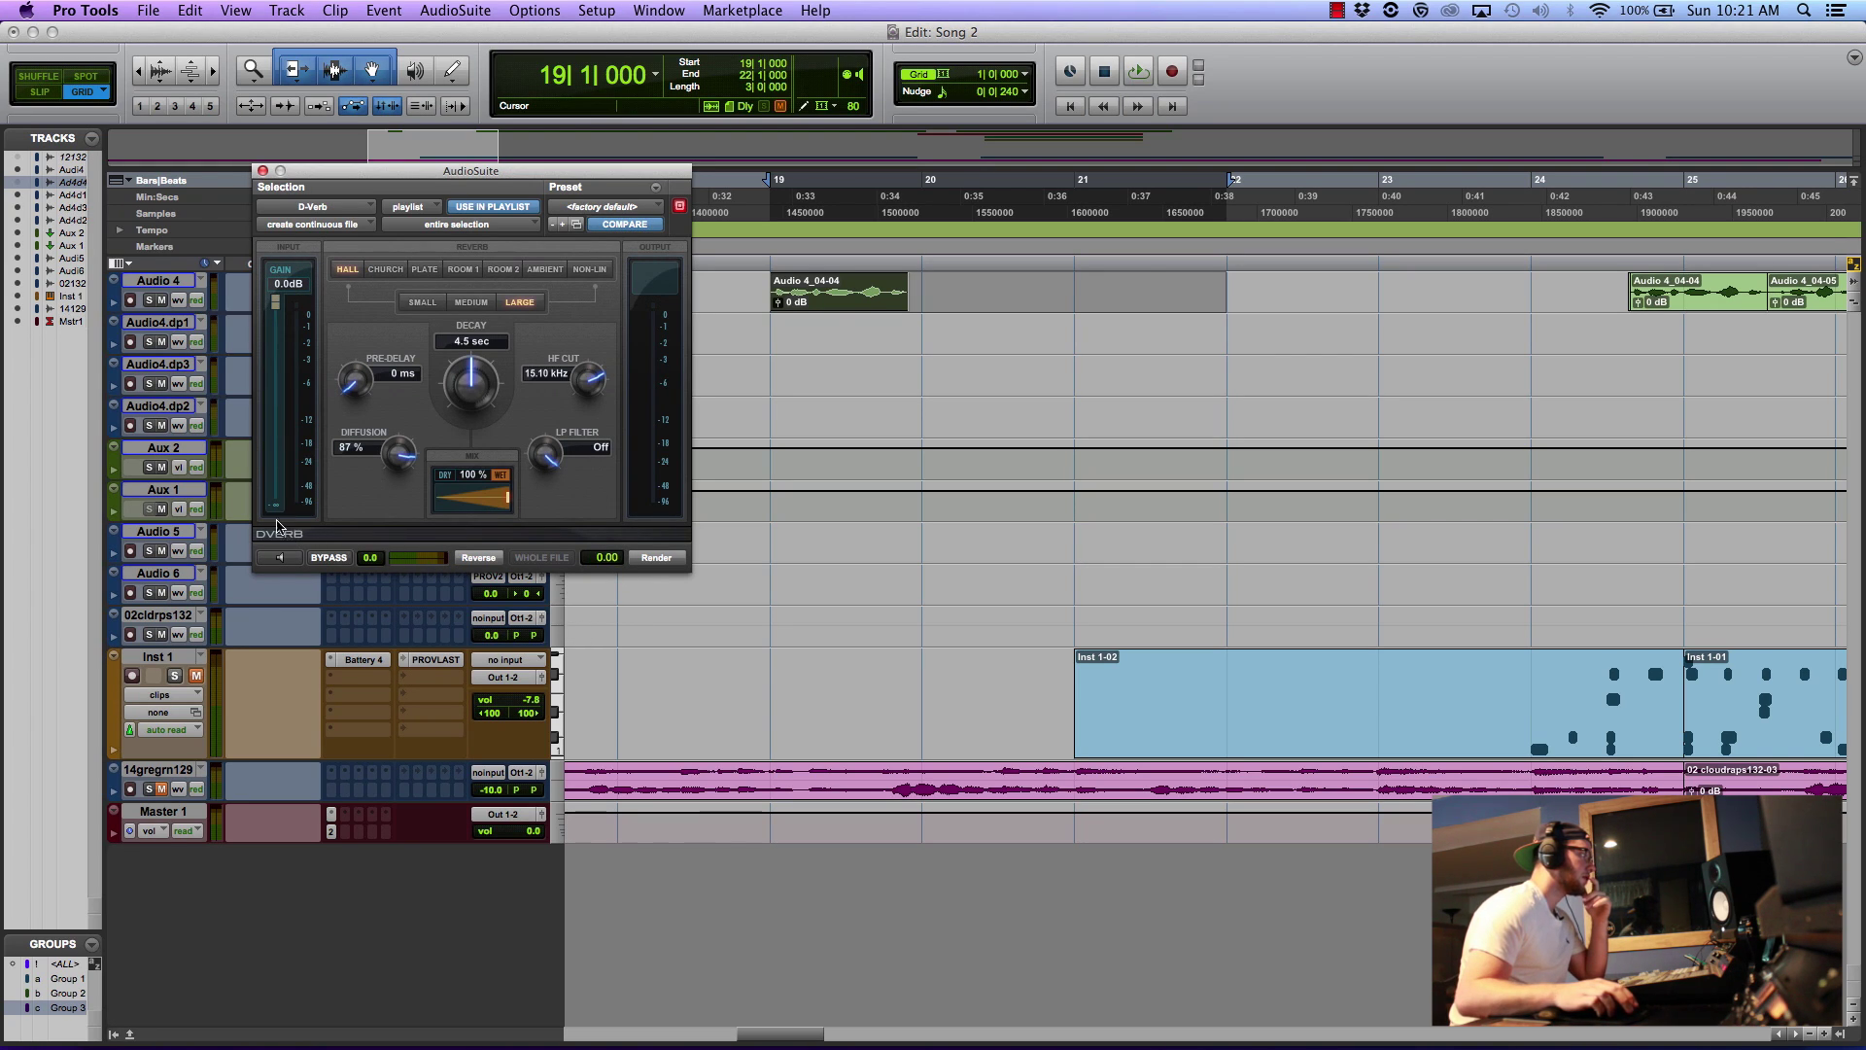
- Preview the reverb, try selecting only the copied clip, and reselect from 19|1|000 to 22|1|000 on Audio 4
{"action": "left_click", "coordinate": [278, 558]}
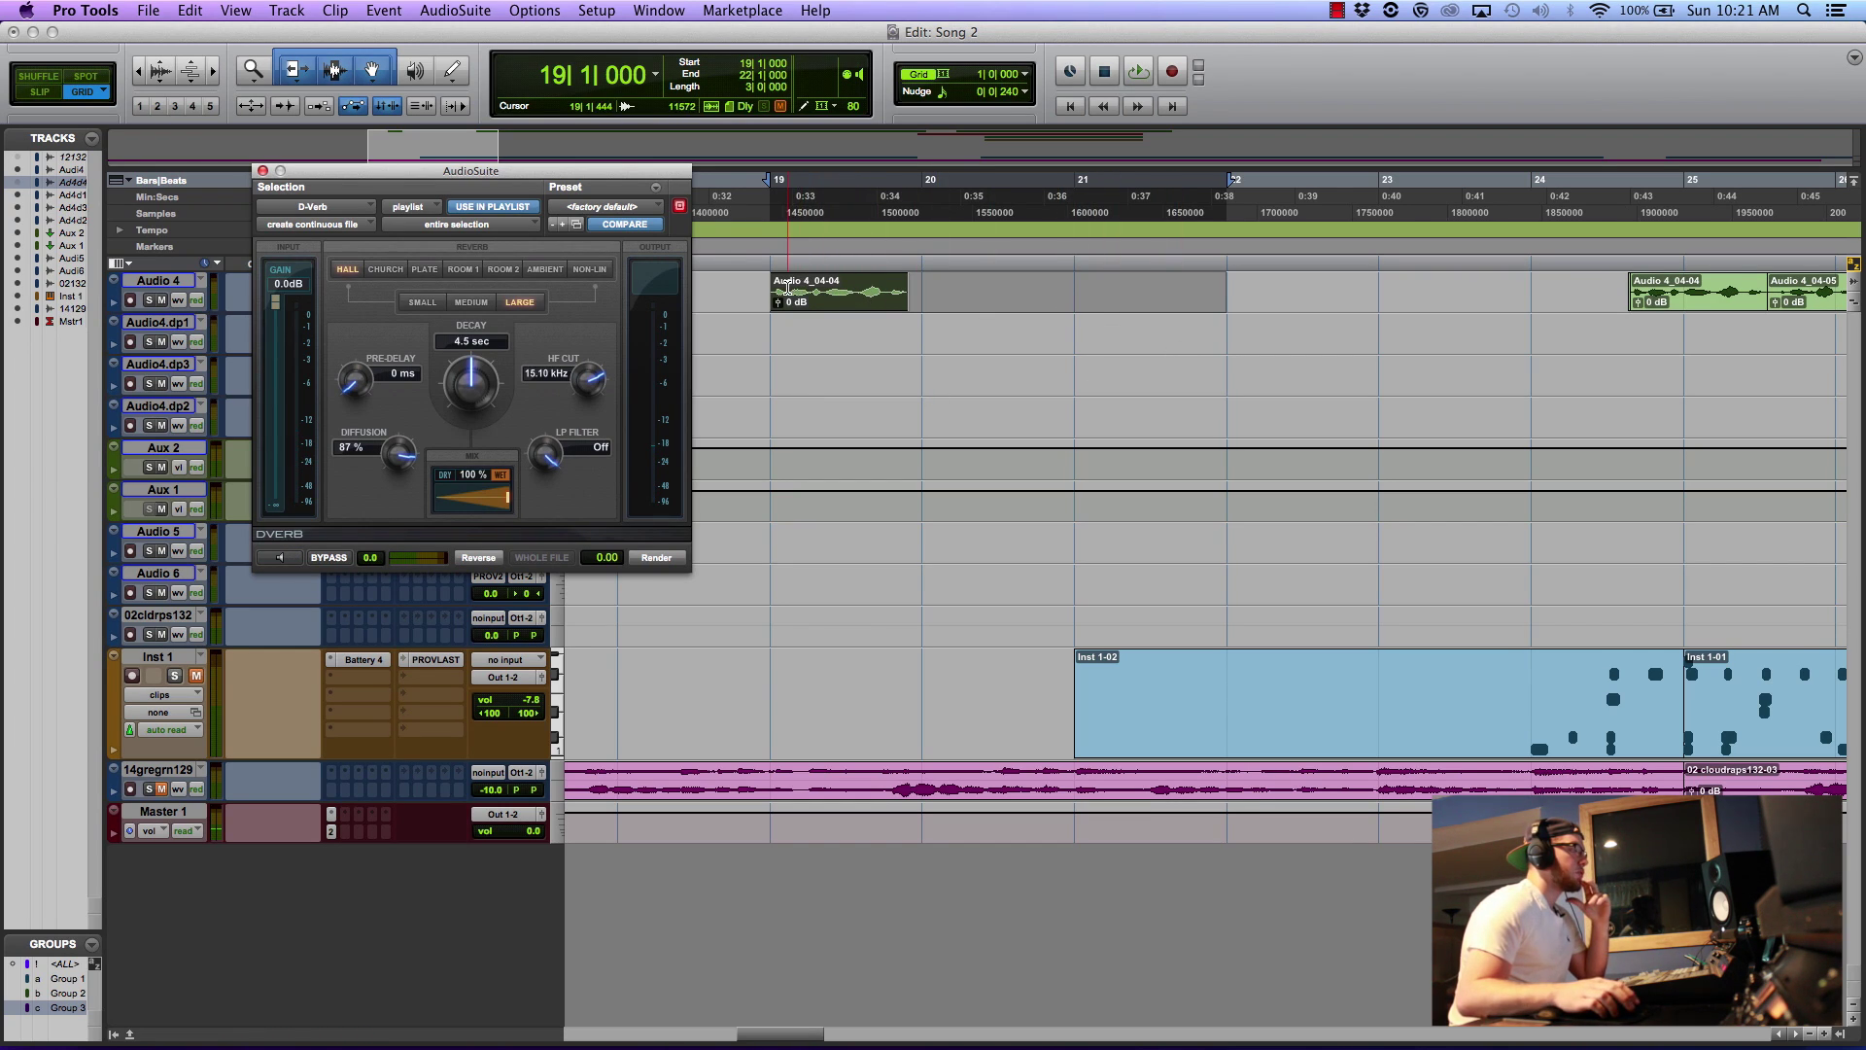
{"action": "left_click", "coordinate": [836, 305]}
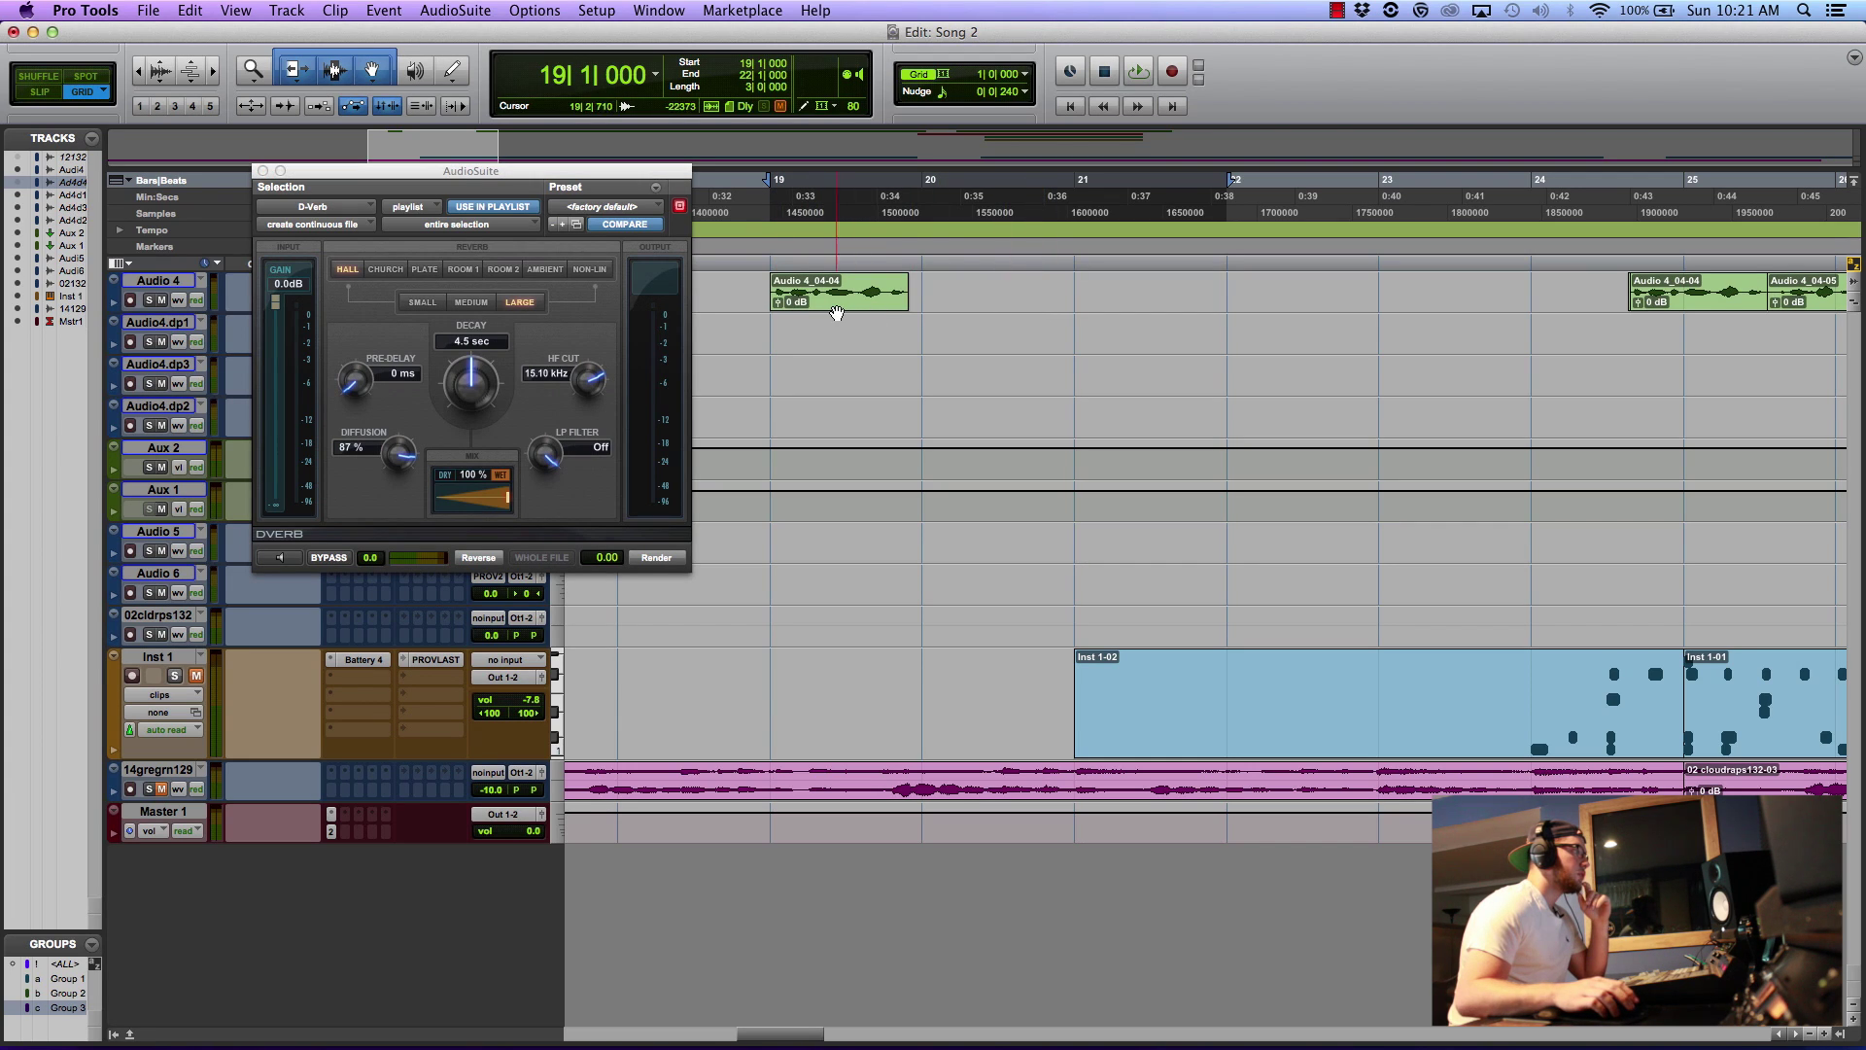
{"action": "left_click", "coordinate": [838, 306]}
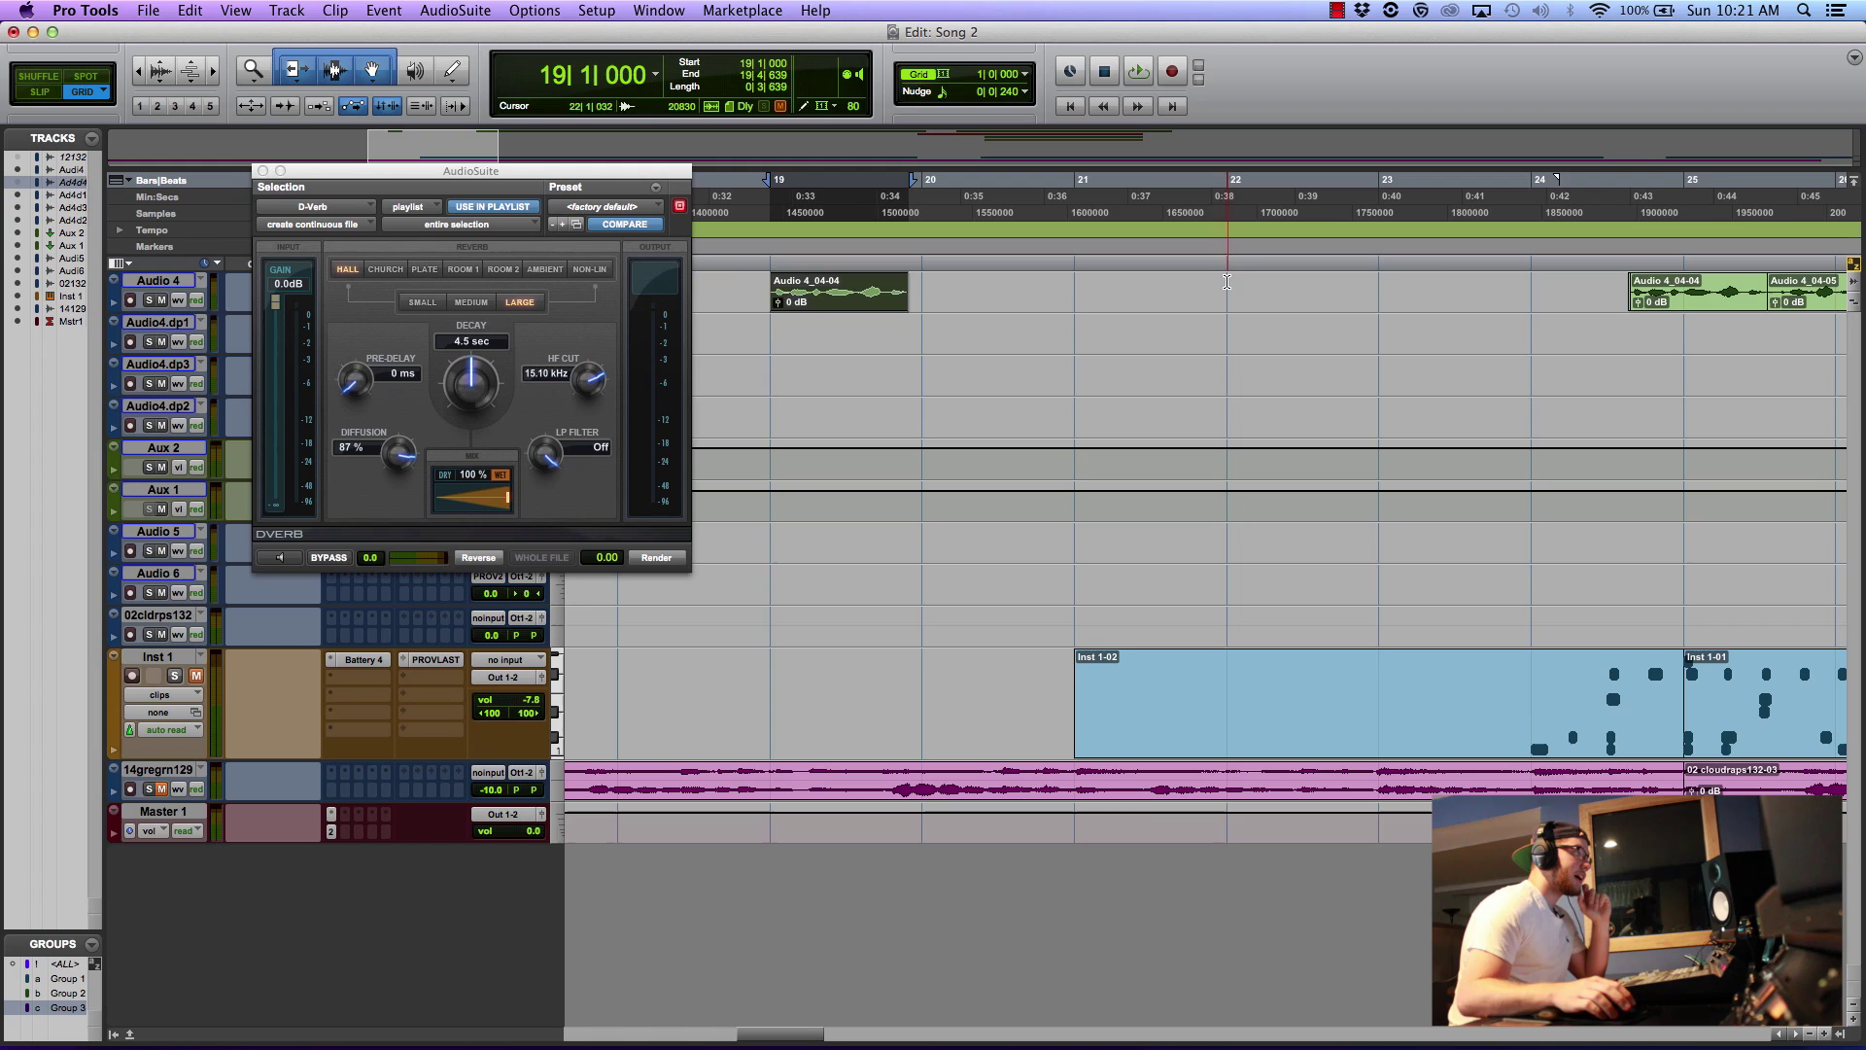
{"action": "left_click_drag", "start_coordinate": [1187, 296], "coordinate": [822, 282]}
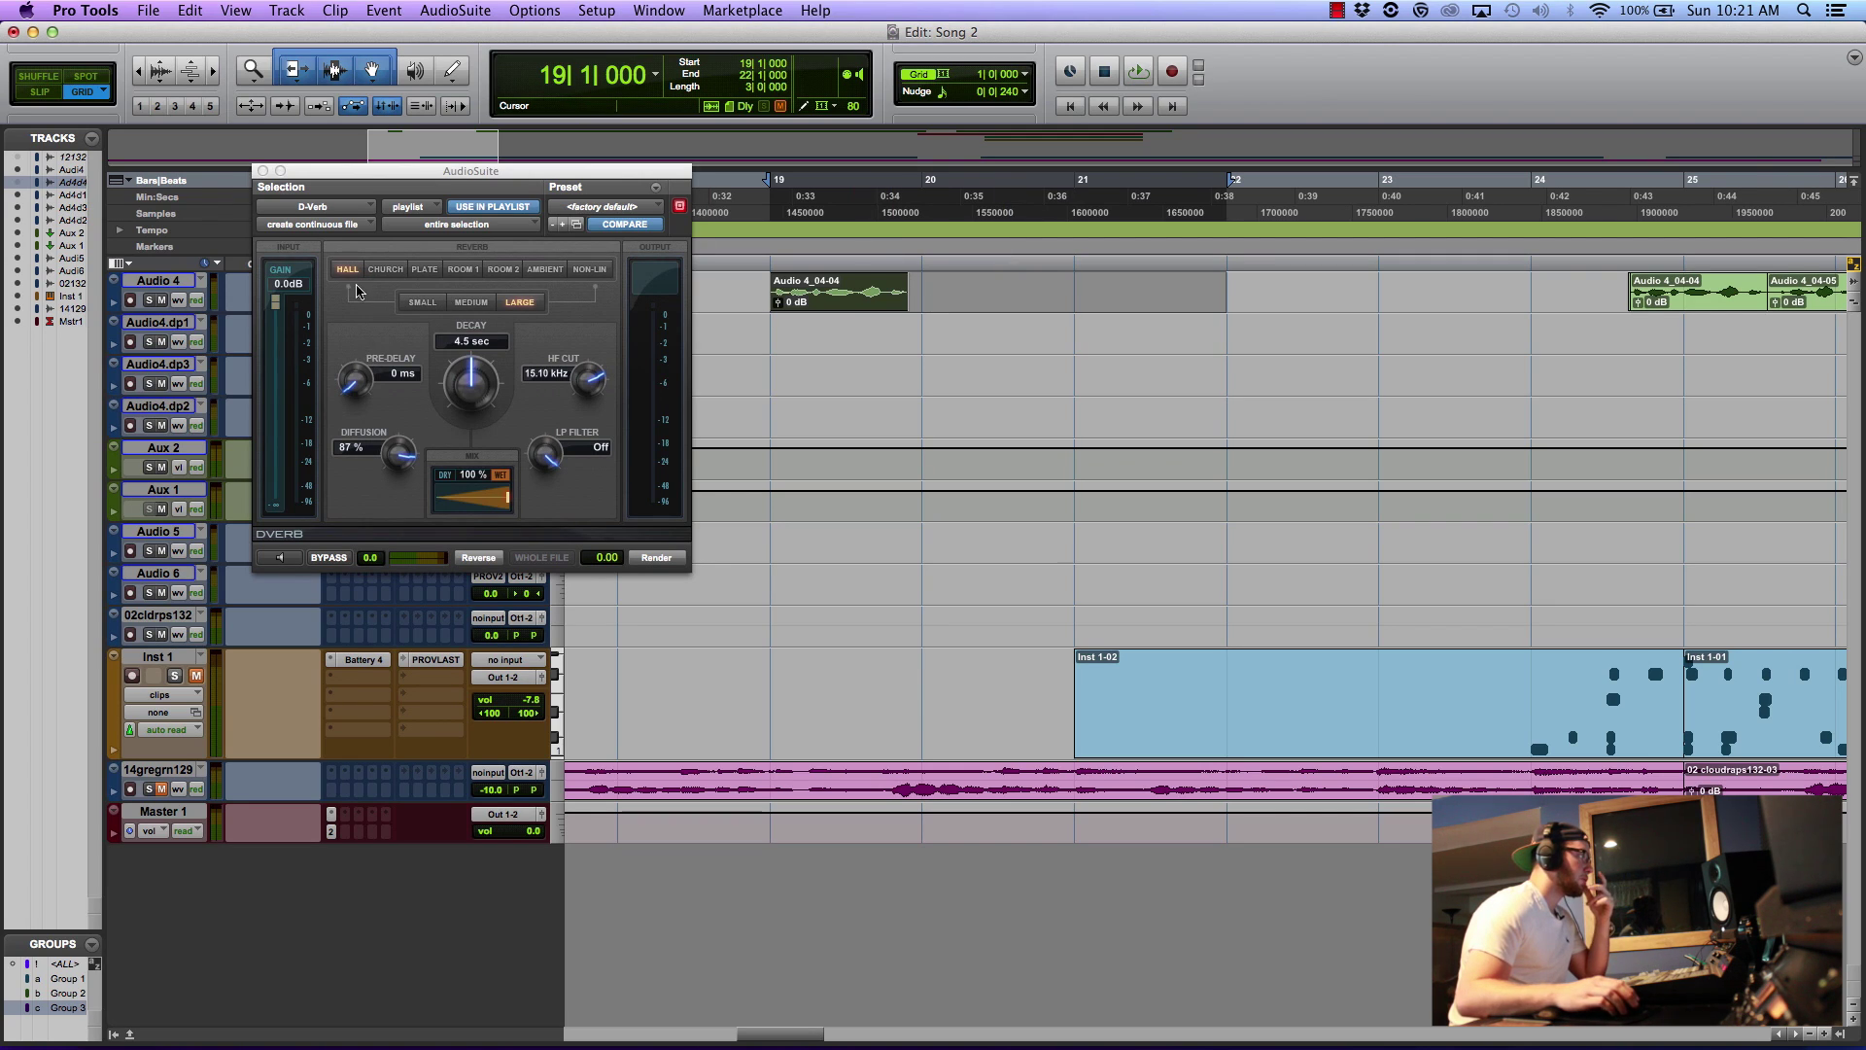
- Set the D-Verb decay to 6.6 sec and preview the processing on the selected range
{"action": "left_click_drag", "start_coordinate": [483, 391], "coordinate": [491, 385]}
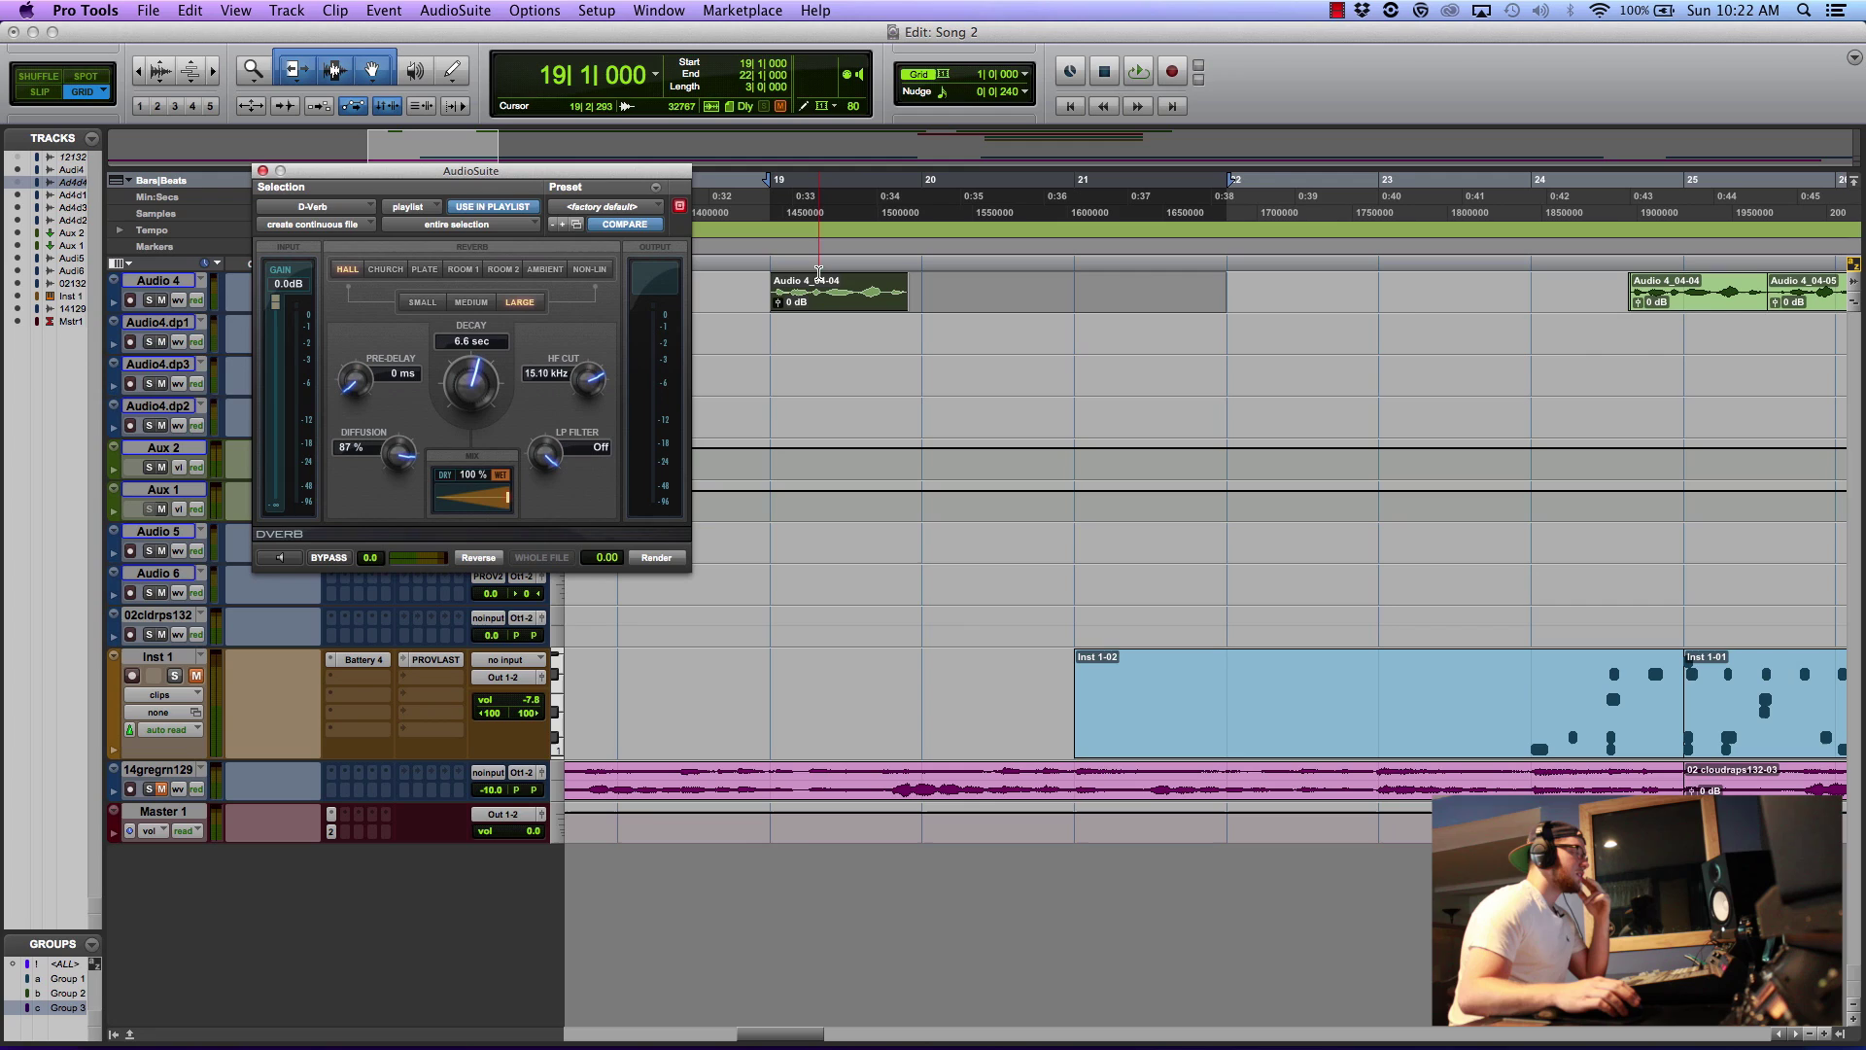
{"action": "left_click", "coordinate": [275, 558]}
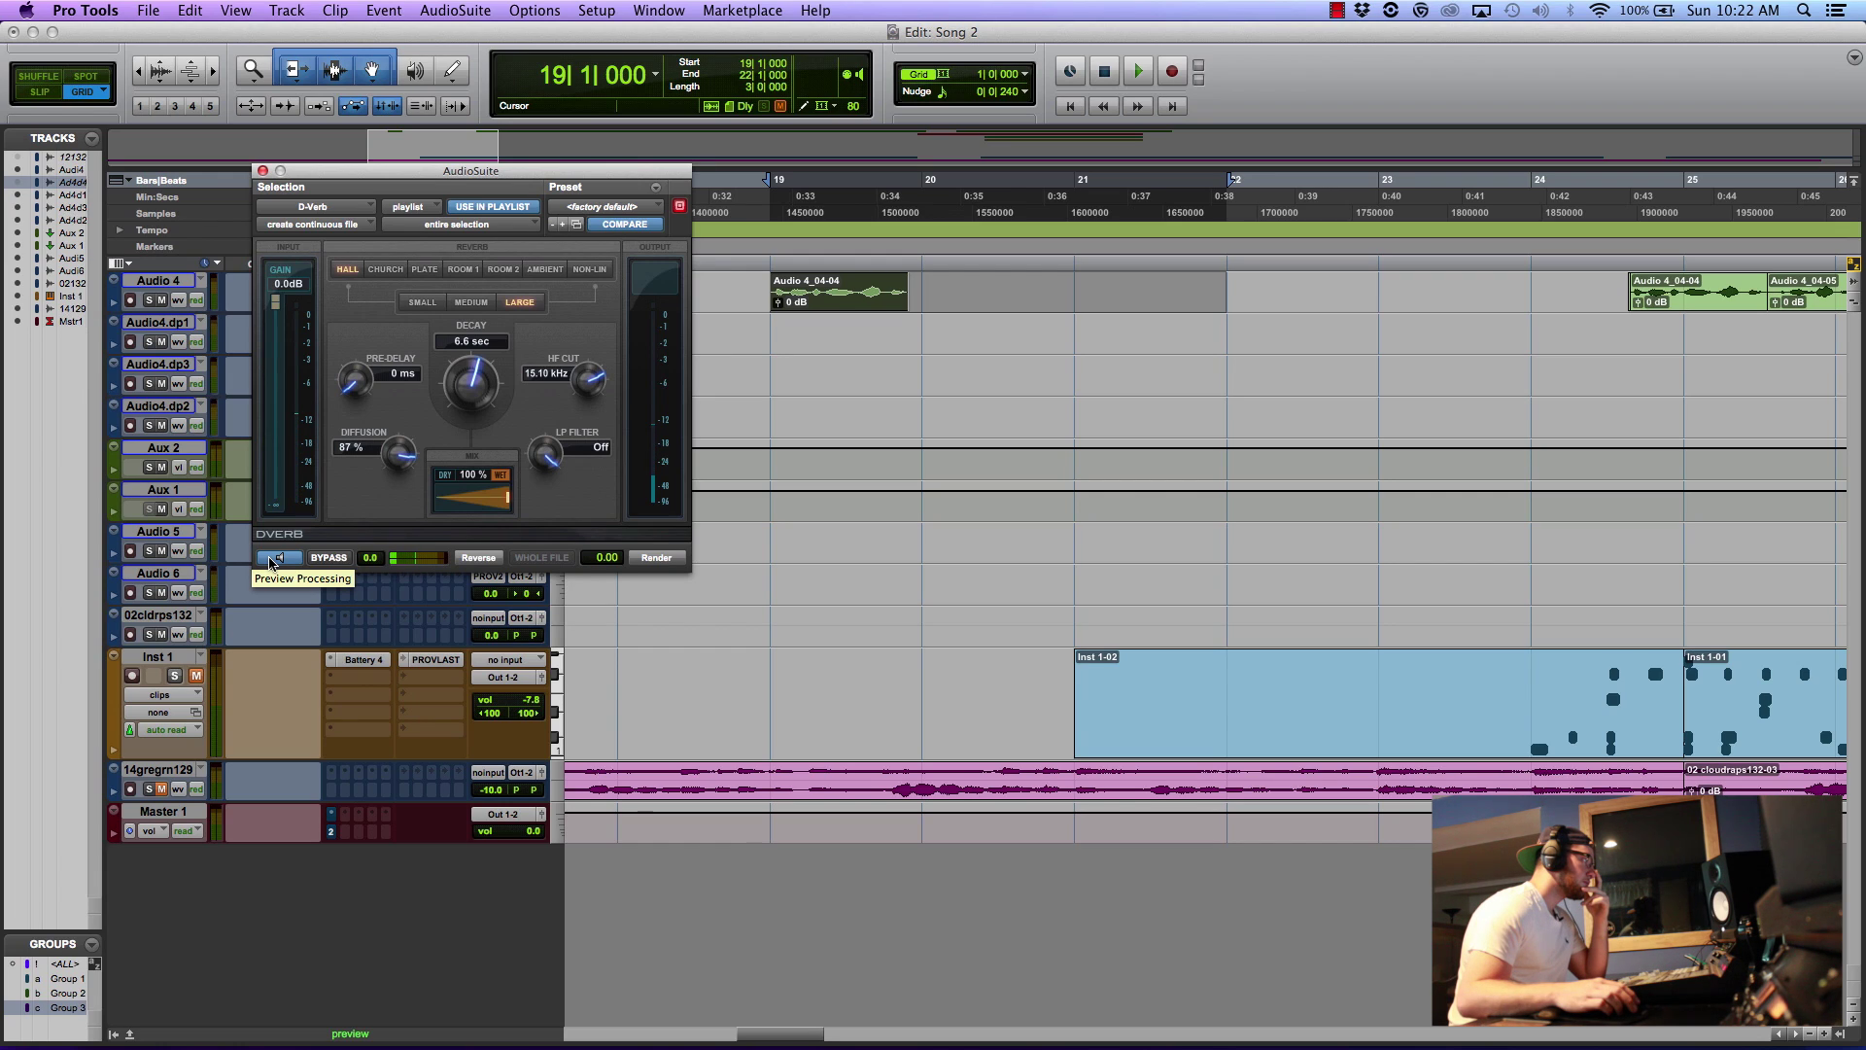
{"action": "left_click", "coordinate": [273, 559]}
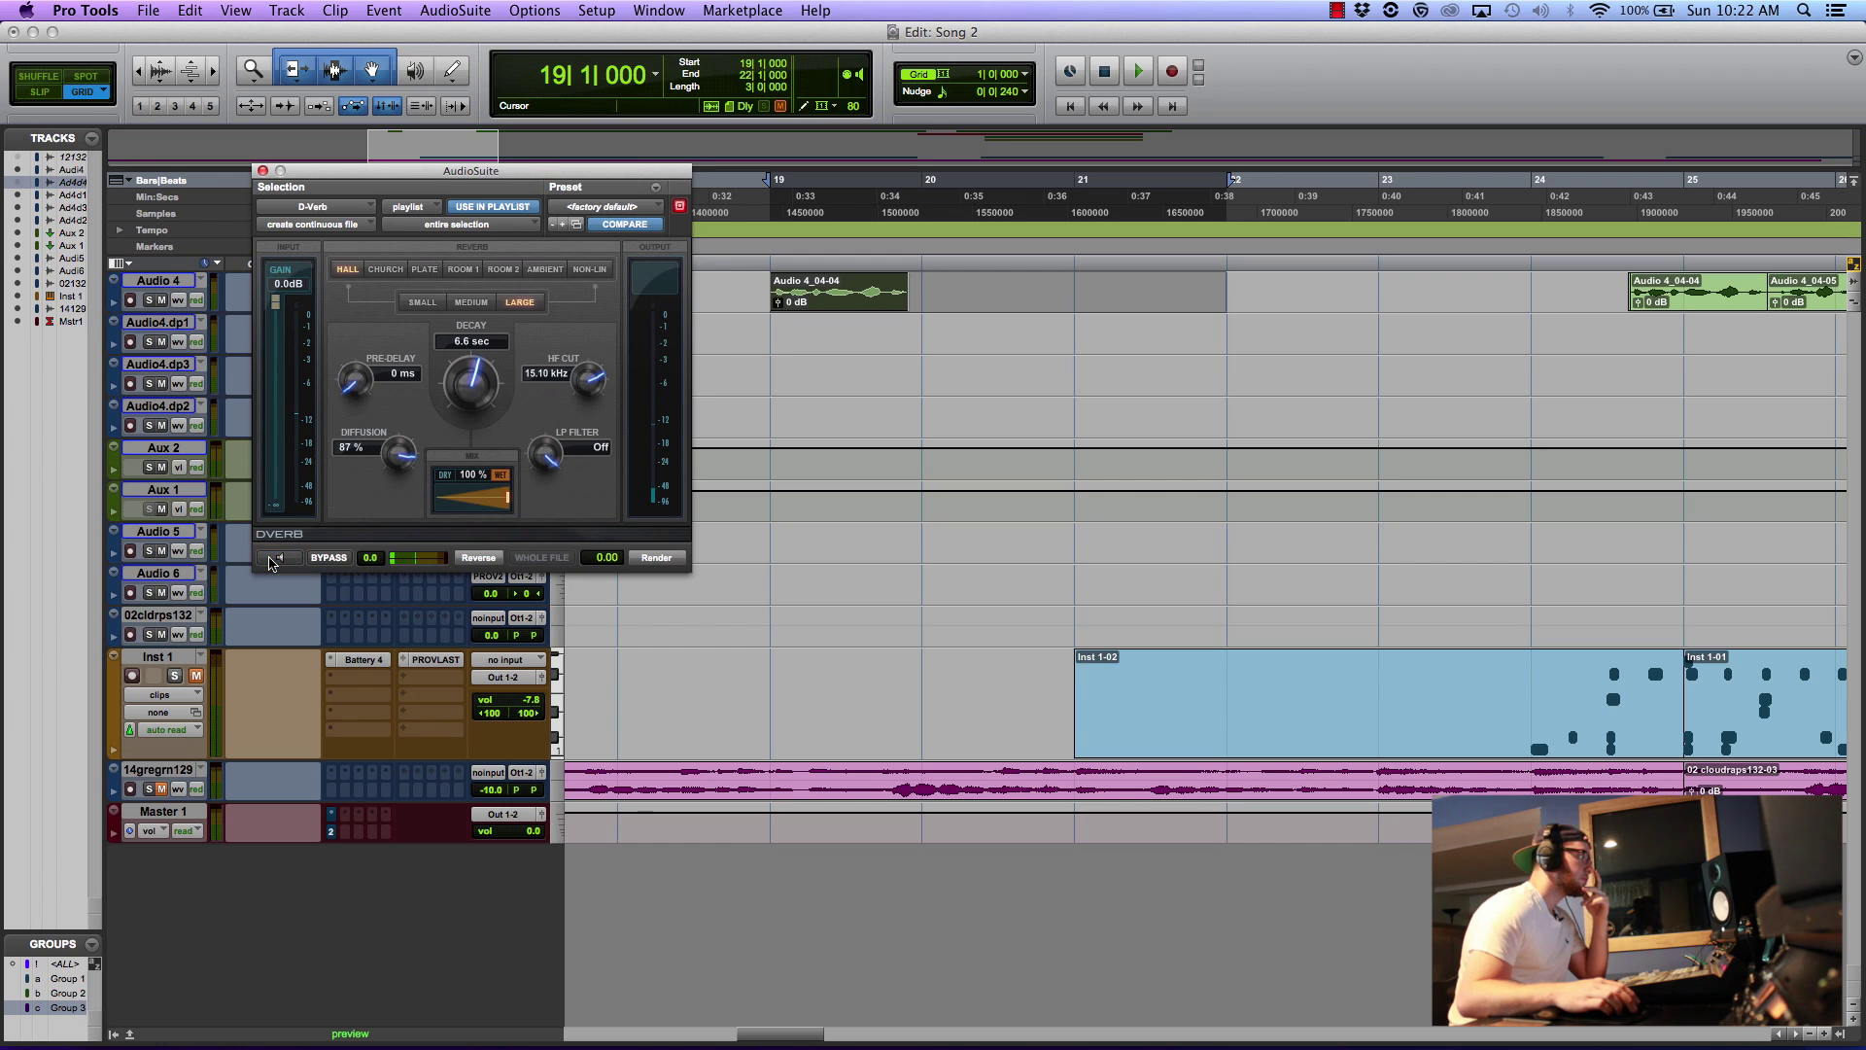
- Render the D-Verb reverb over the selected range, close the reverb window and play the rendered clip
{"action": "left_click", "coordinate": [653, 558]}
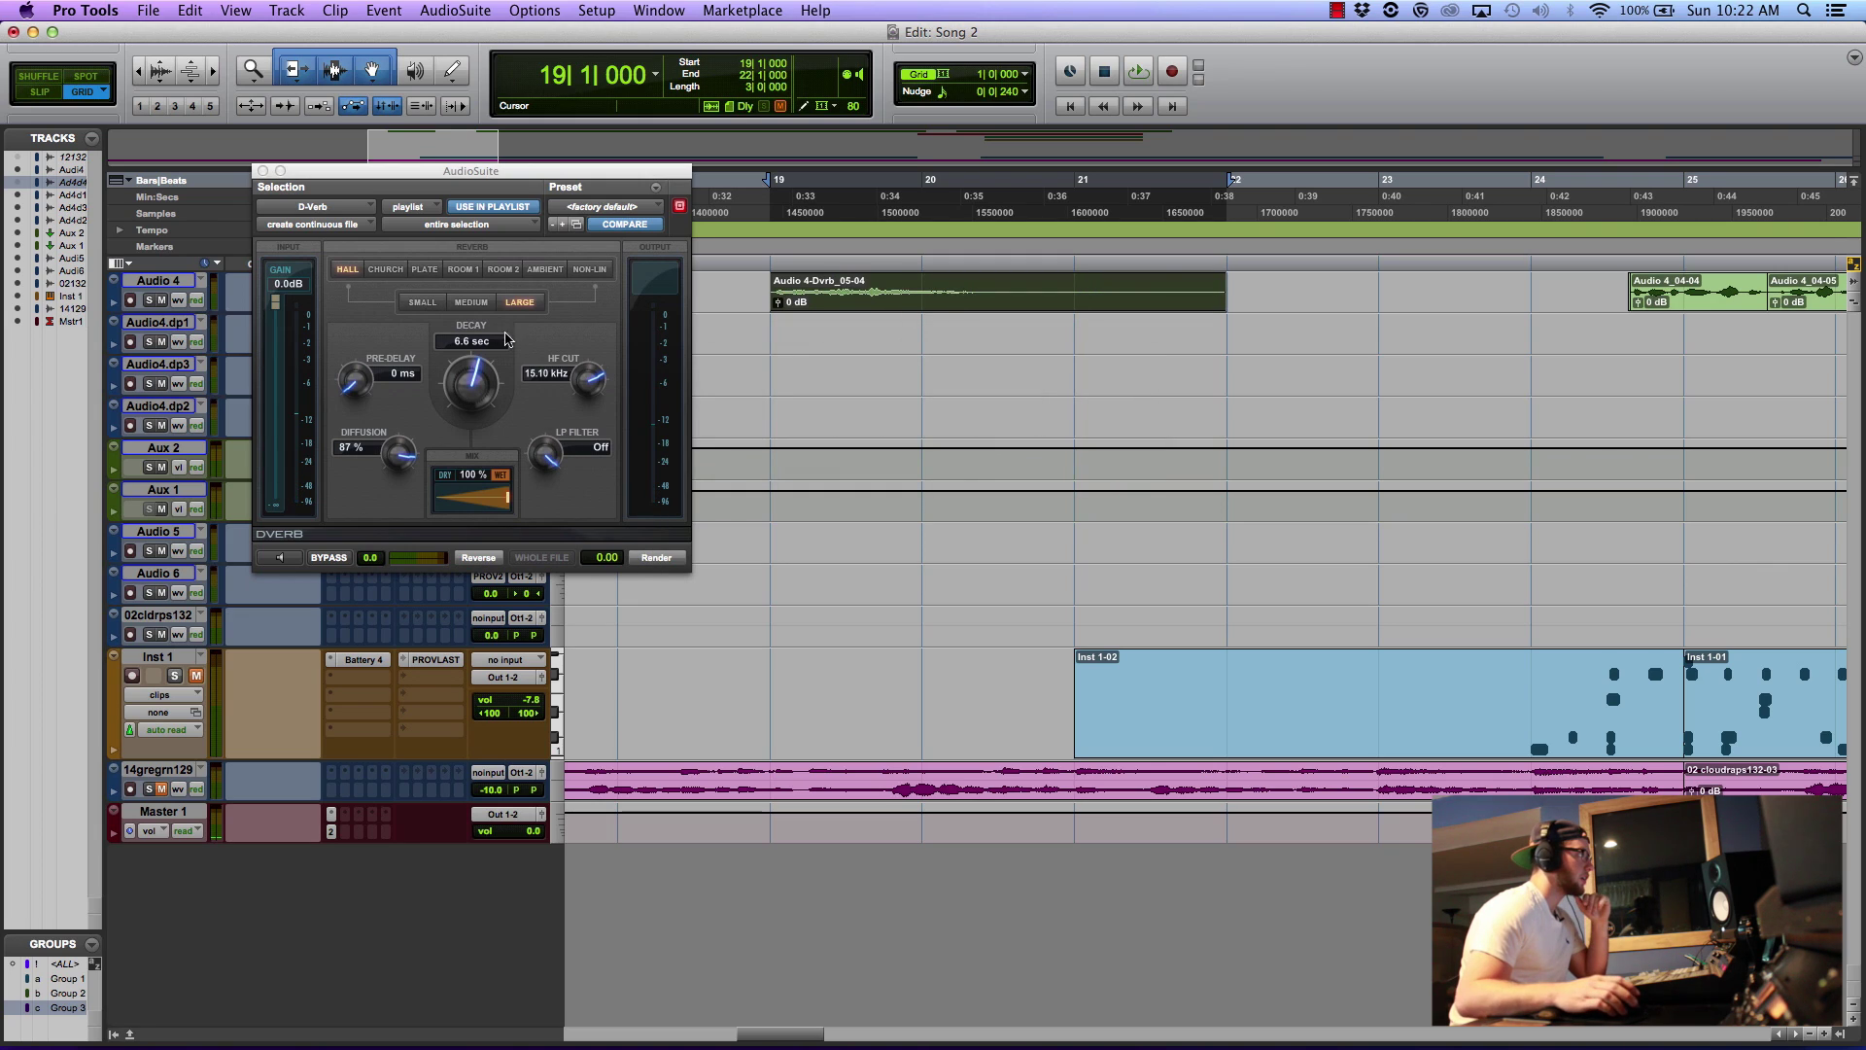
{"action": "left_click", "coordinate": [263, 171]}
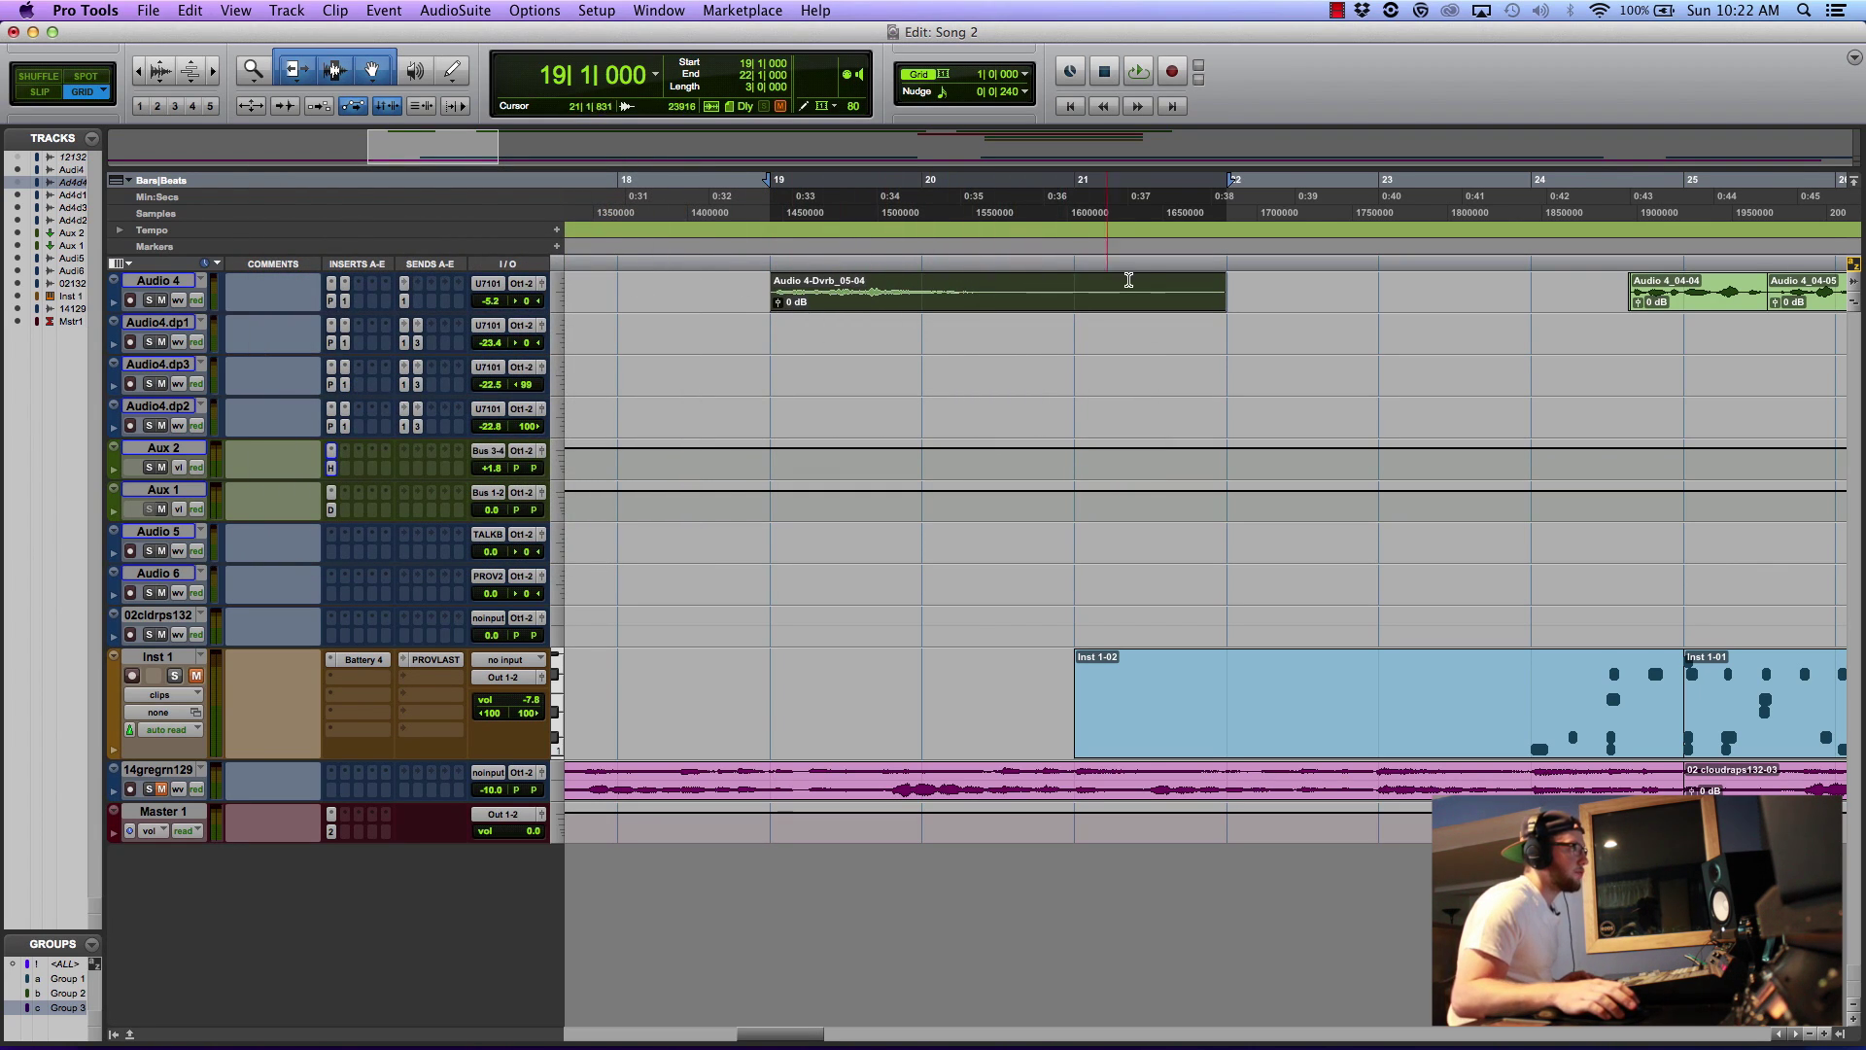
{"action": "key", "text": "space"}
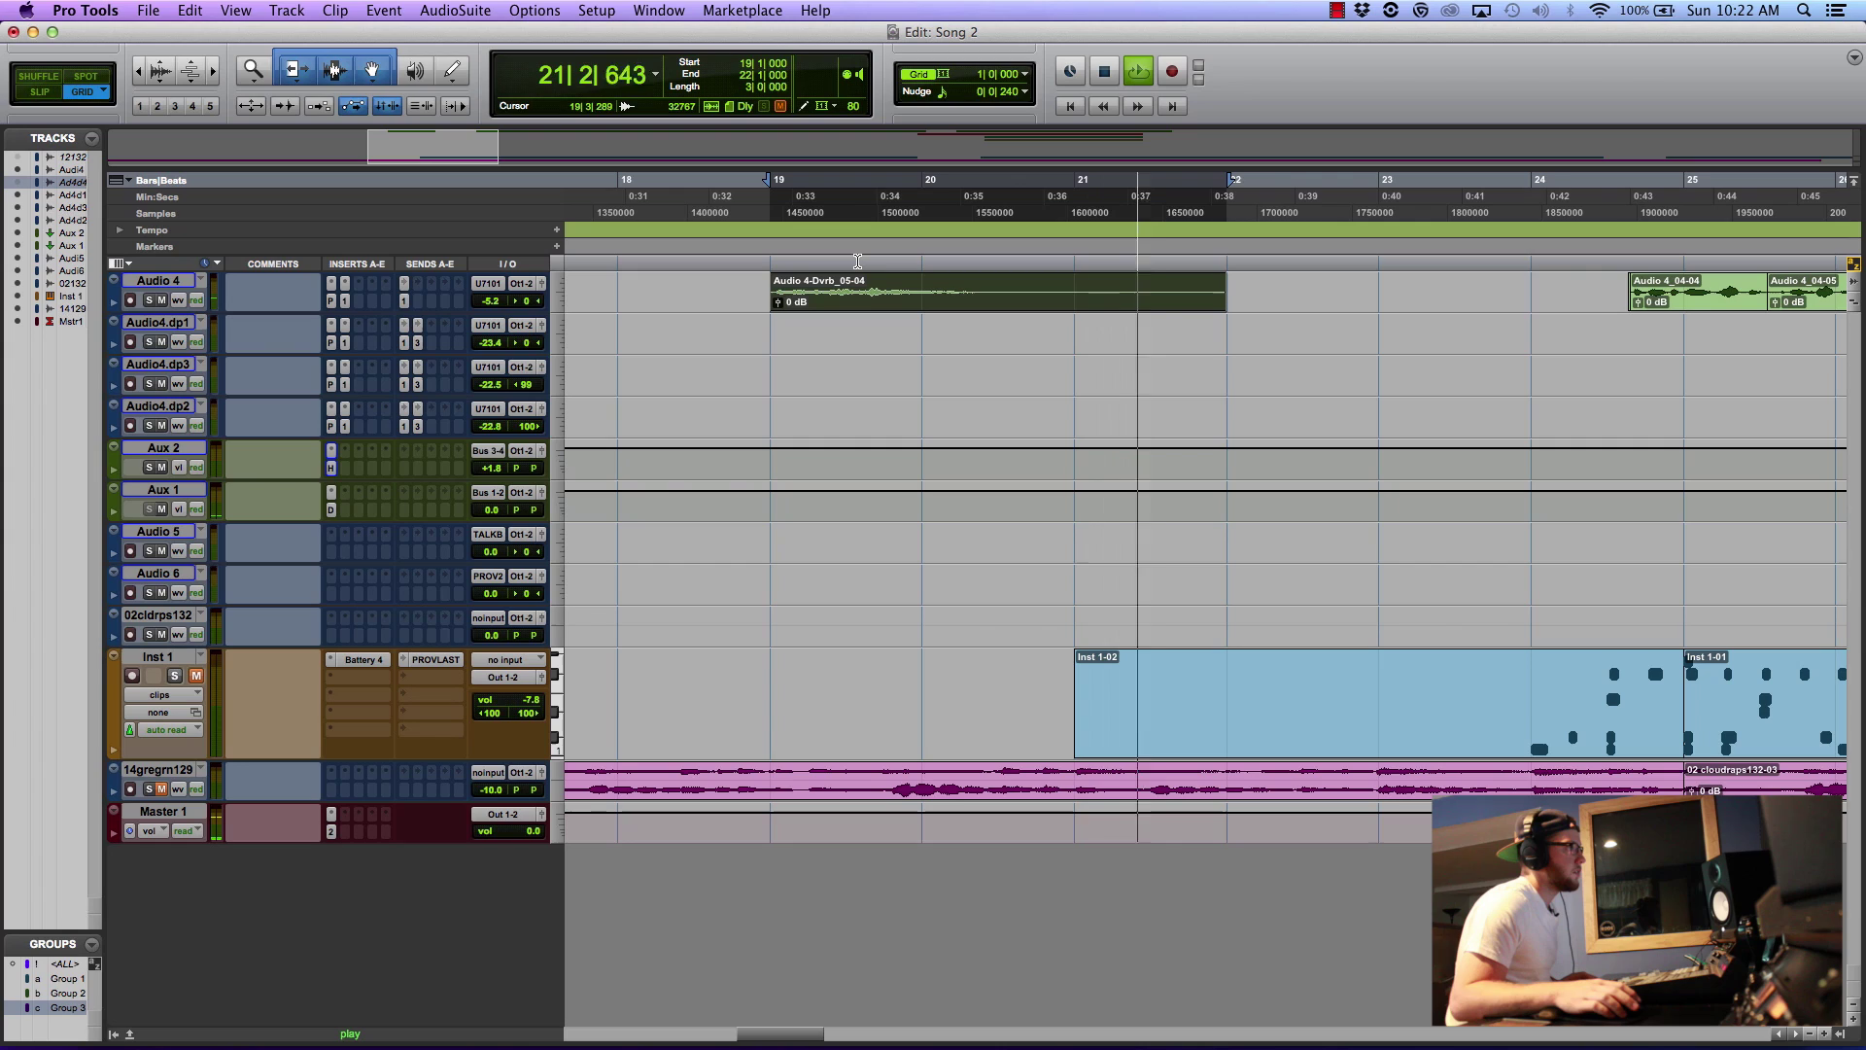
{"action": "key", "text": "space"}
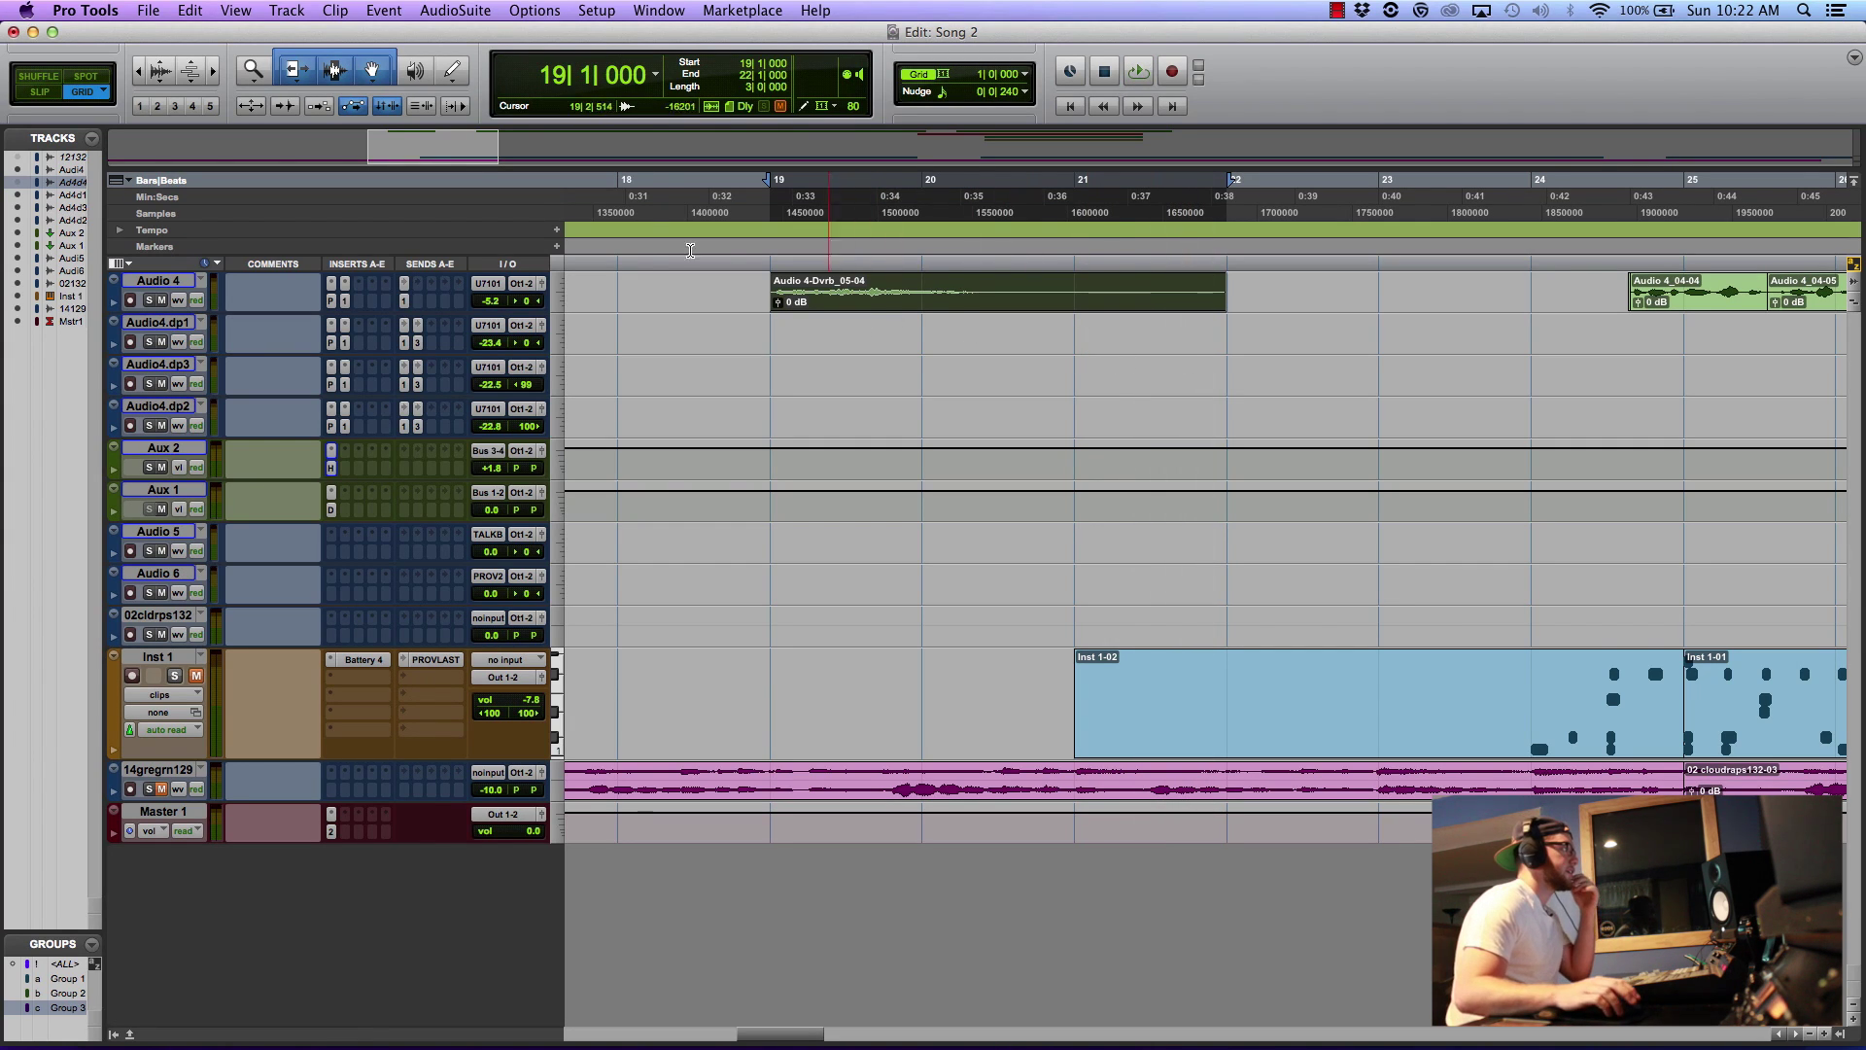
- Open the AudioSuite Reverse processor, set its handle length to 0.00 and render the selected reverb clip in reverse
{"action": "left_click", "coordinate": [448, 12]}
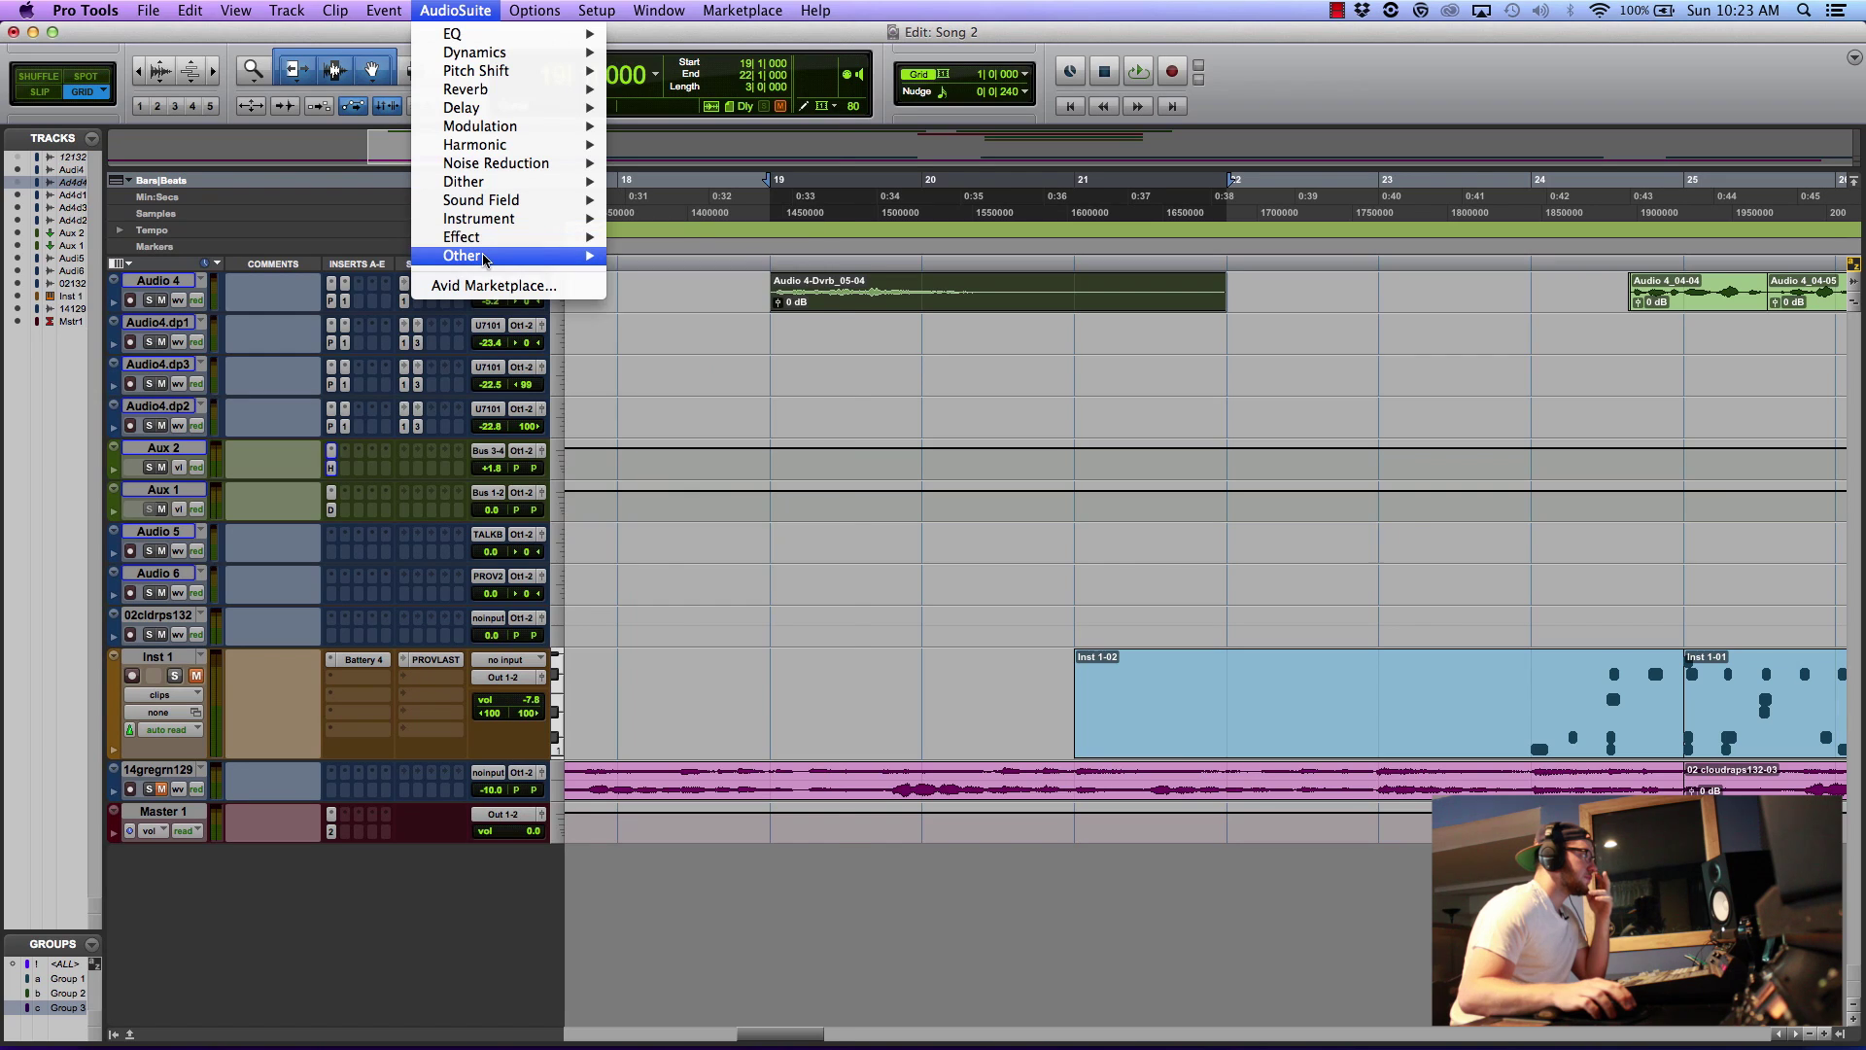
{"action": "mouse_move", "coordinate": [486, 254]}
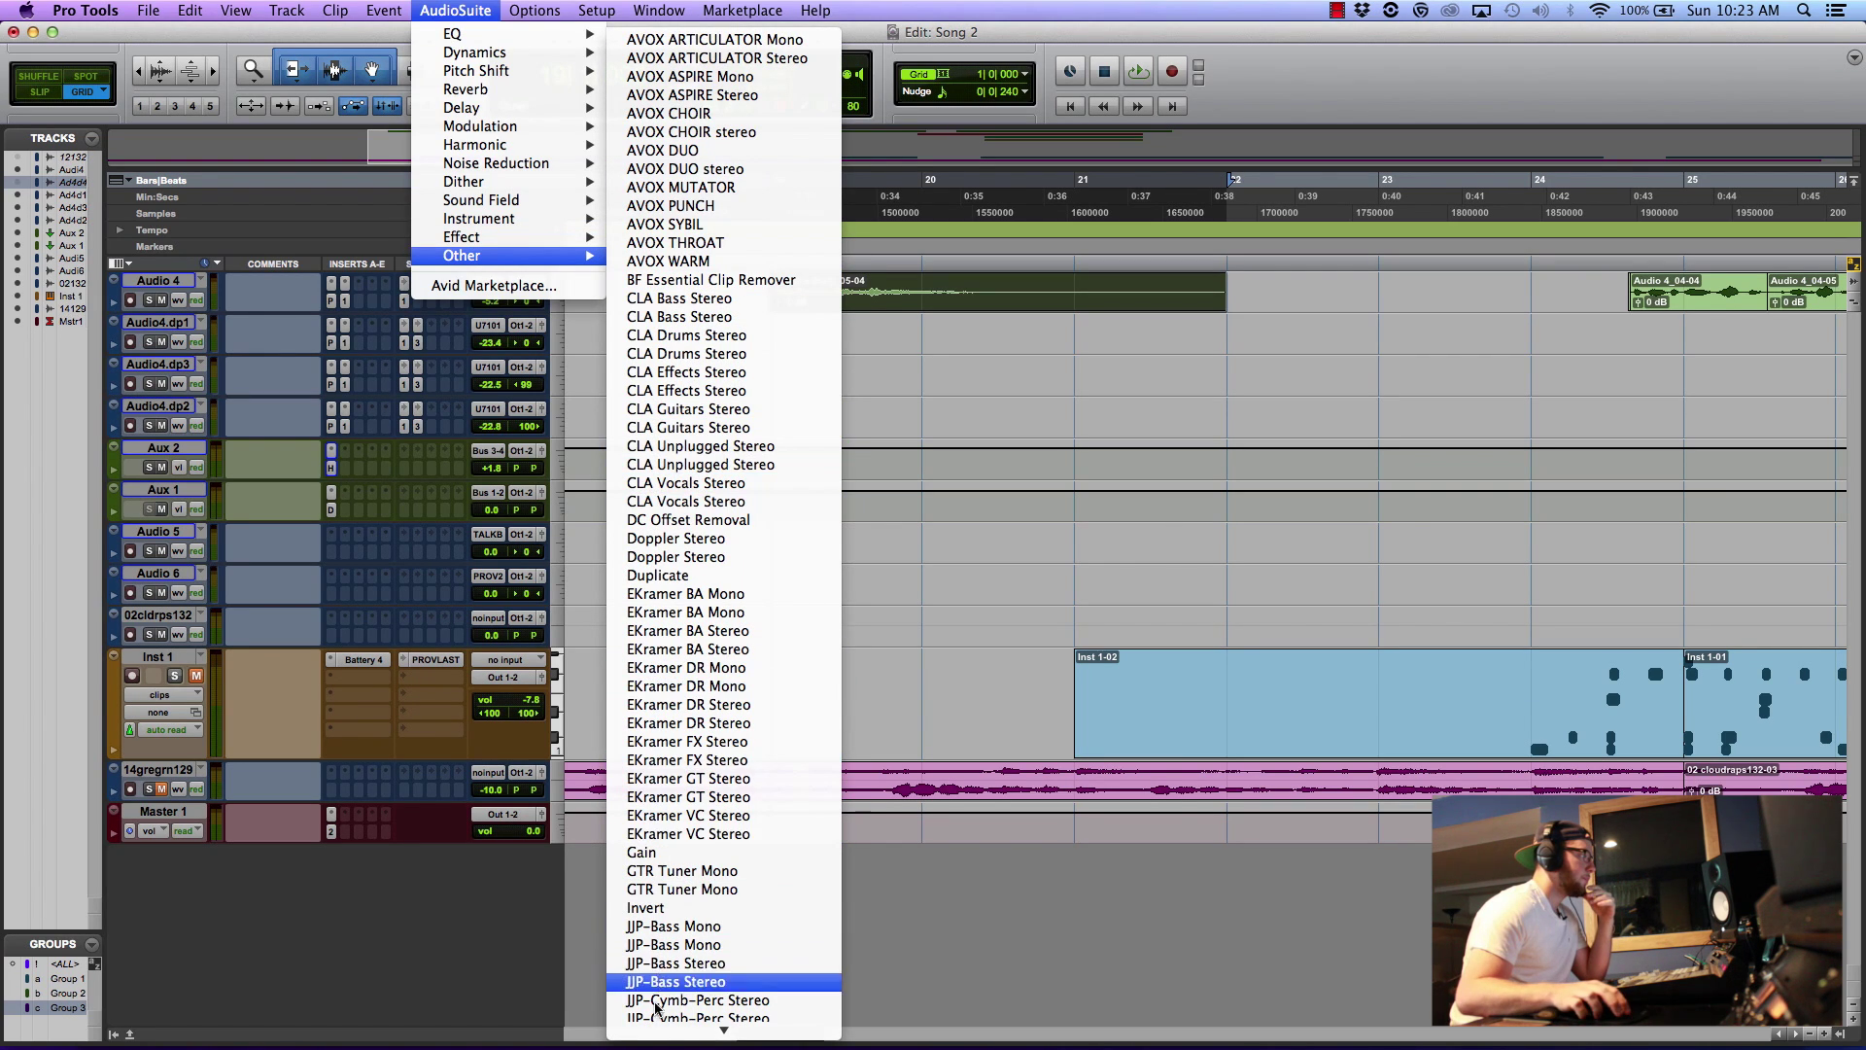
{"action": "mouse_move", "coordinate": [663, 1042]}
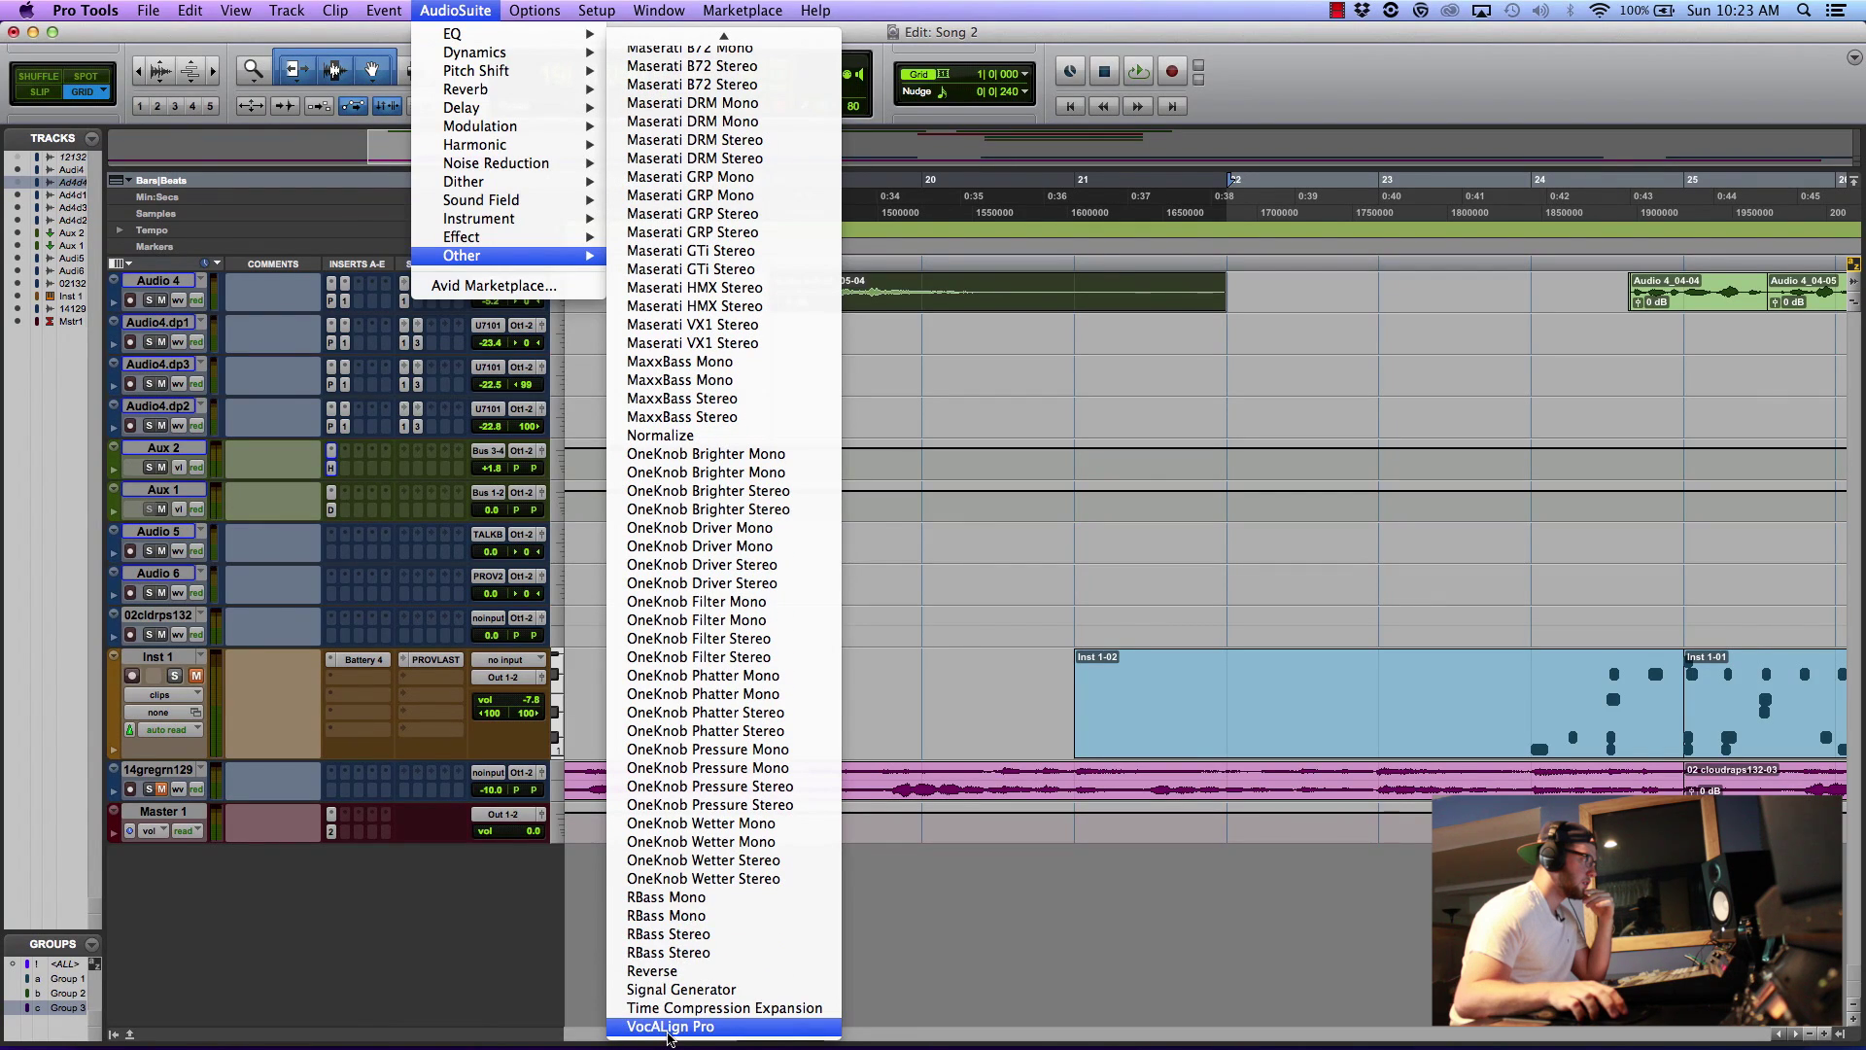
{"action": "left_click", "coordinate": [661, 971]}
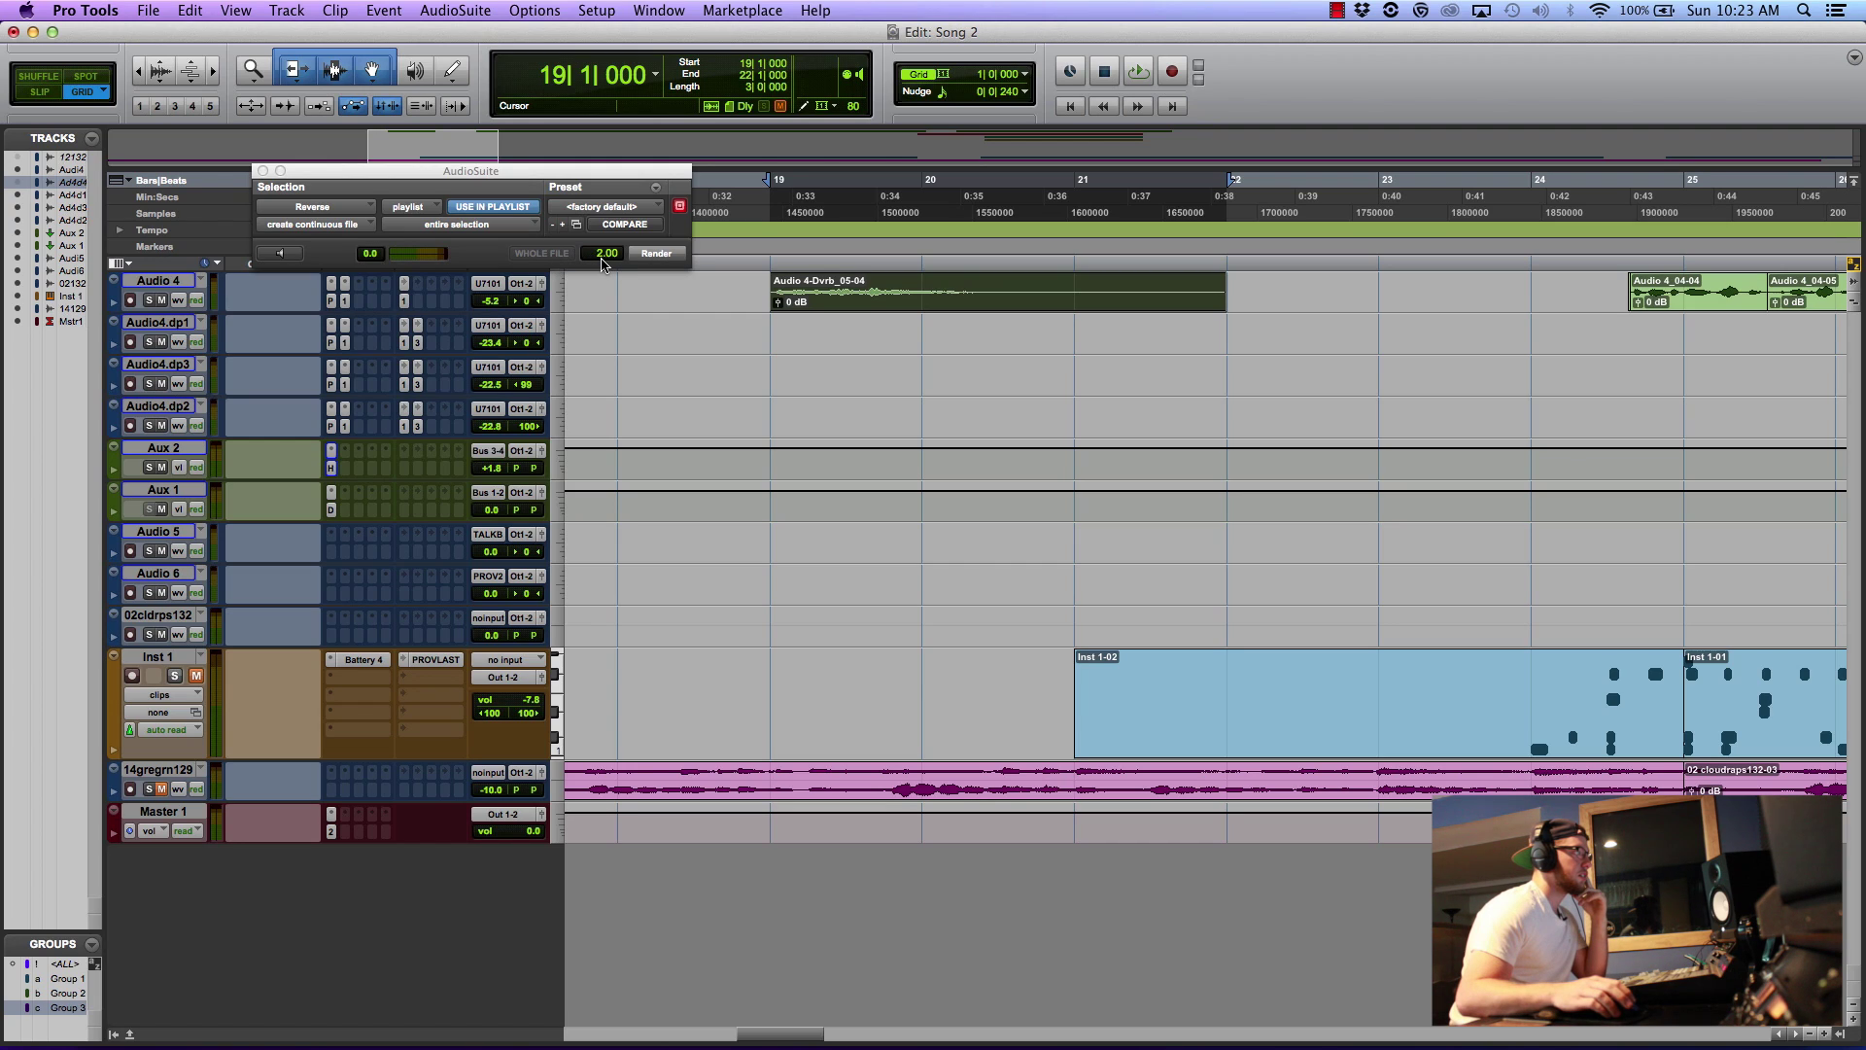
{"action": "key", "text": "Return"}
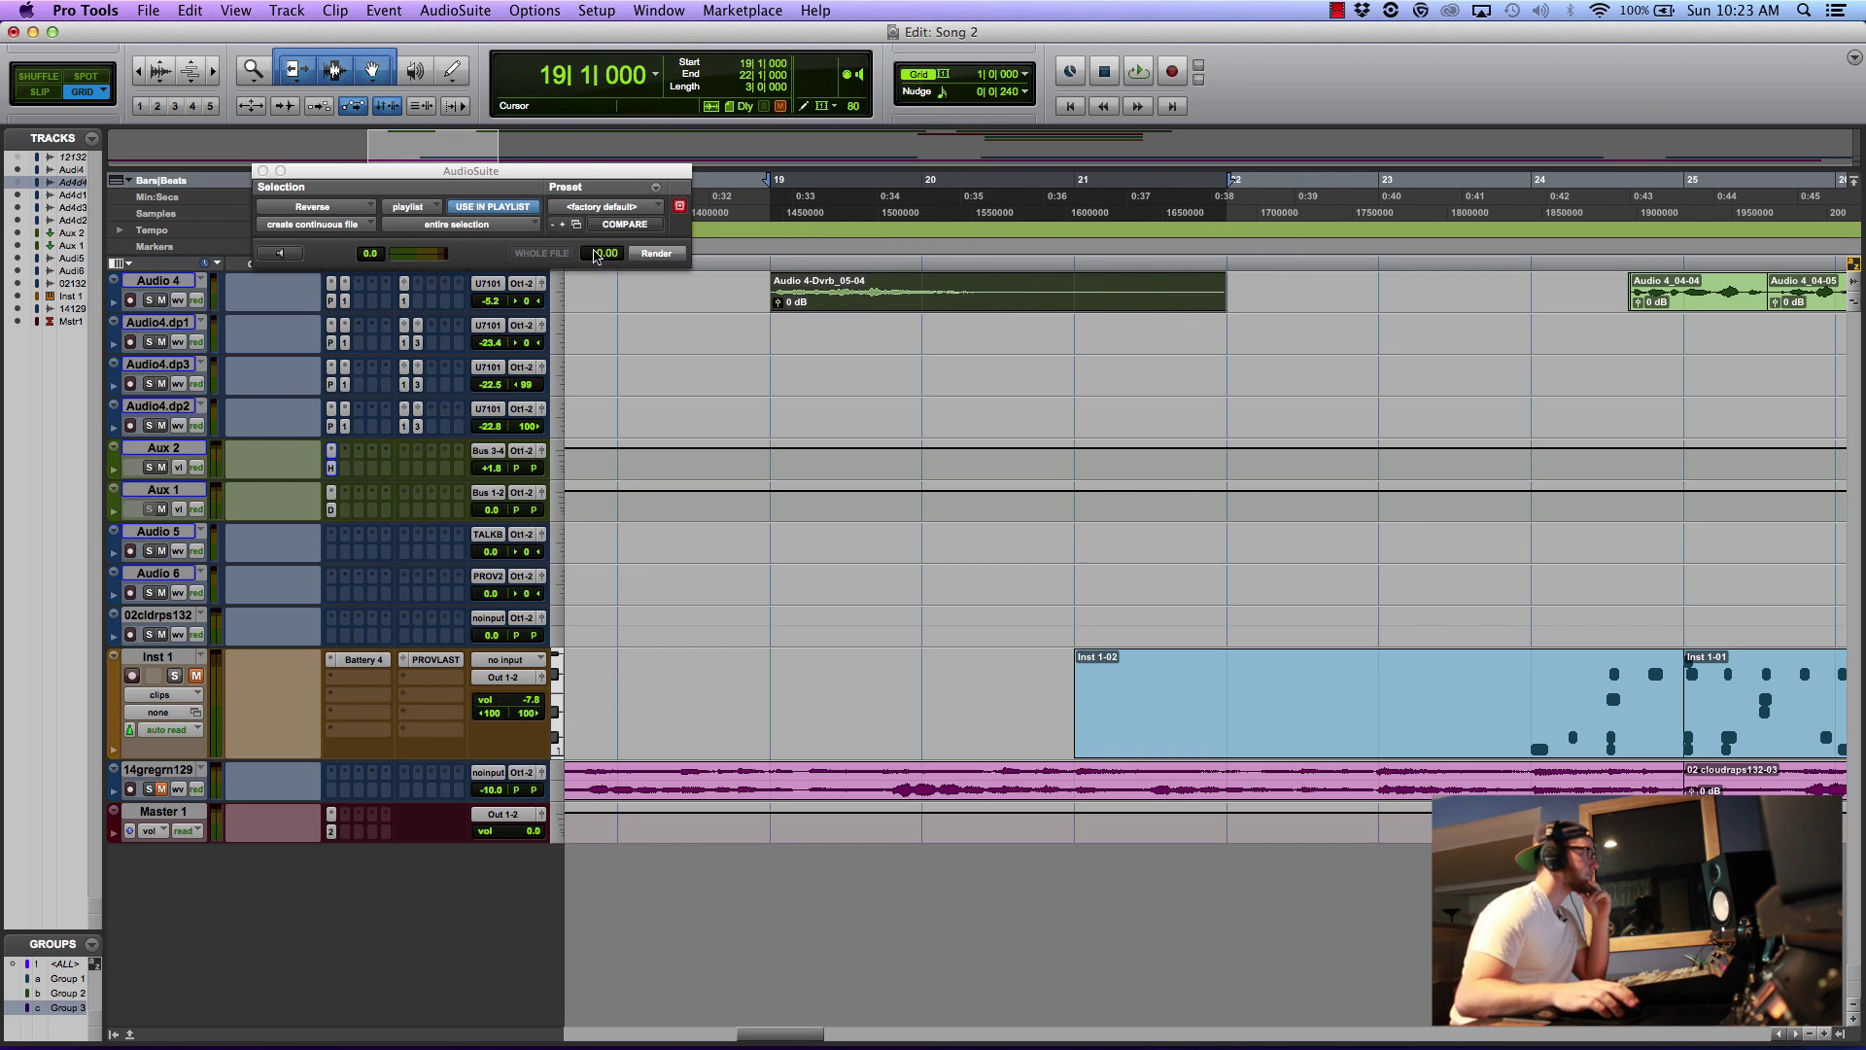
{"action": "left_click", "coordinate": [657, 254]}
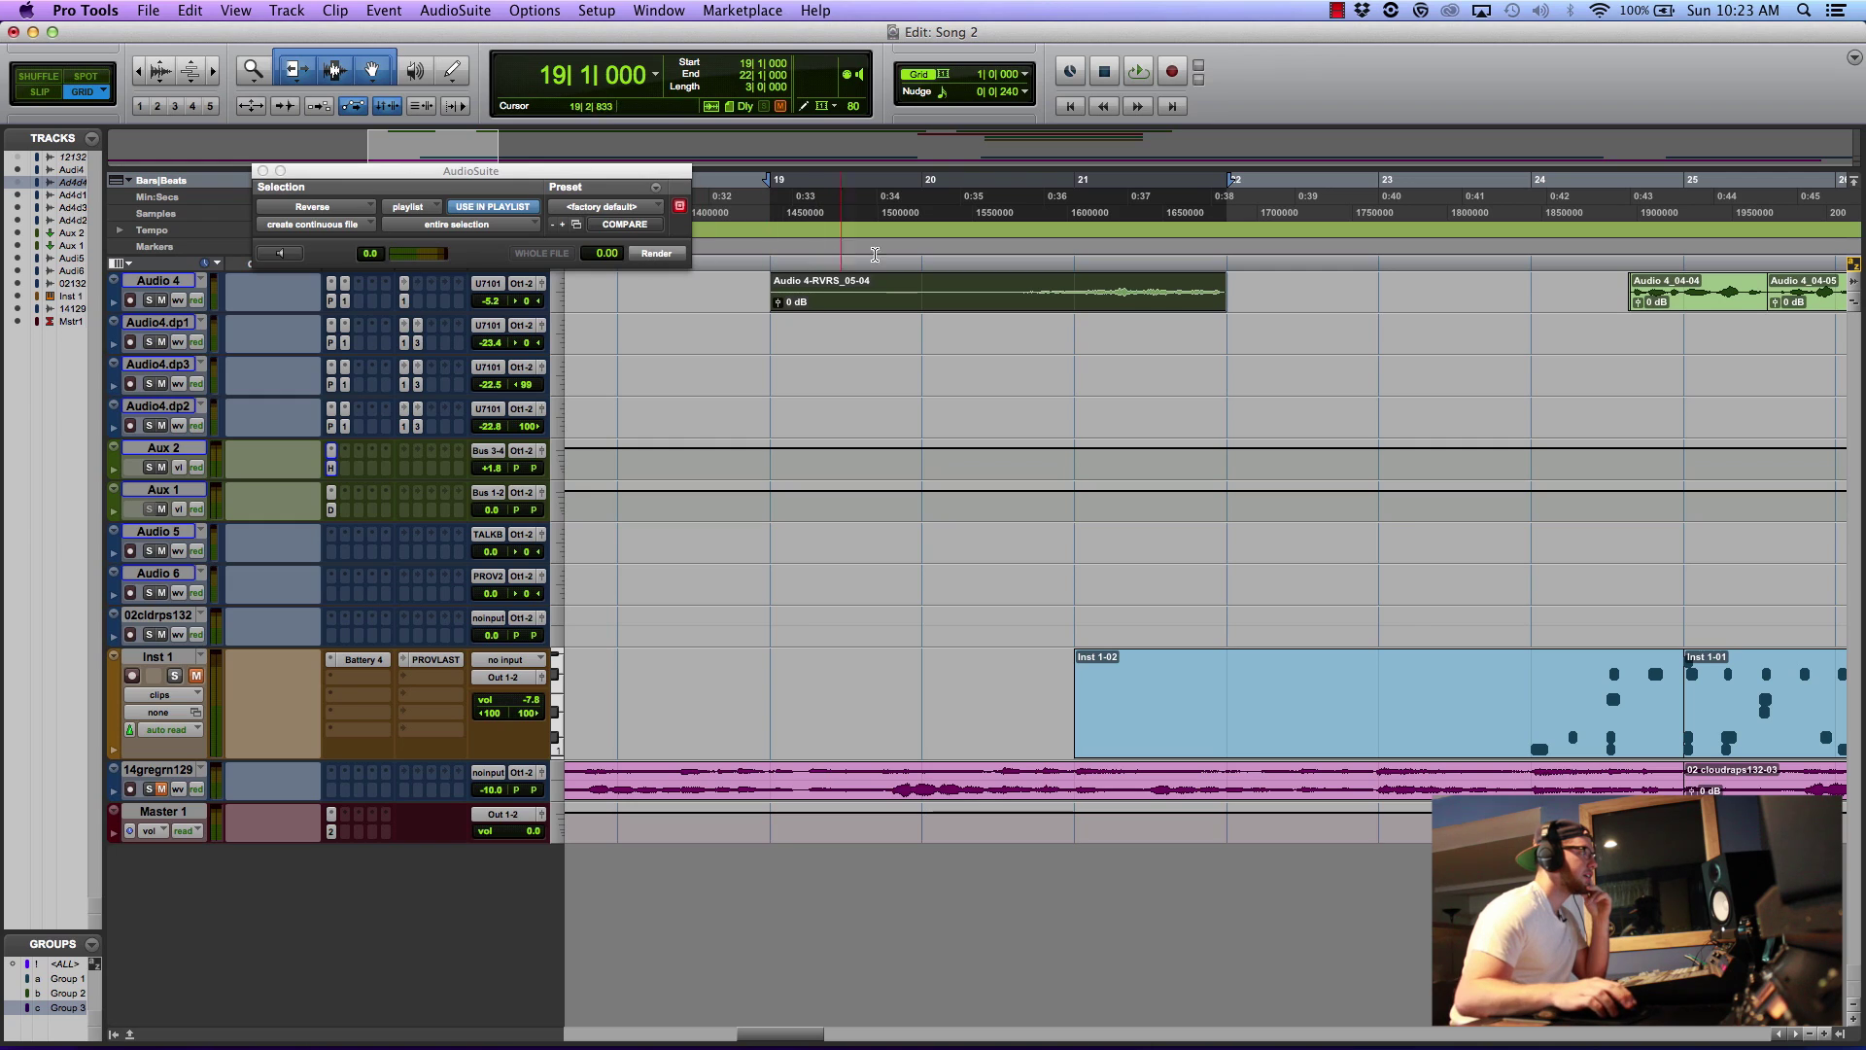
- Play the reversed reverb clip on Audio 4 from 19|1|000
{"action": "left_click", "coordinate": [761, 178]}
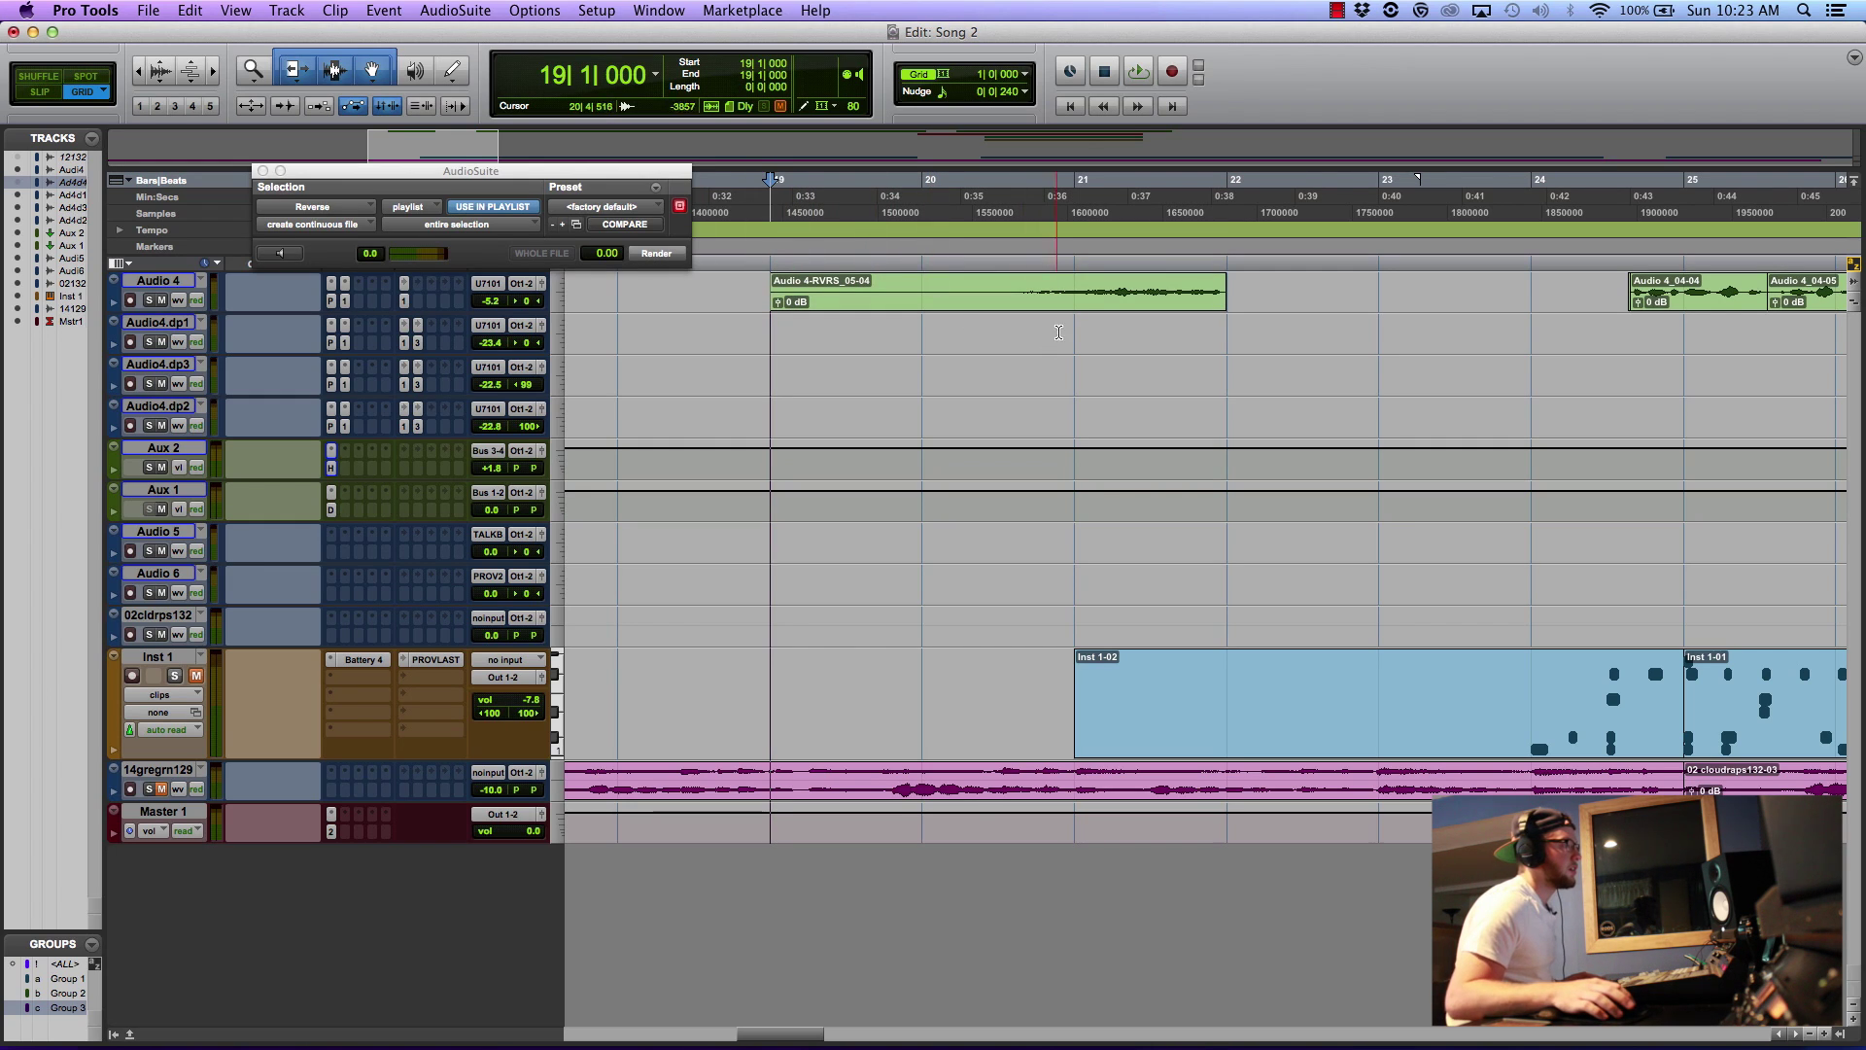
{"action": "key", "text": "space"}
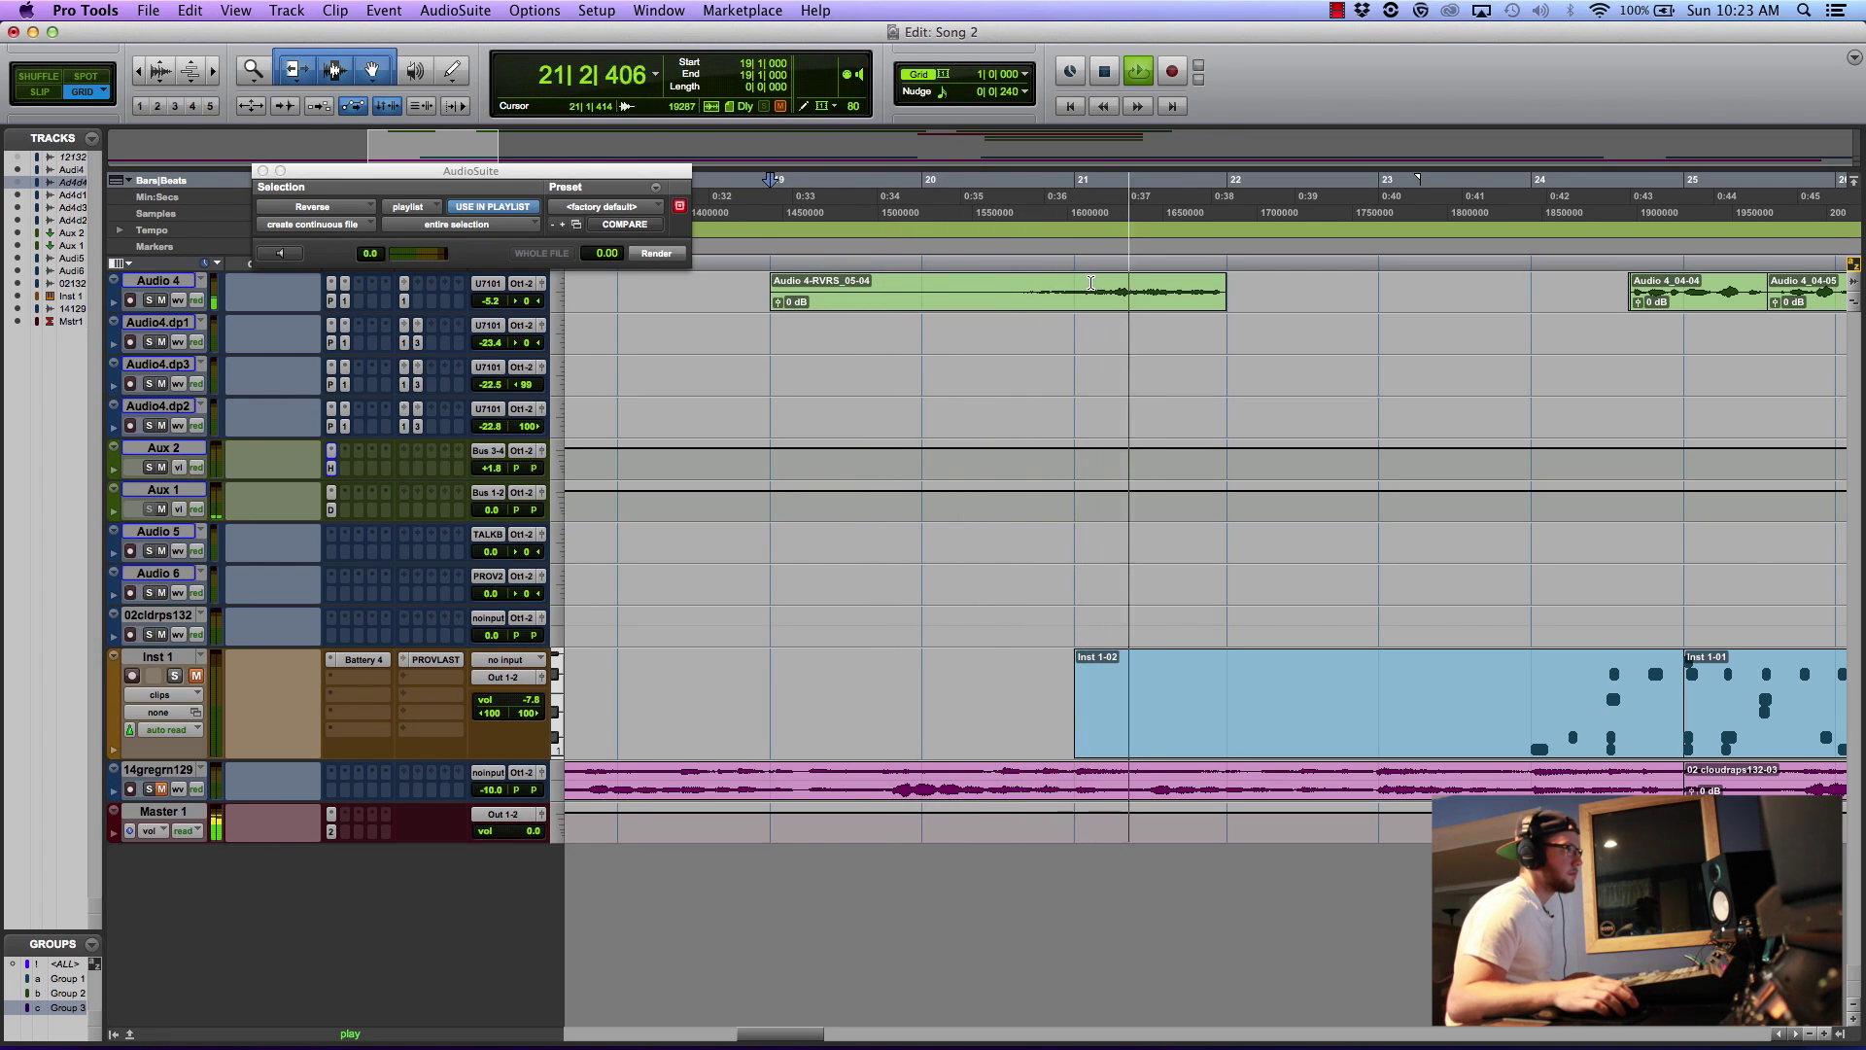
{"action": "key", "text": "space"}
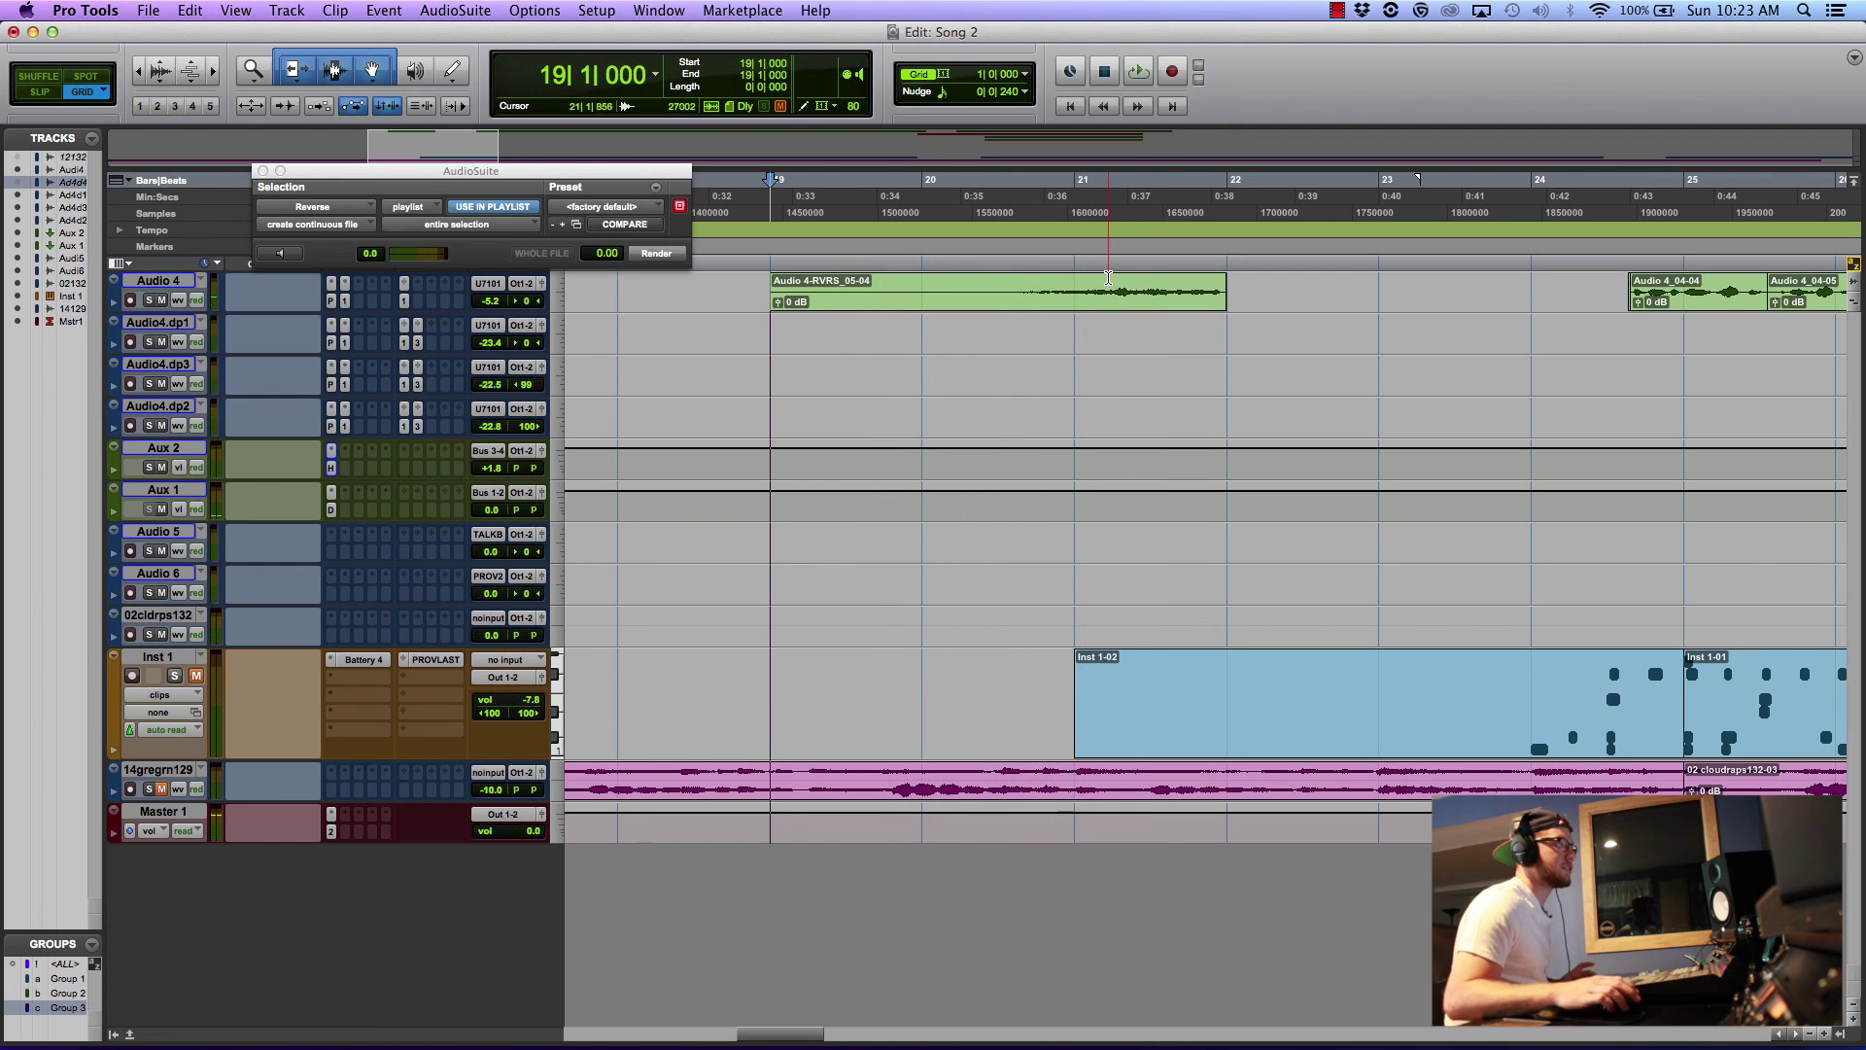
- Enlarge the Audio 4 track height and play the reversed clip from 21|1|000 to locate its loudest swell
{"action": "left_click", "coordinate": [1073, 180]}
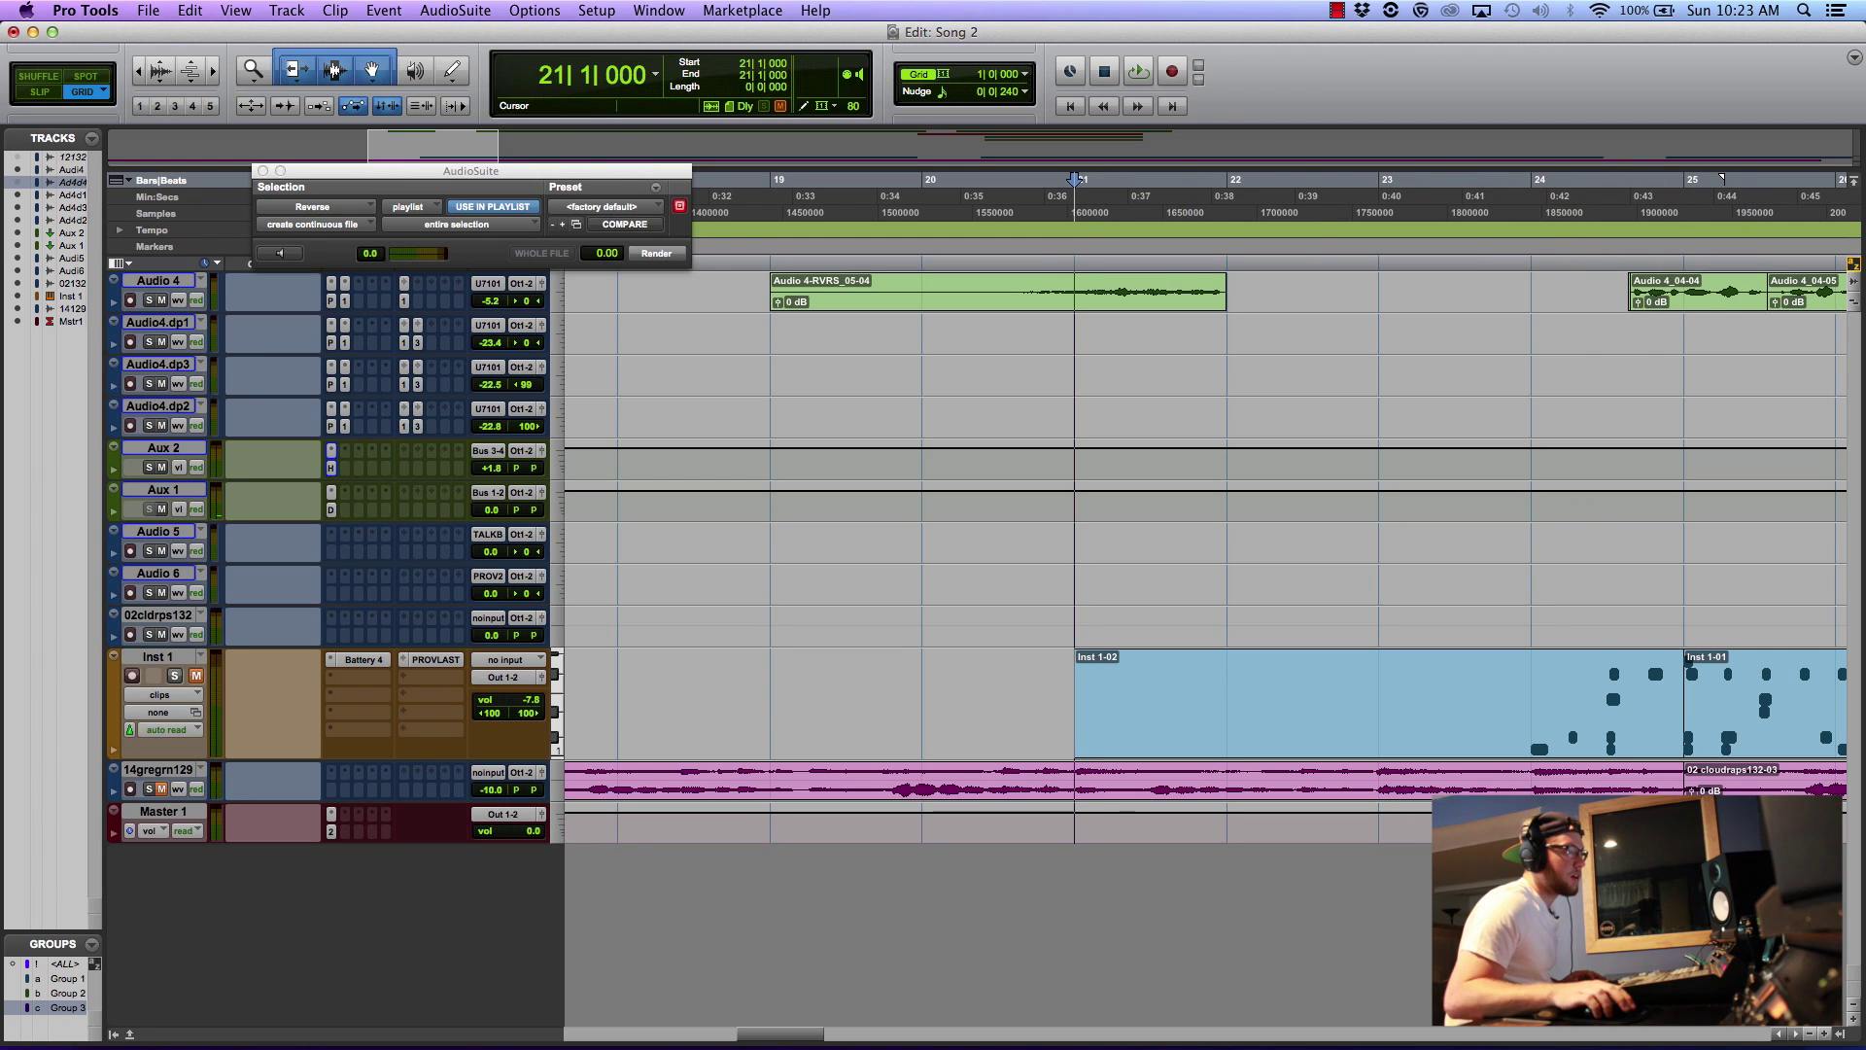
{"action": "key", "text": "super+bracketright"}
{"action": "key", "text": "super+bracketright"}
{"action": "key", "text": "super+bracketright"}
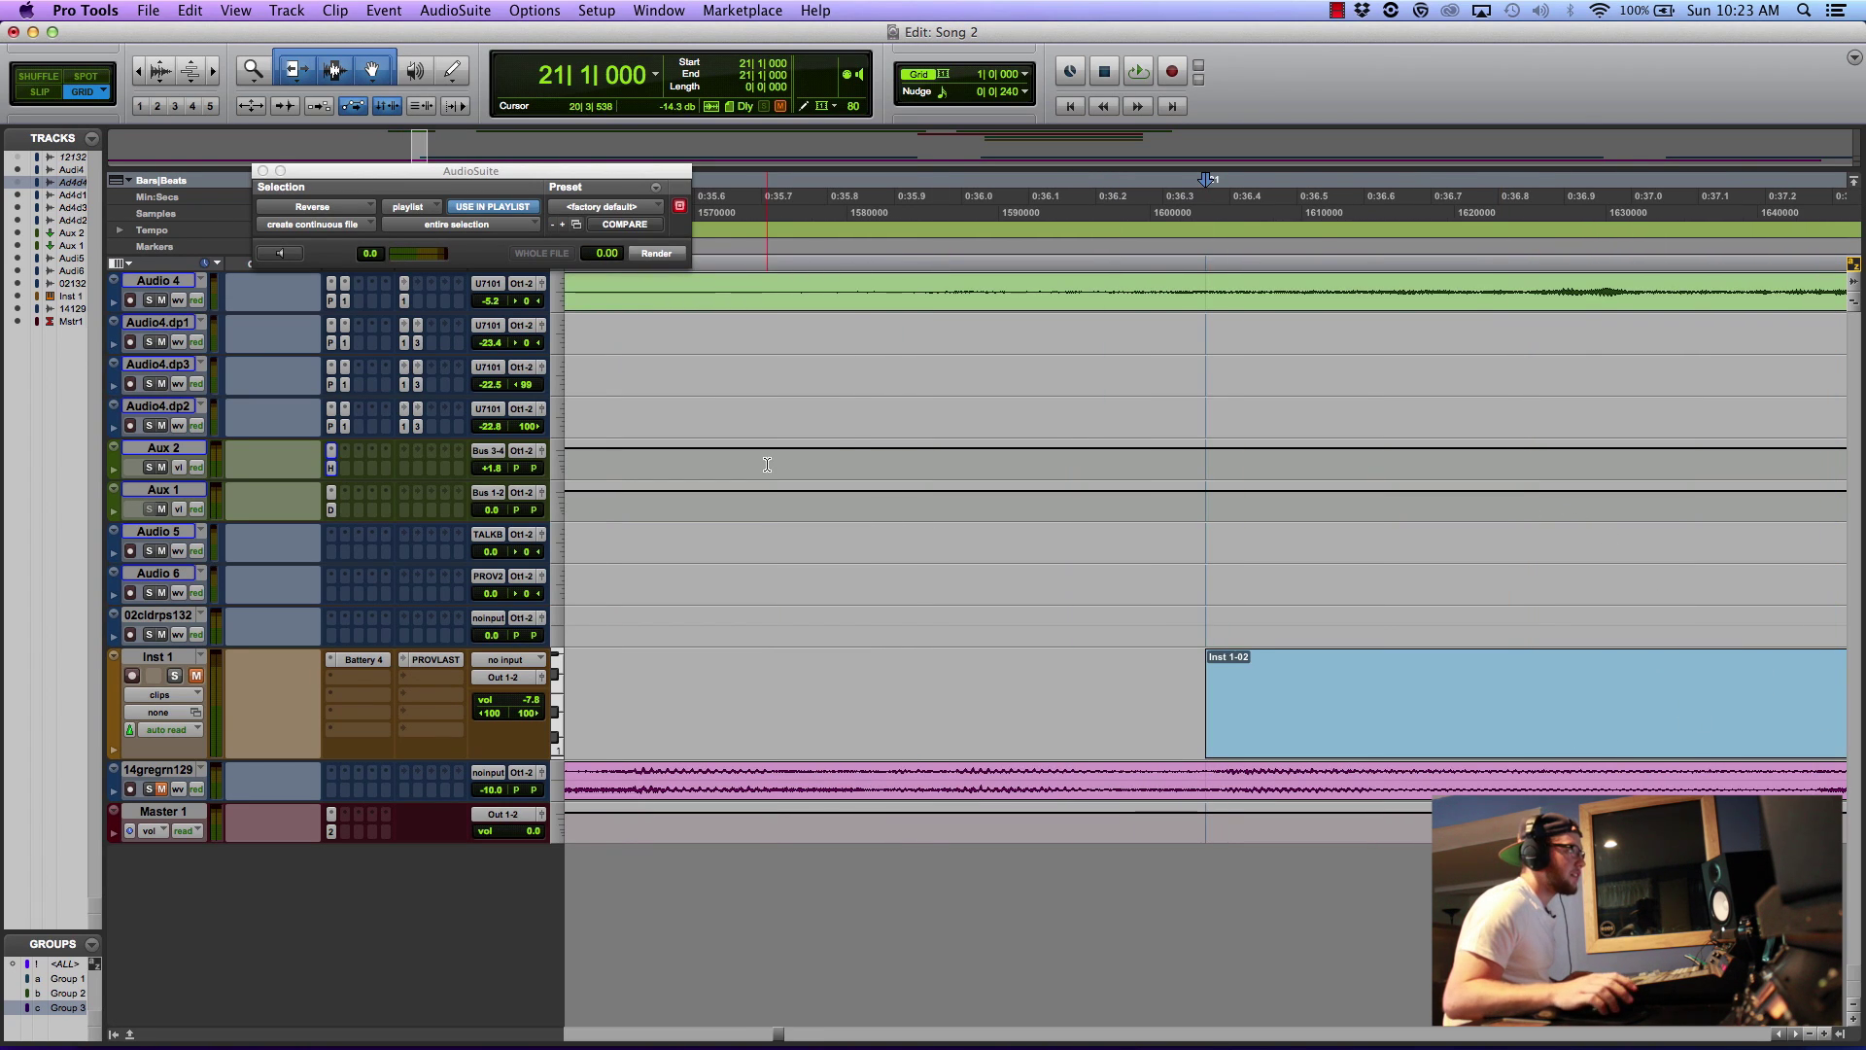
{"action": "left_click_drag", "start_coordinate": [160, 312], "coordinate": [155, 544]}
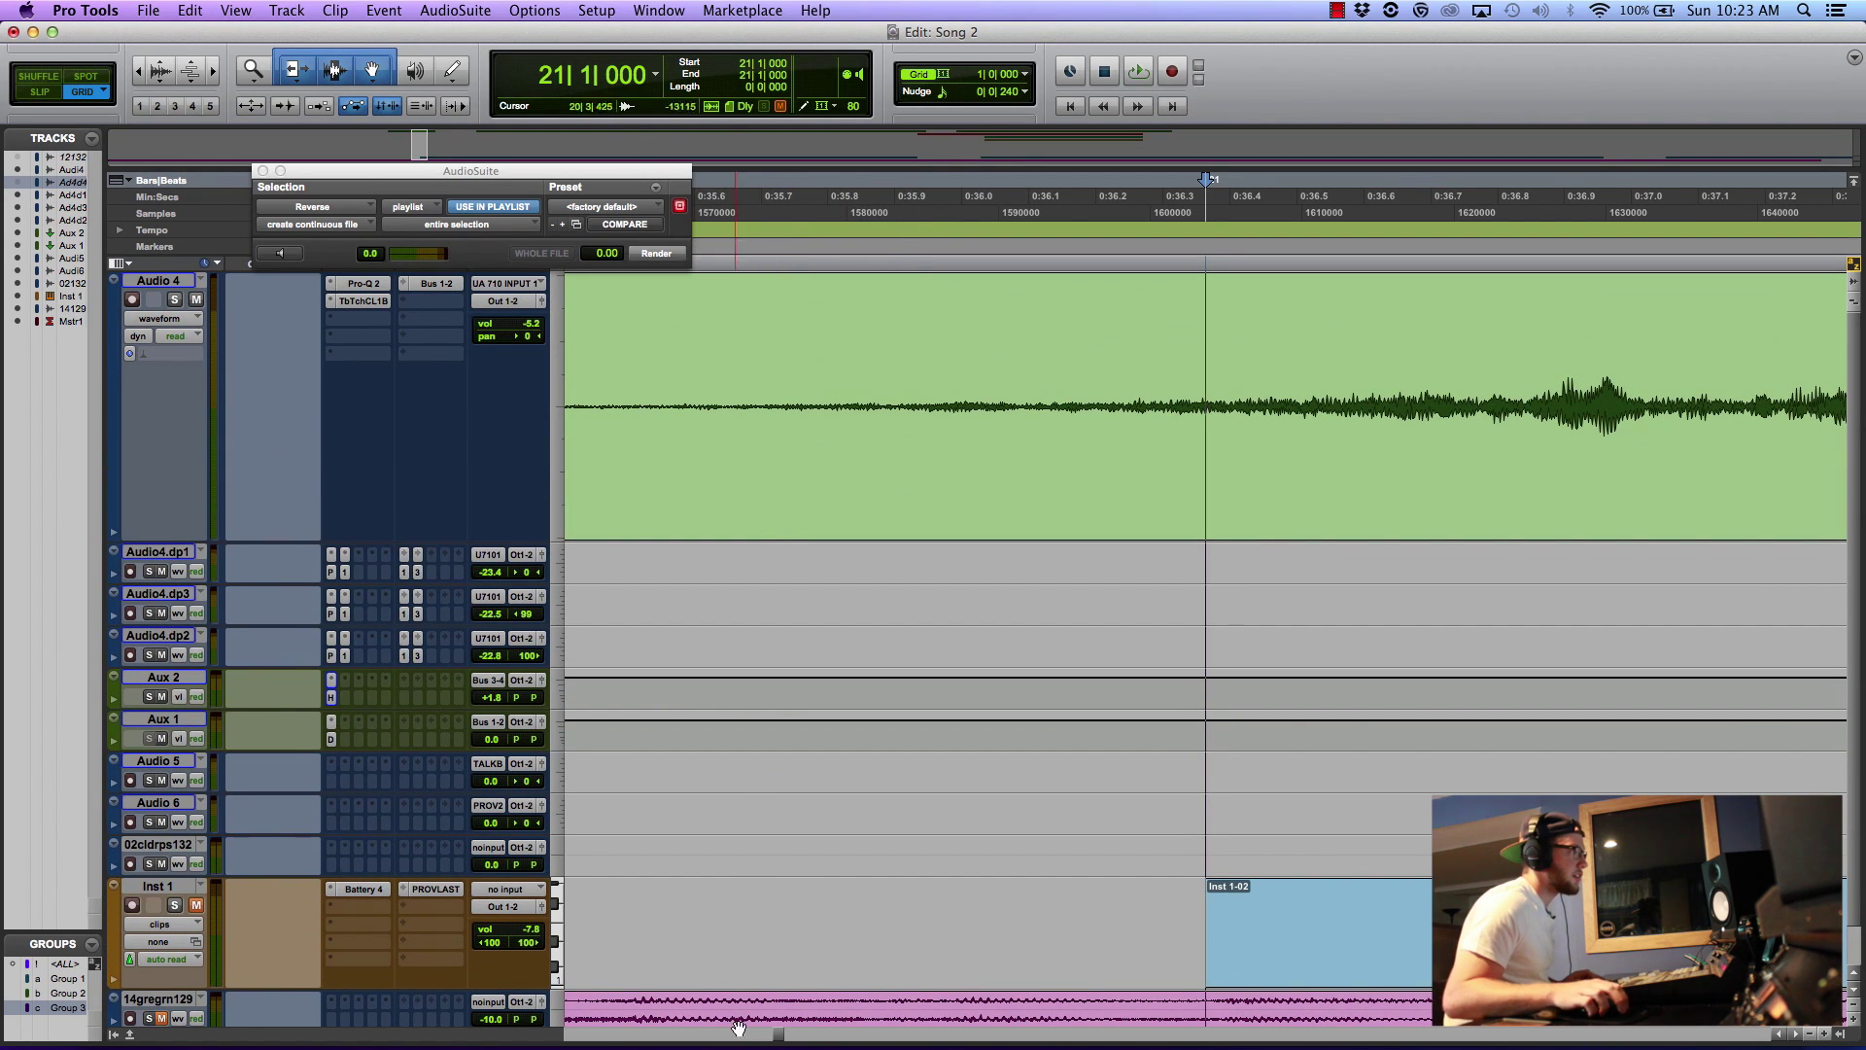
{"action": "left_click_drag", "start_coordinate": [774, 1033], "coordinate": [792, 1039]}
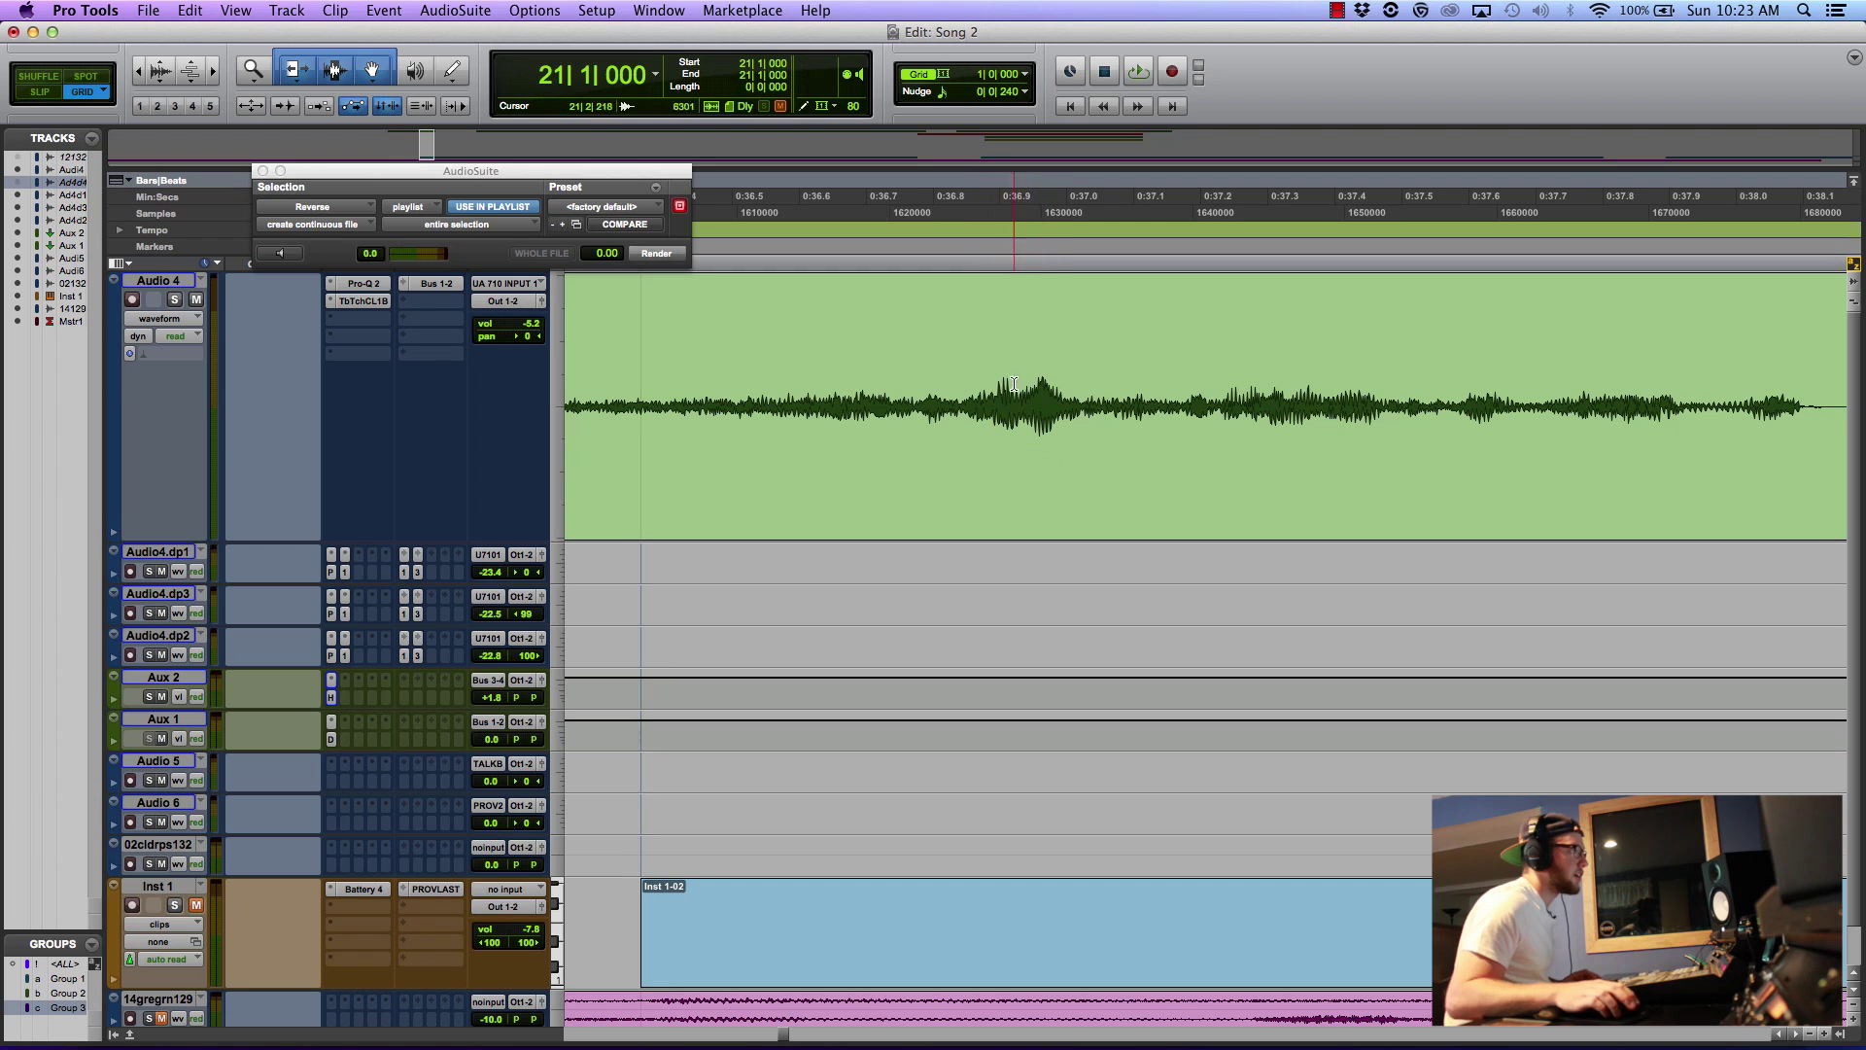
{"action": "key", "text": "space"}
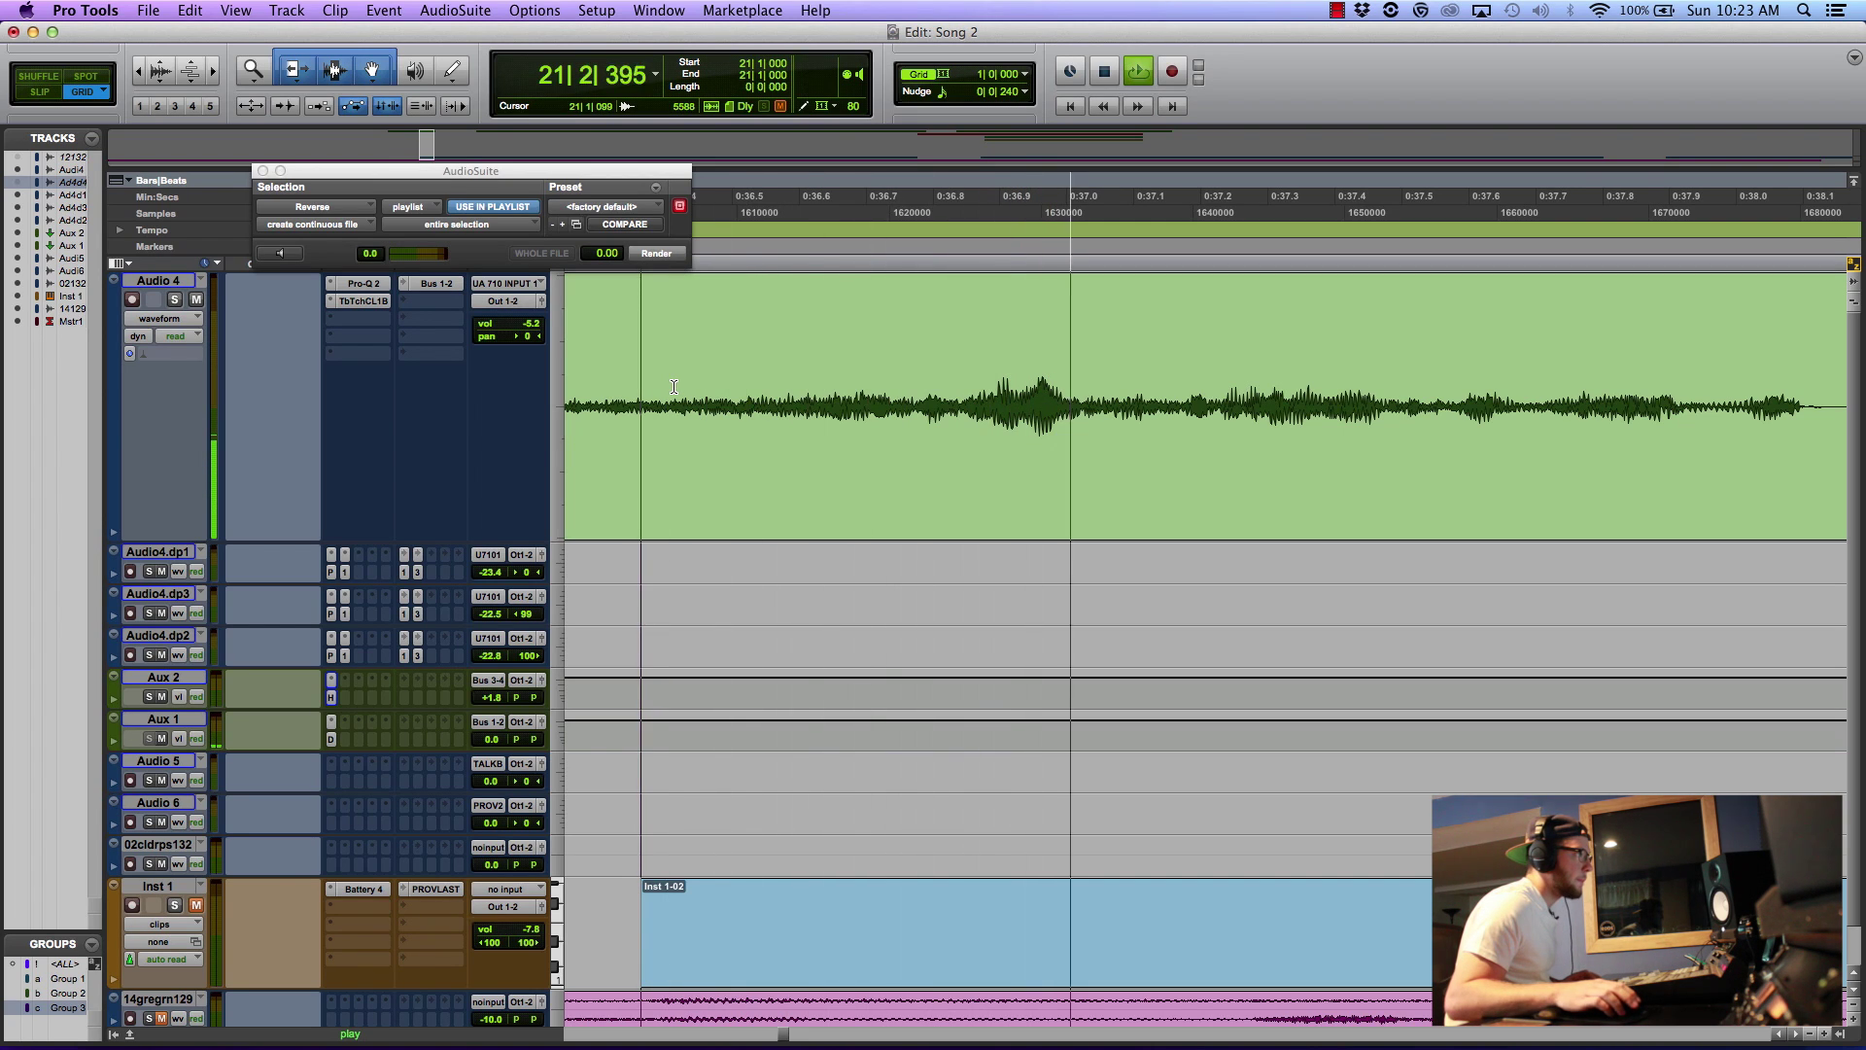
{"action": "key", "text": "space"}
- Split the reversed clip on Audio 4 at 21|2|162 and delete the part after the split
{"action": "left_click", "coordinate": [996, 395]}
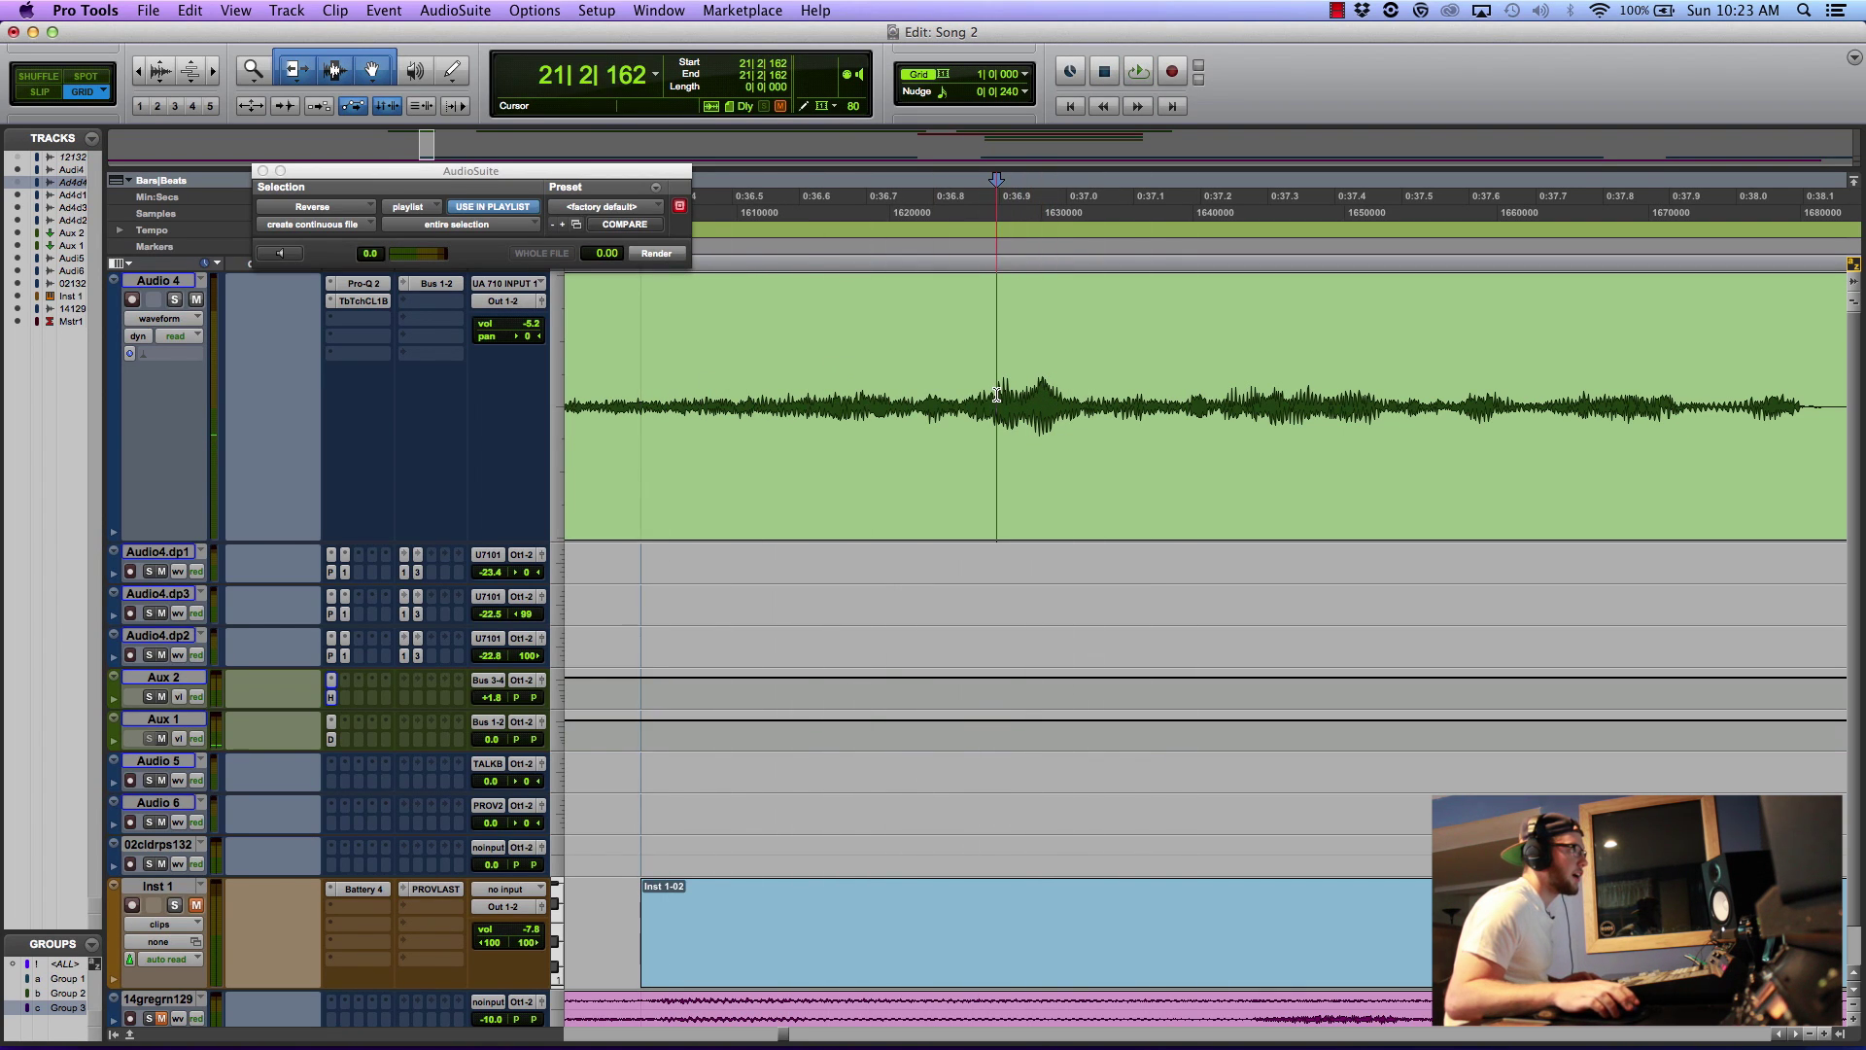
{"action": "key", "text": "space"}
{"action": "key", "text": "space"}
{"action": "key", "text": "b"}
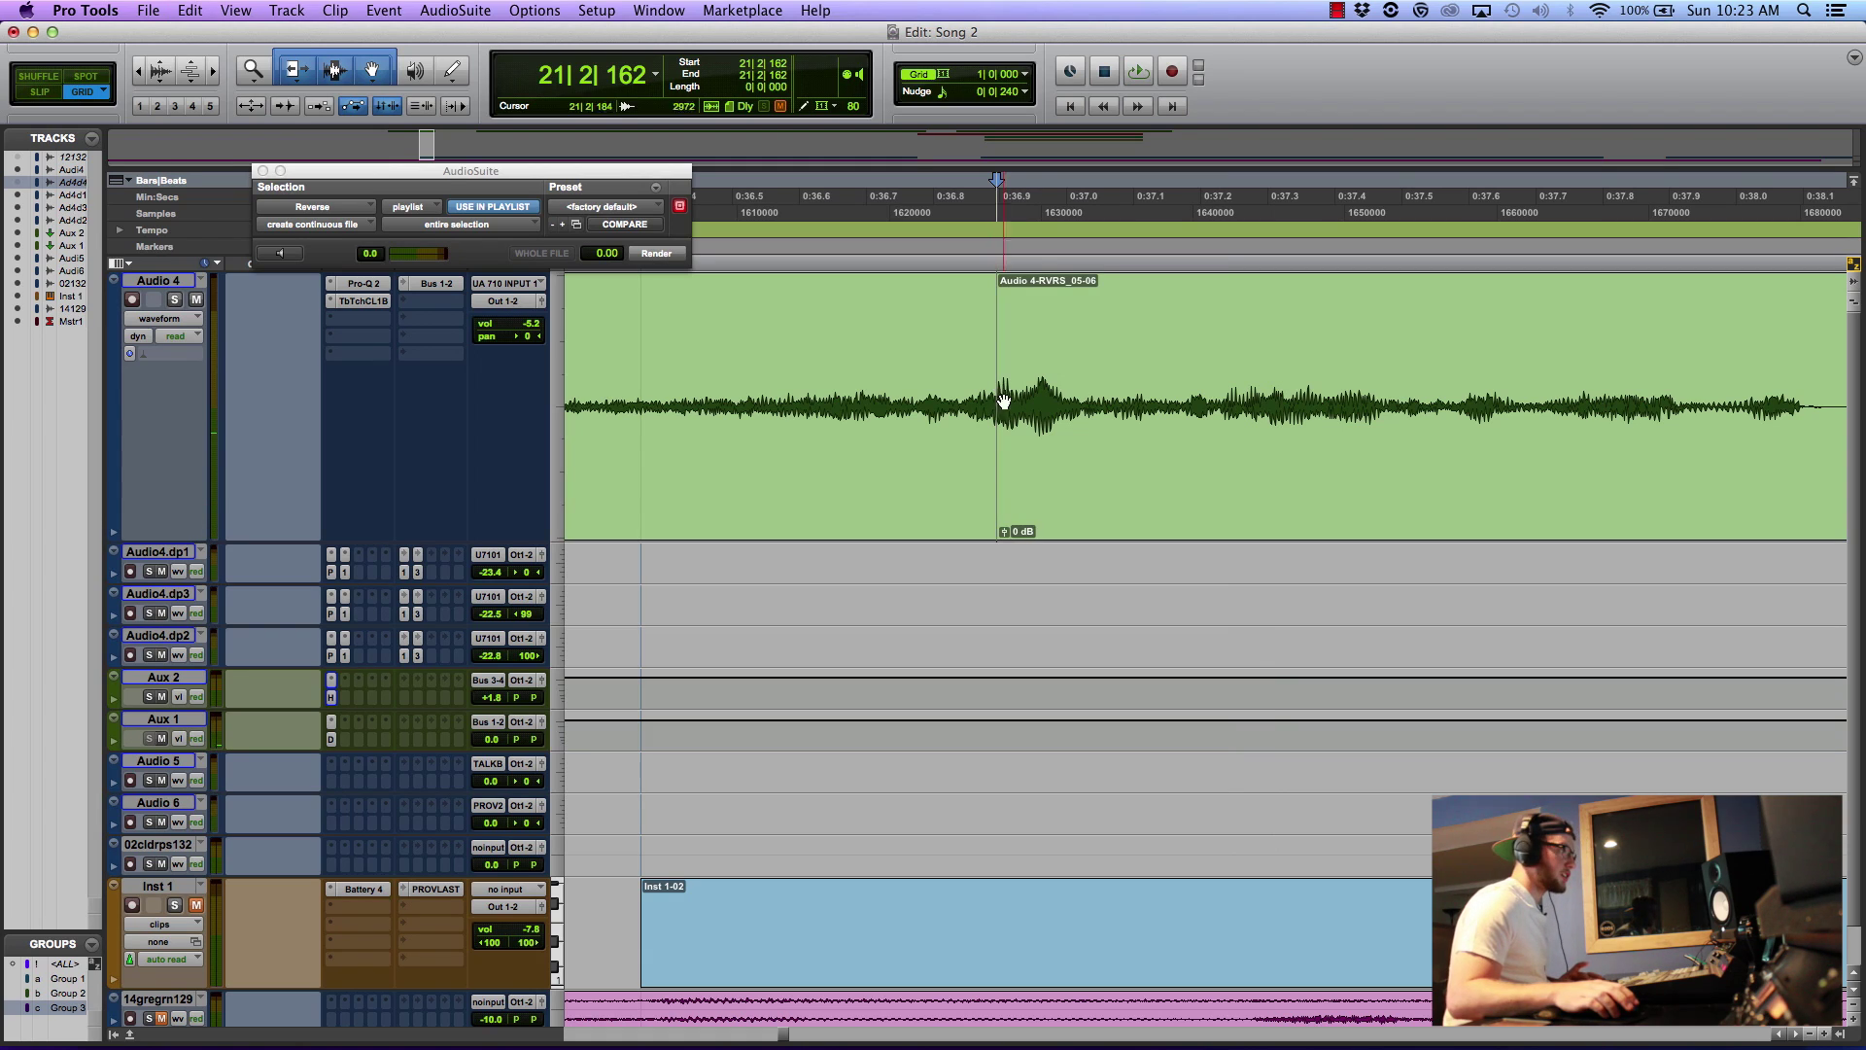
{"action": "left_click", "coordinate": [1091, 450]}
{"action": "key", "text": "Delete"}
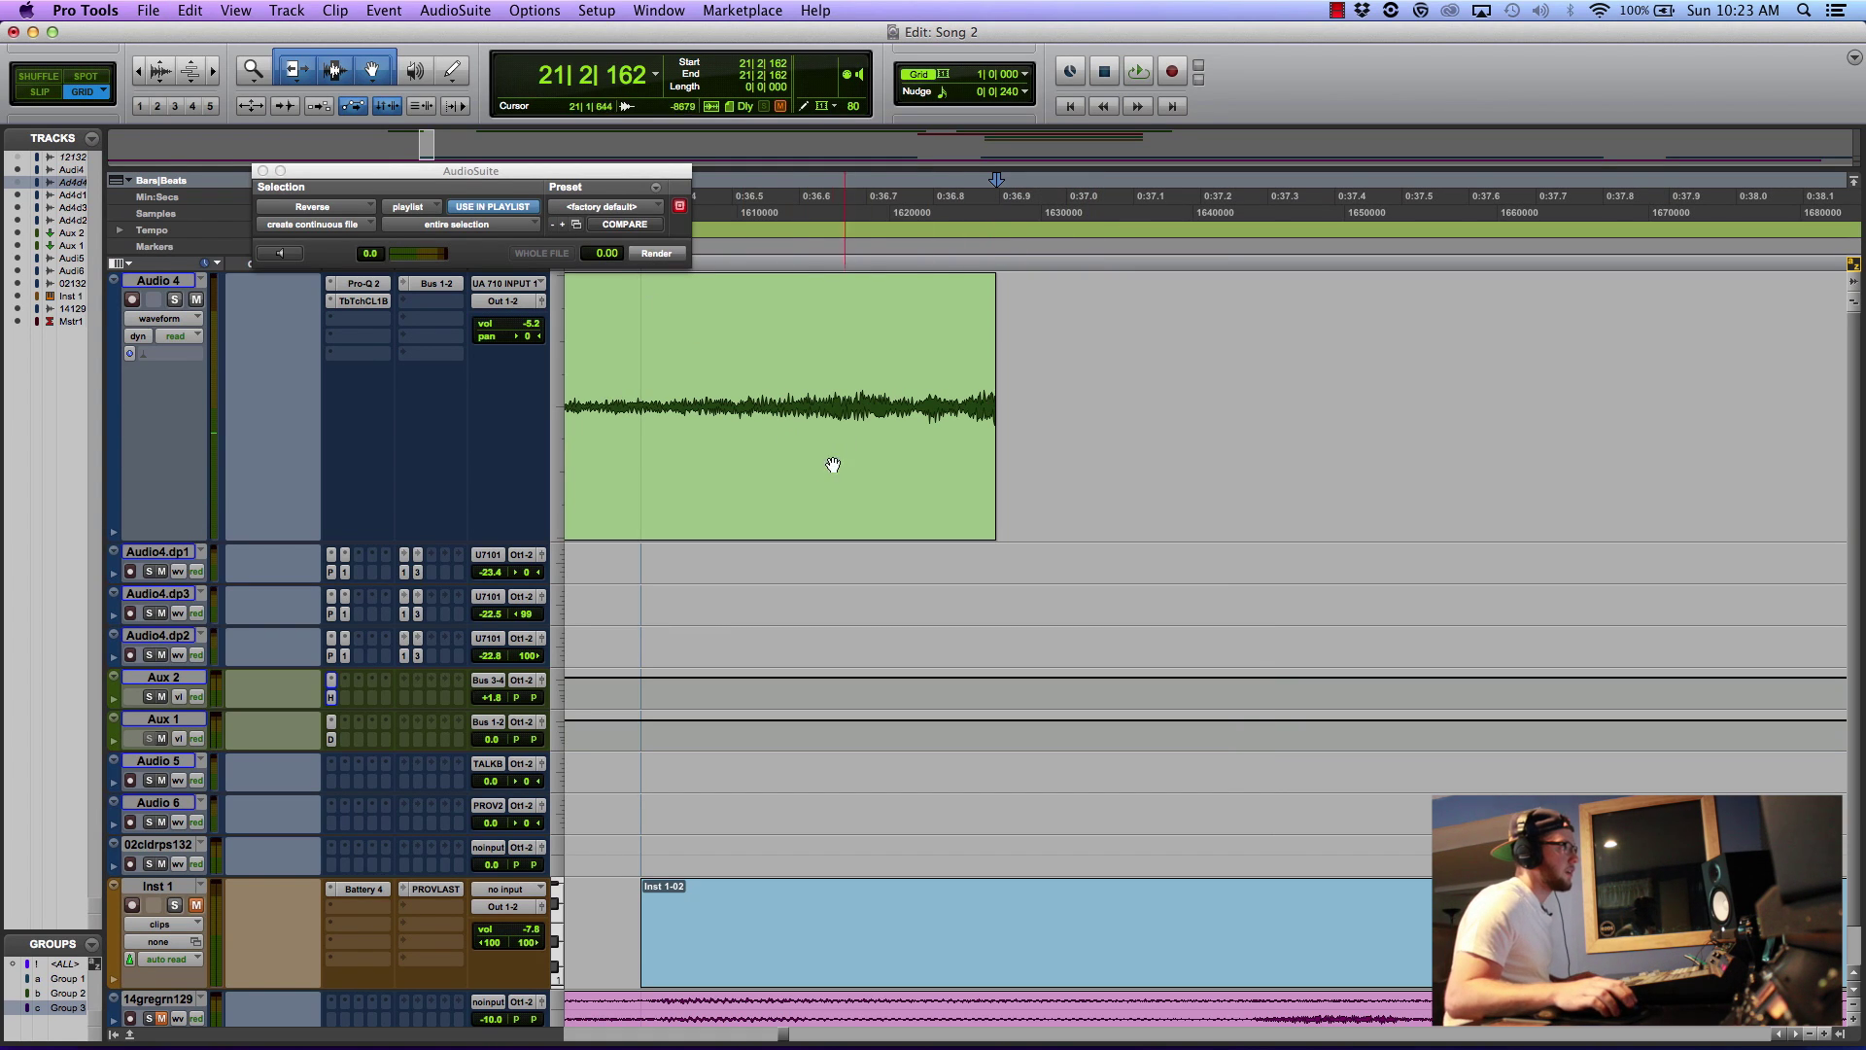
- Select the shortened reversed clip on Audio 4 and play it from 19|1|000
{"action": "left_click", "coordinate": [775, 503]}
{"action": "key", "text": "space"}
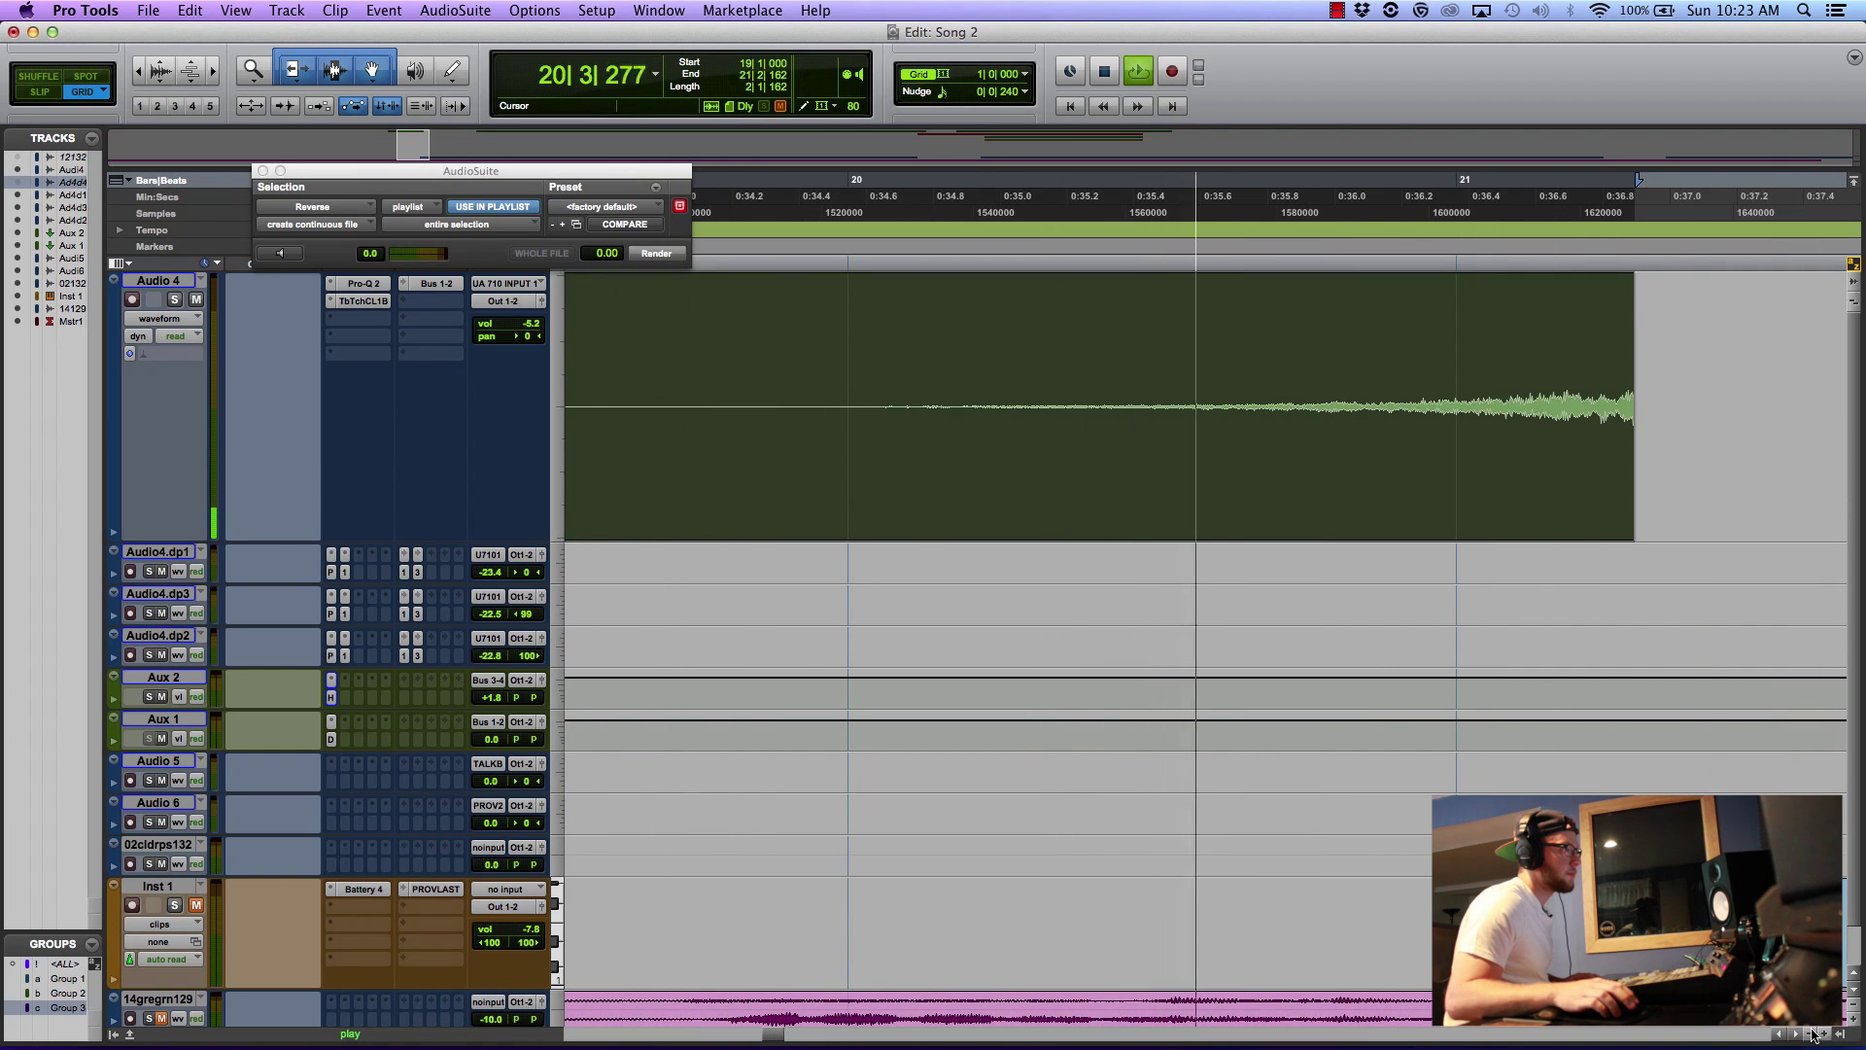
{"action": "key", "text": "space"}
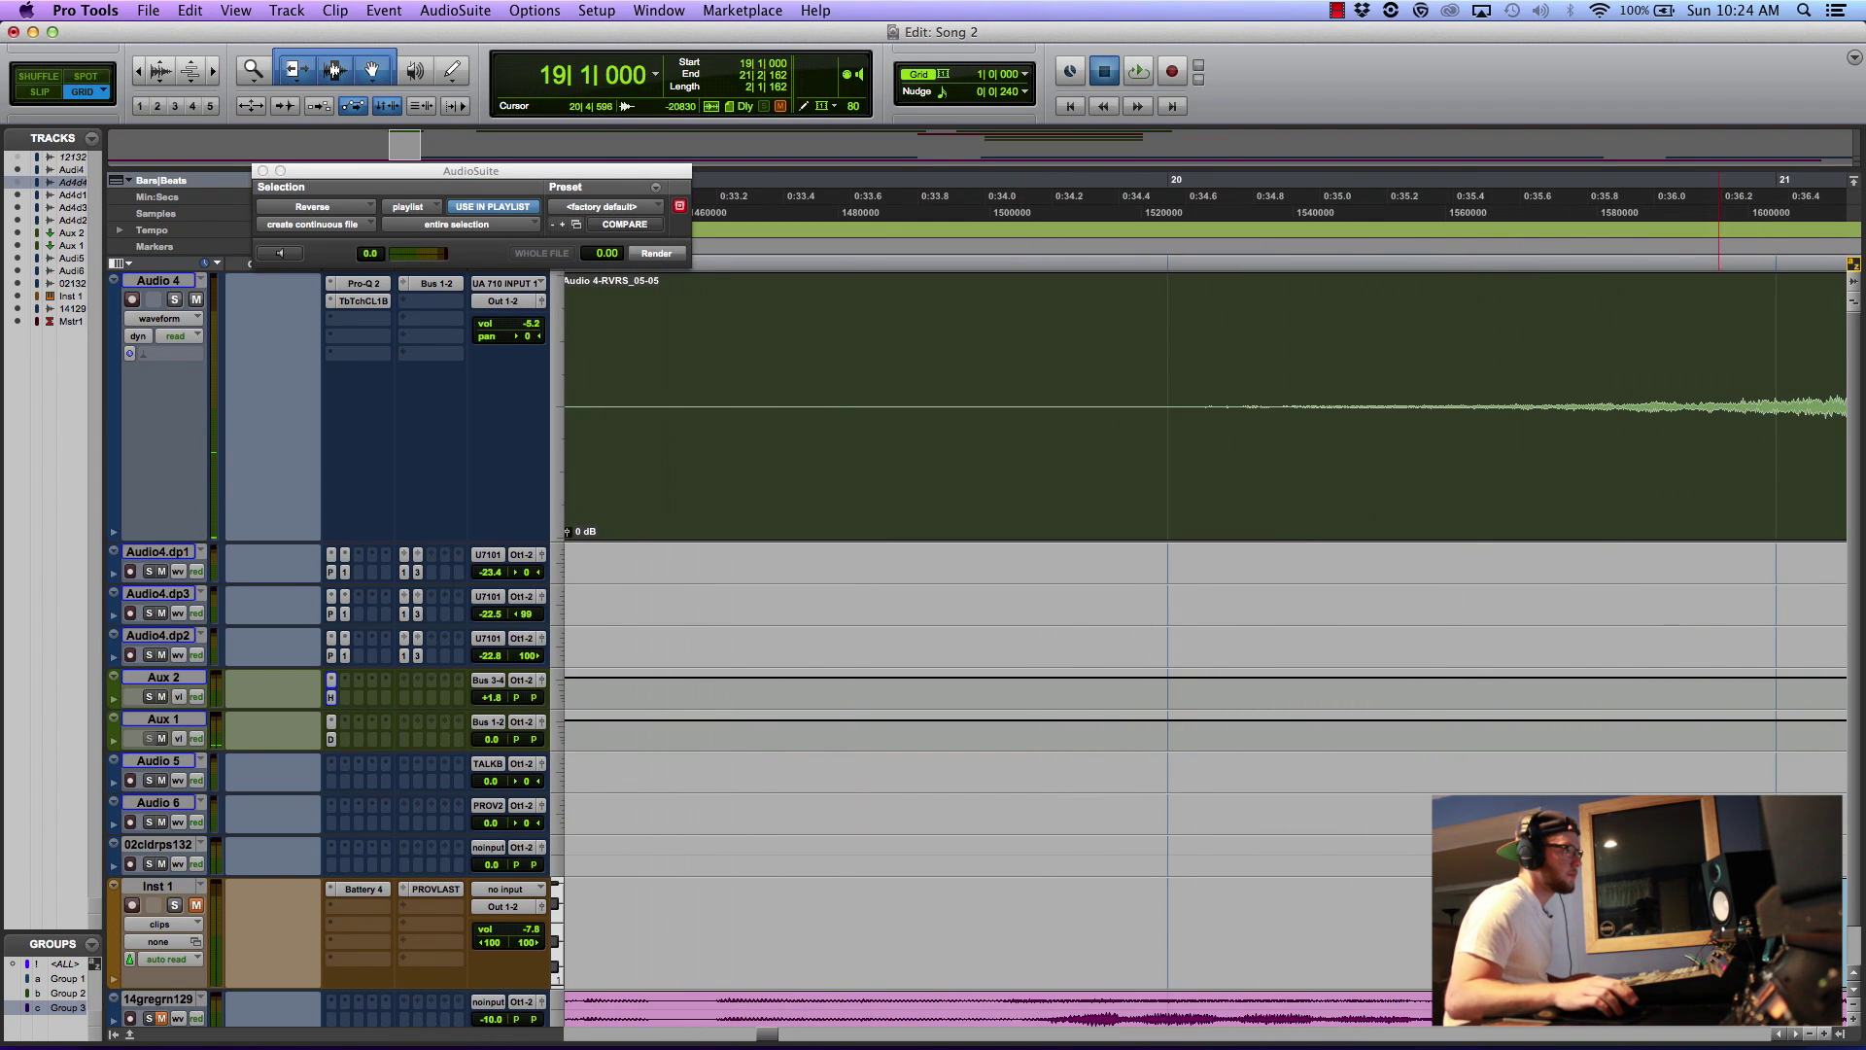
- Move the reversed clip along Audio 4 to 22|2|418 so that it leads directly into the vocal's opening phrase
{"action": "left_click", "coordinate": [1806, 1036]}
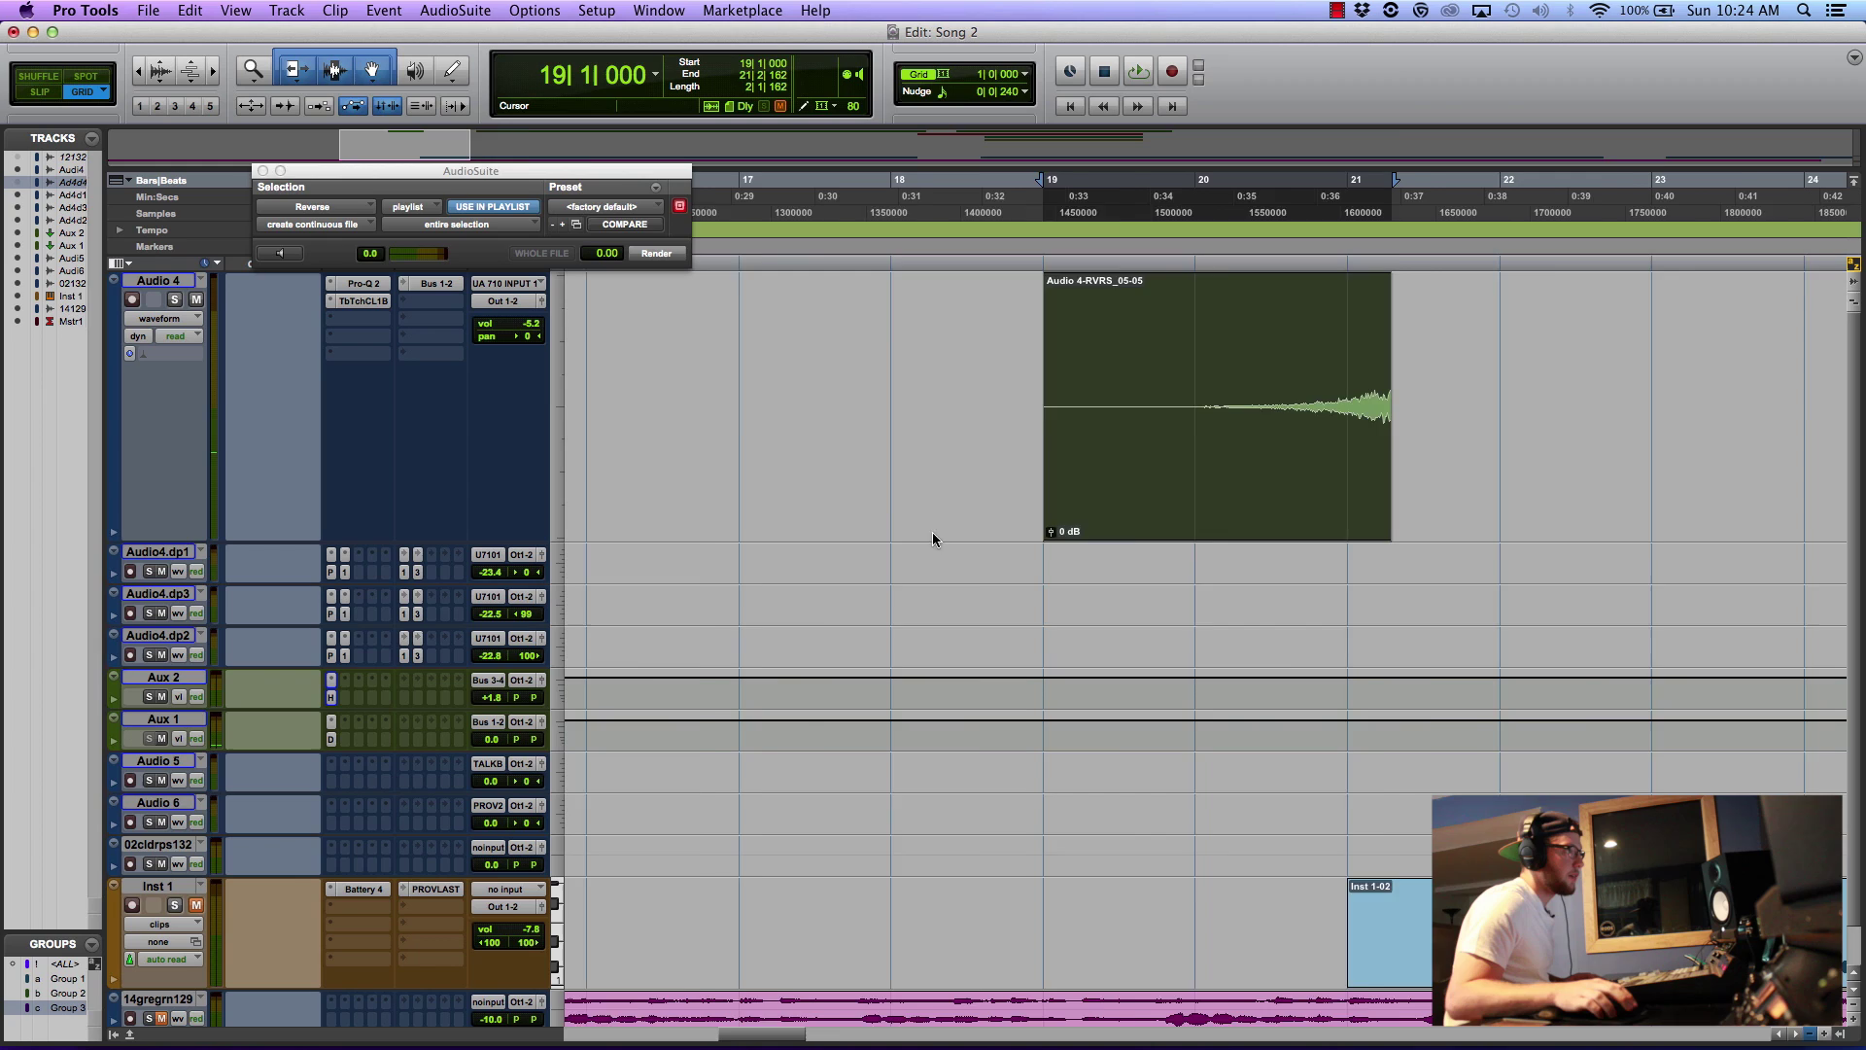
{"action": "key", "text": "super+bracketleft"}
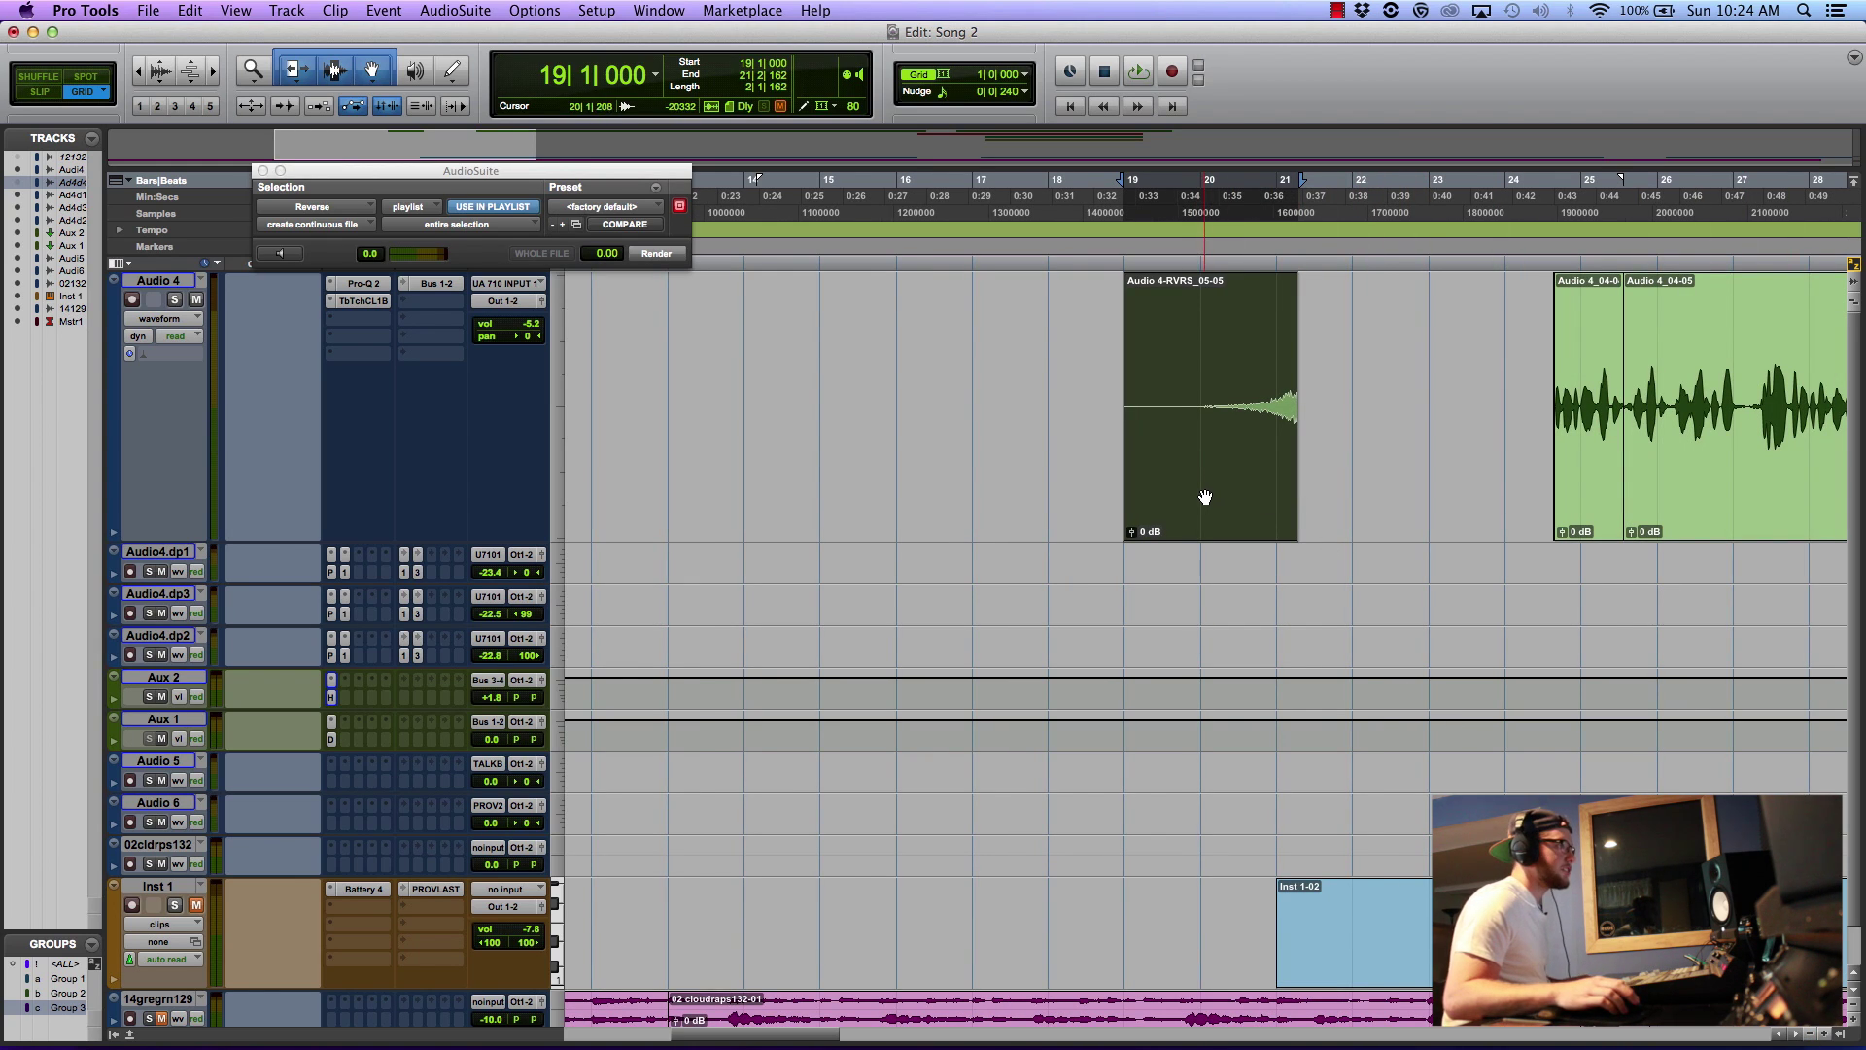
{"action": "left_click_drag", "start_coordinate": [1205, 498], "coordinate": [1460, 483]}
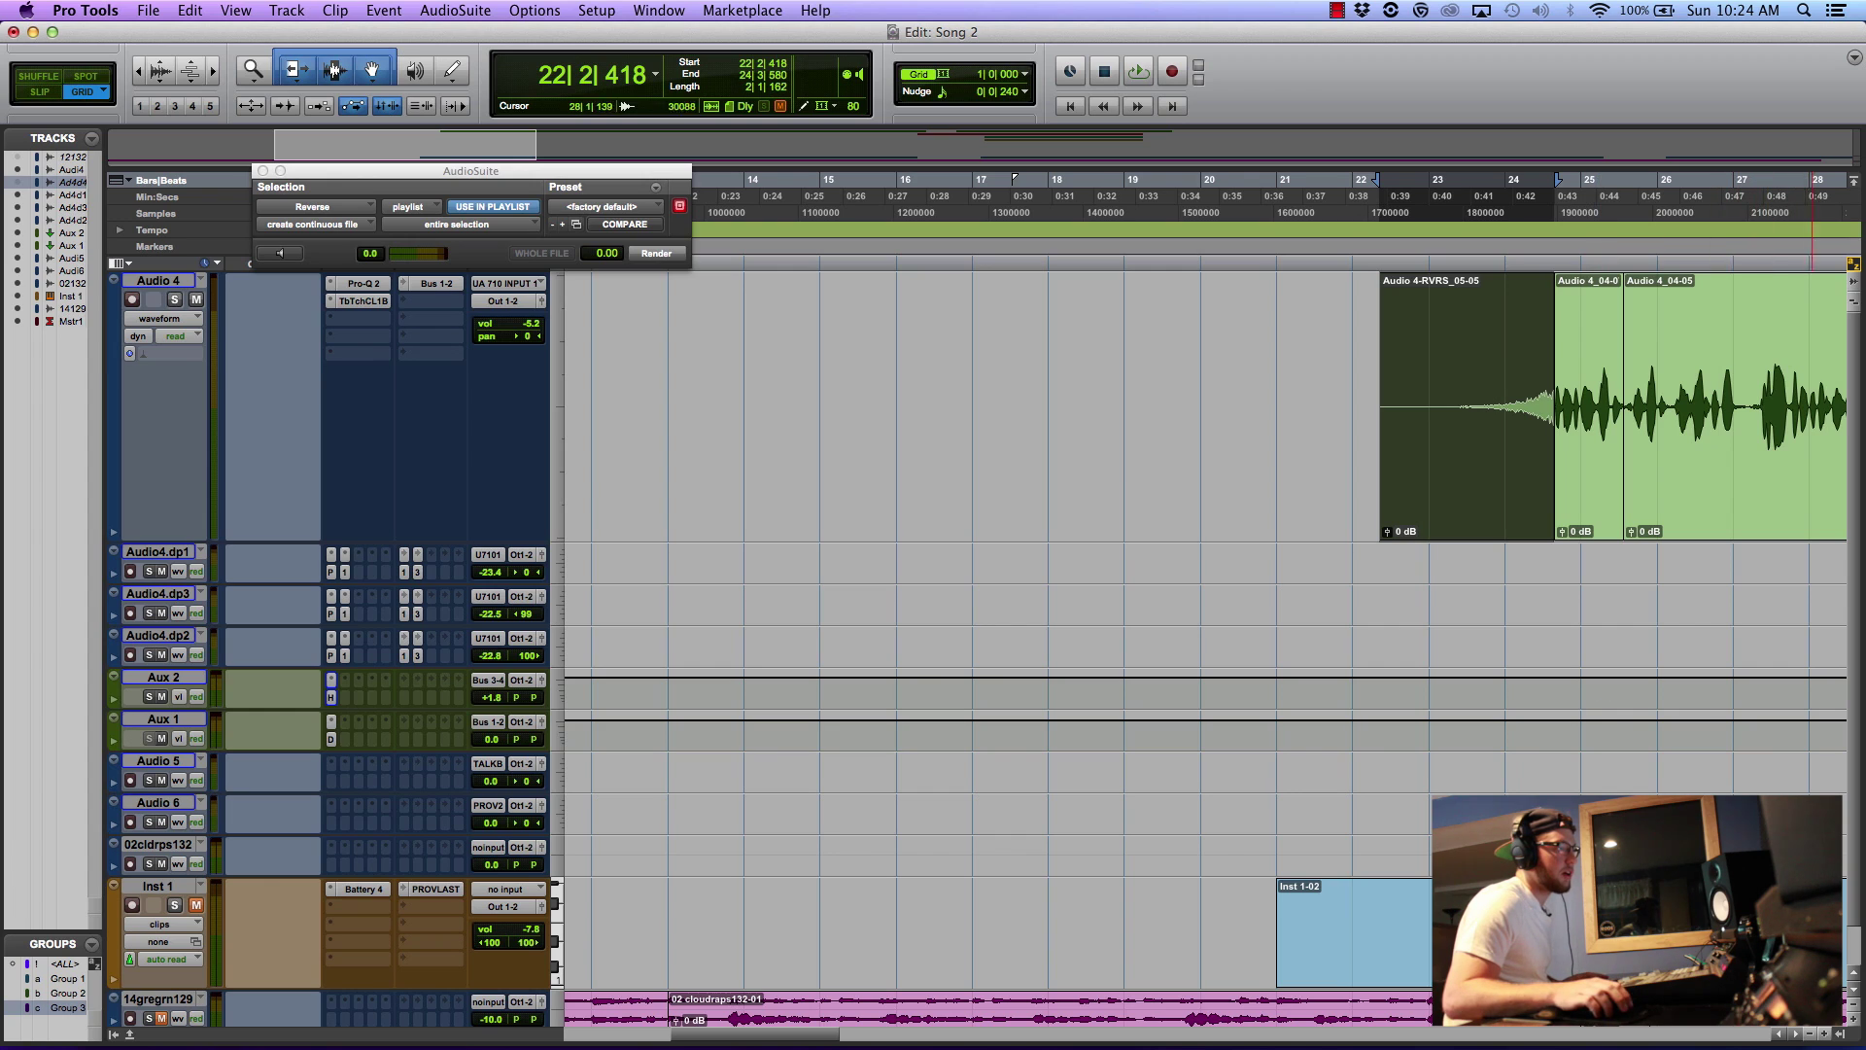
- Fine-tune the reversed clip's position by shifting it slightly later to start at 22|2|527, against the vocal's first word
{"action": "left_click", "coordinate": [1825, 1034]}
{"action": "left_click", "coordinate": [1824, 1034]}
{"action": "left_click", "coordinate": [1824, 1034]}
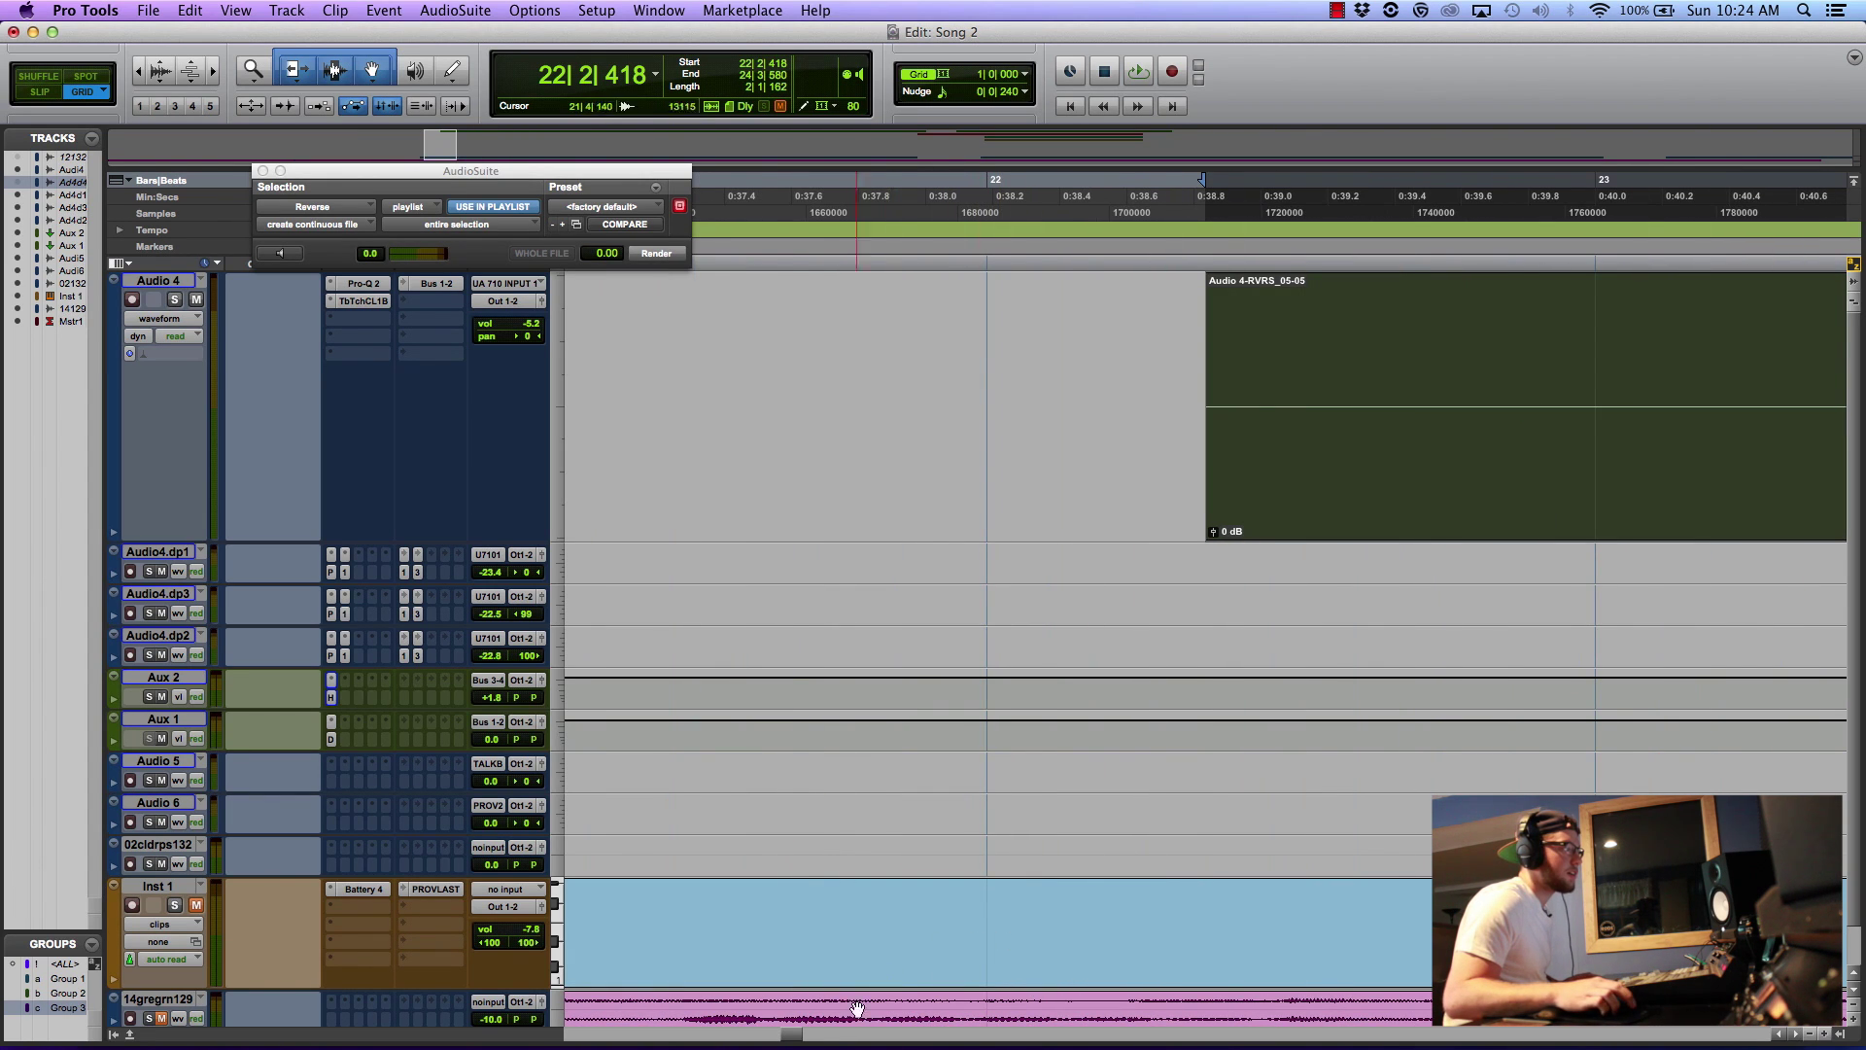
{"action": "left_click_drag", "start_coordinate": [792, 1034], "coordinate": [818, 1034]}
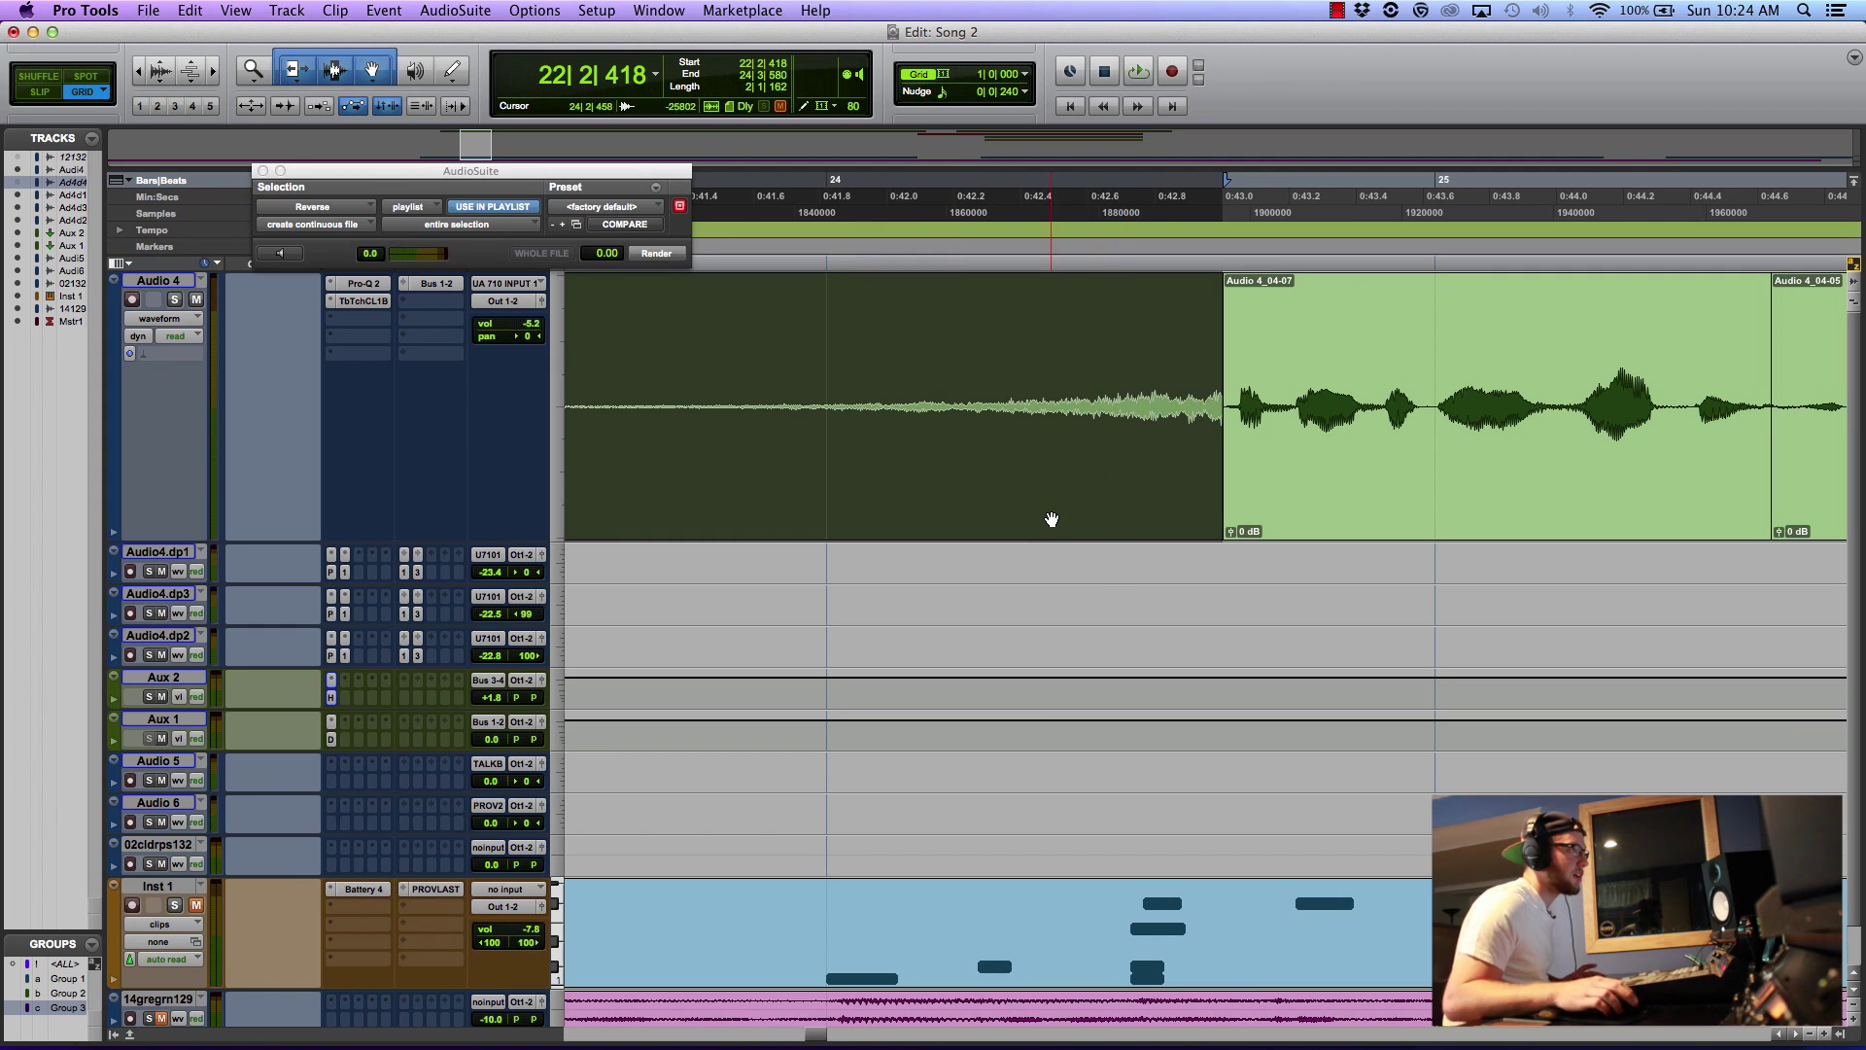
{"action": "left_click_drag", "start_coordinate": [1057, 506], "coordinate": [1073, 505]}
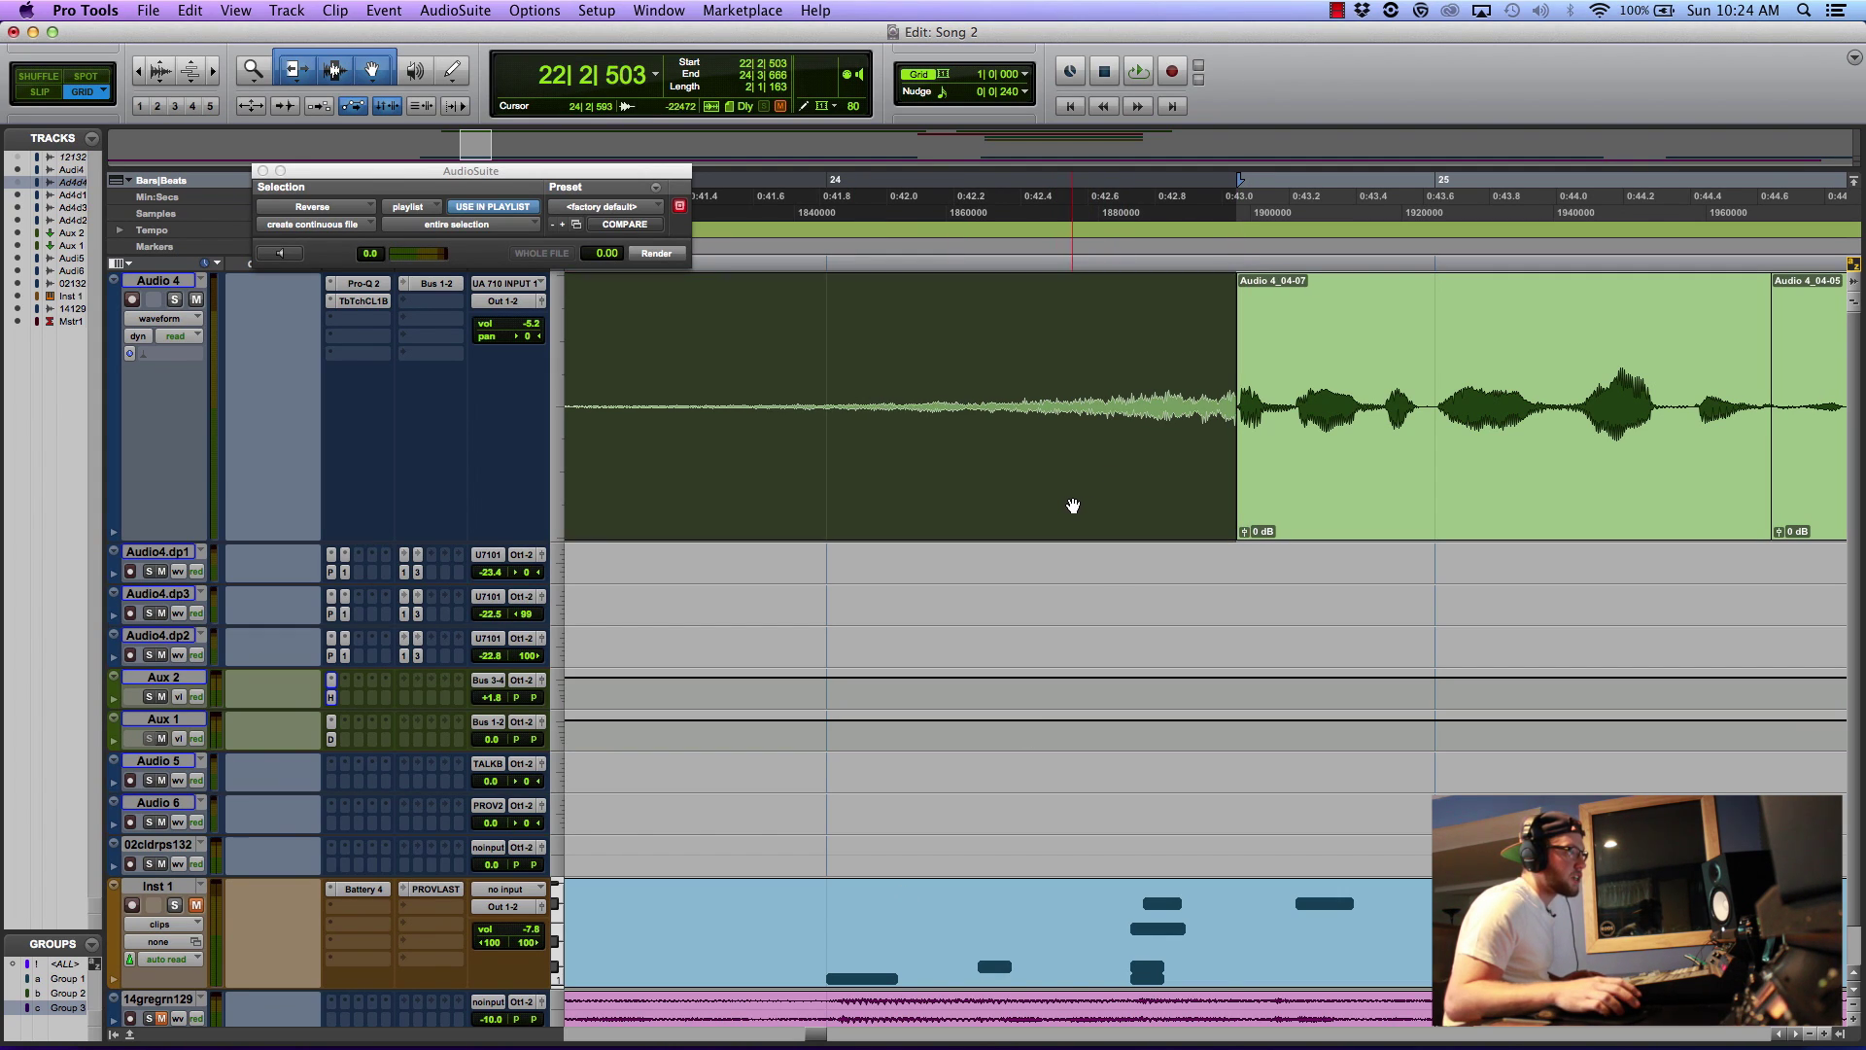
{"action": "left_click", "coordinate": [1828, 1034]}
{"action": "left_click", "coordinate": [1828, 1033]}
{"action": "left_click", "coordinate": [1828, 1033]}
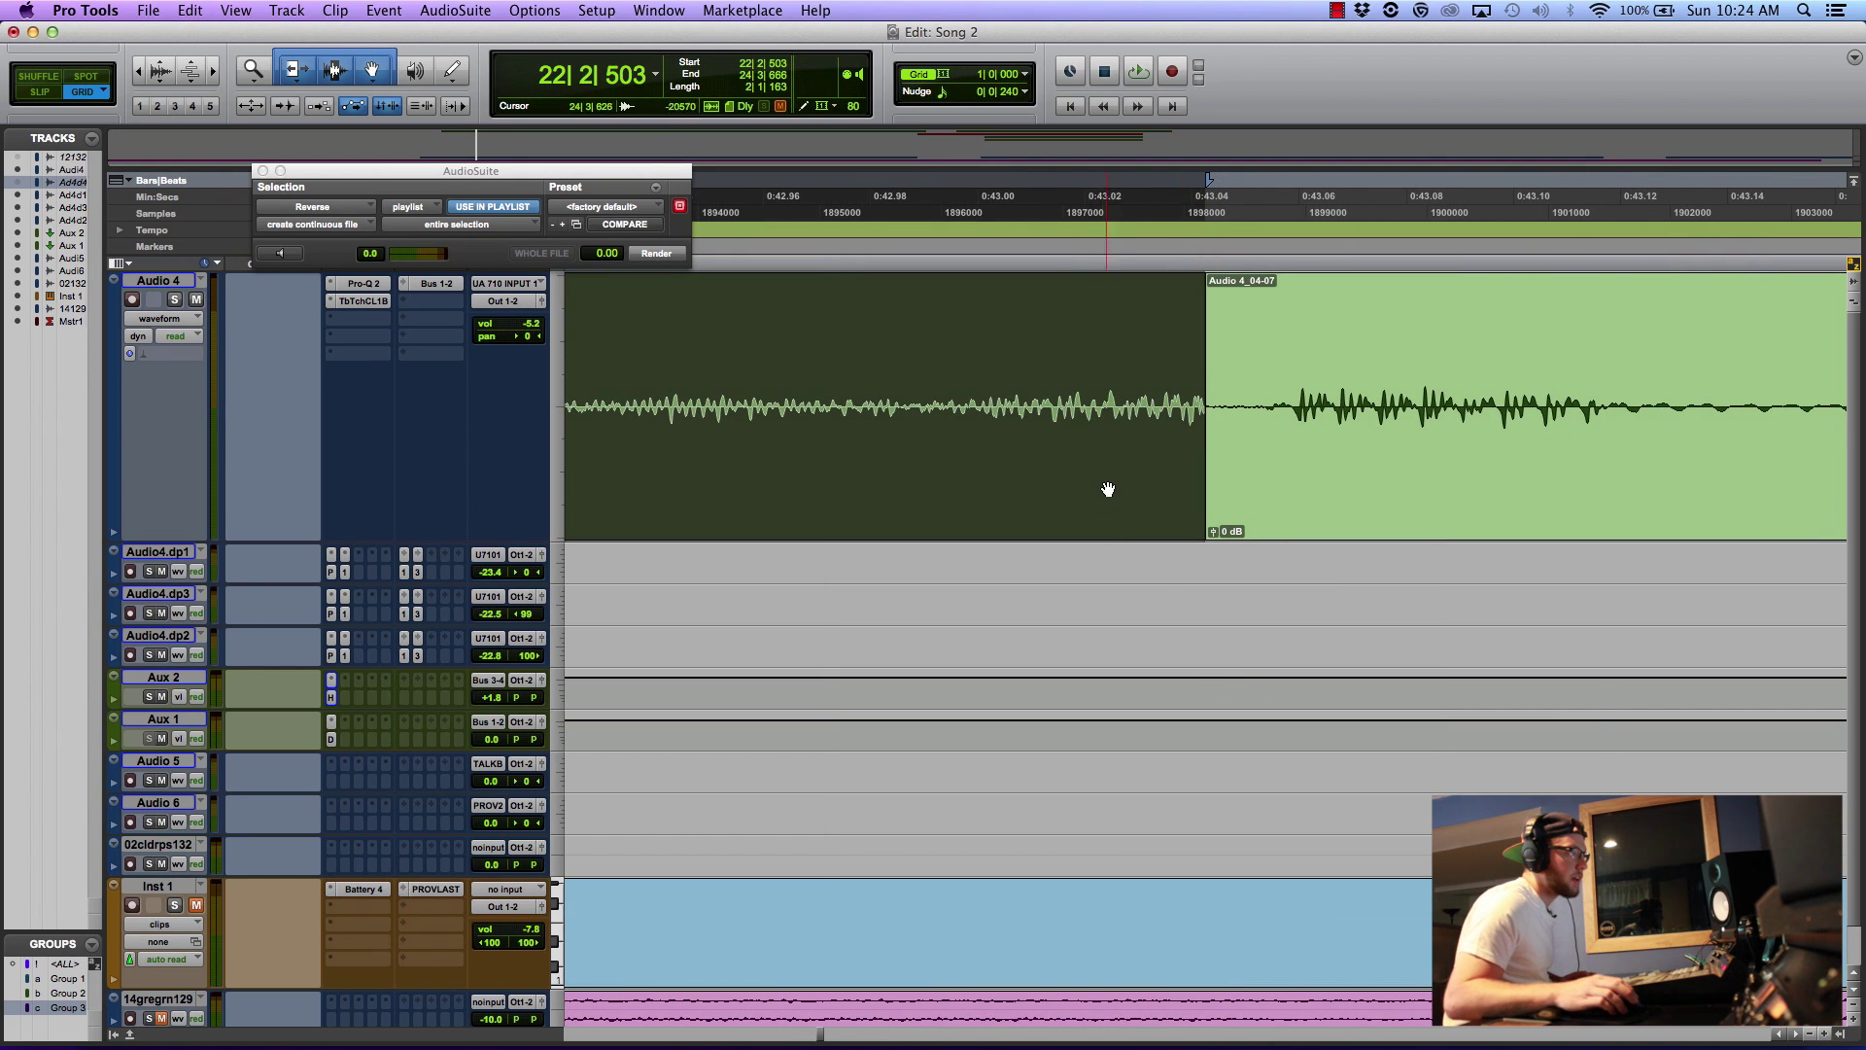
{"action": "left_click_drag", "start_coordinate": [1108, 489], "coordinate": [1158, 503]}
- Crossfade the reversed clip into the vocal clip over the range 24|3|640 to 24|3|726
{"action": "left_click_drag", "start_coordinate": [1144, 392], "coordinate": [1357, 396]}
{"action": "key", "text": "super+f"}
{"action": "key", "text": "Return"}
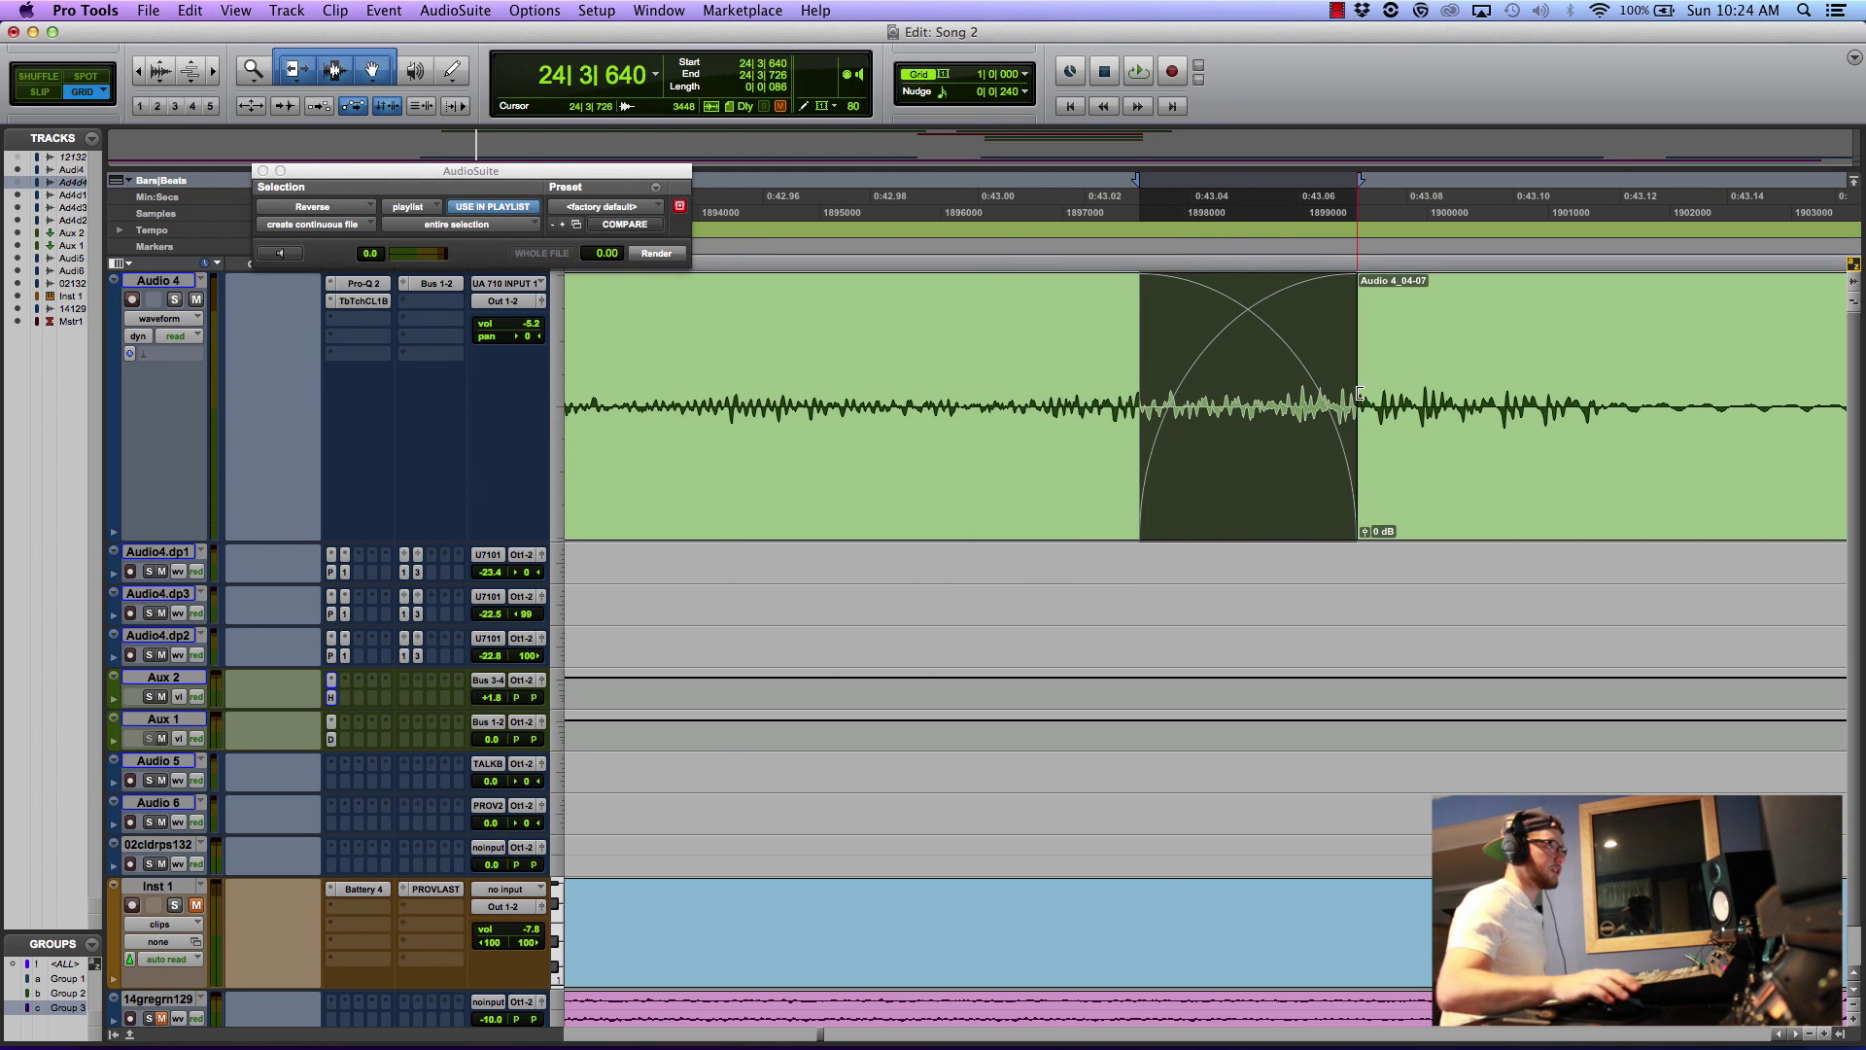
- Try moving the reversed clip down to the Audio4.dp1 track and undo the move
{"action": "key", "text": "r"}
{"action": "key", "text": "r"}
{"action": "key", "text": "r"}
{"action": "key", "text": "r"}
{"action": "key", "text": "r"}
{"action": "key", "text": "r"}
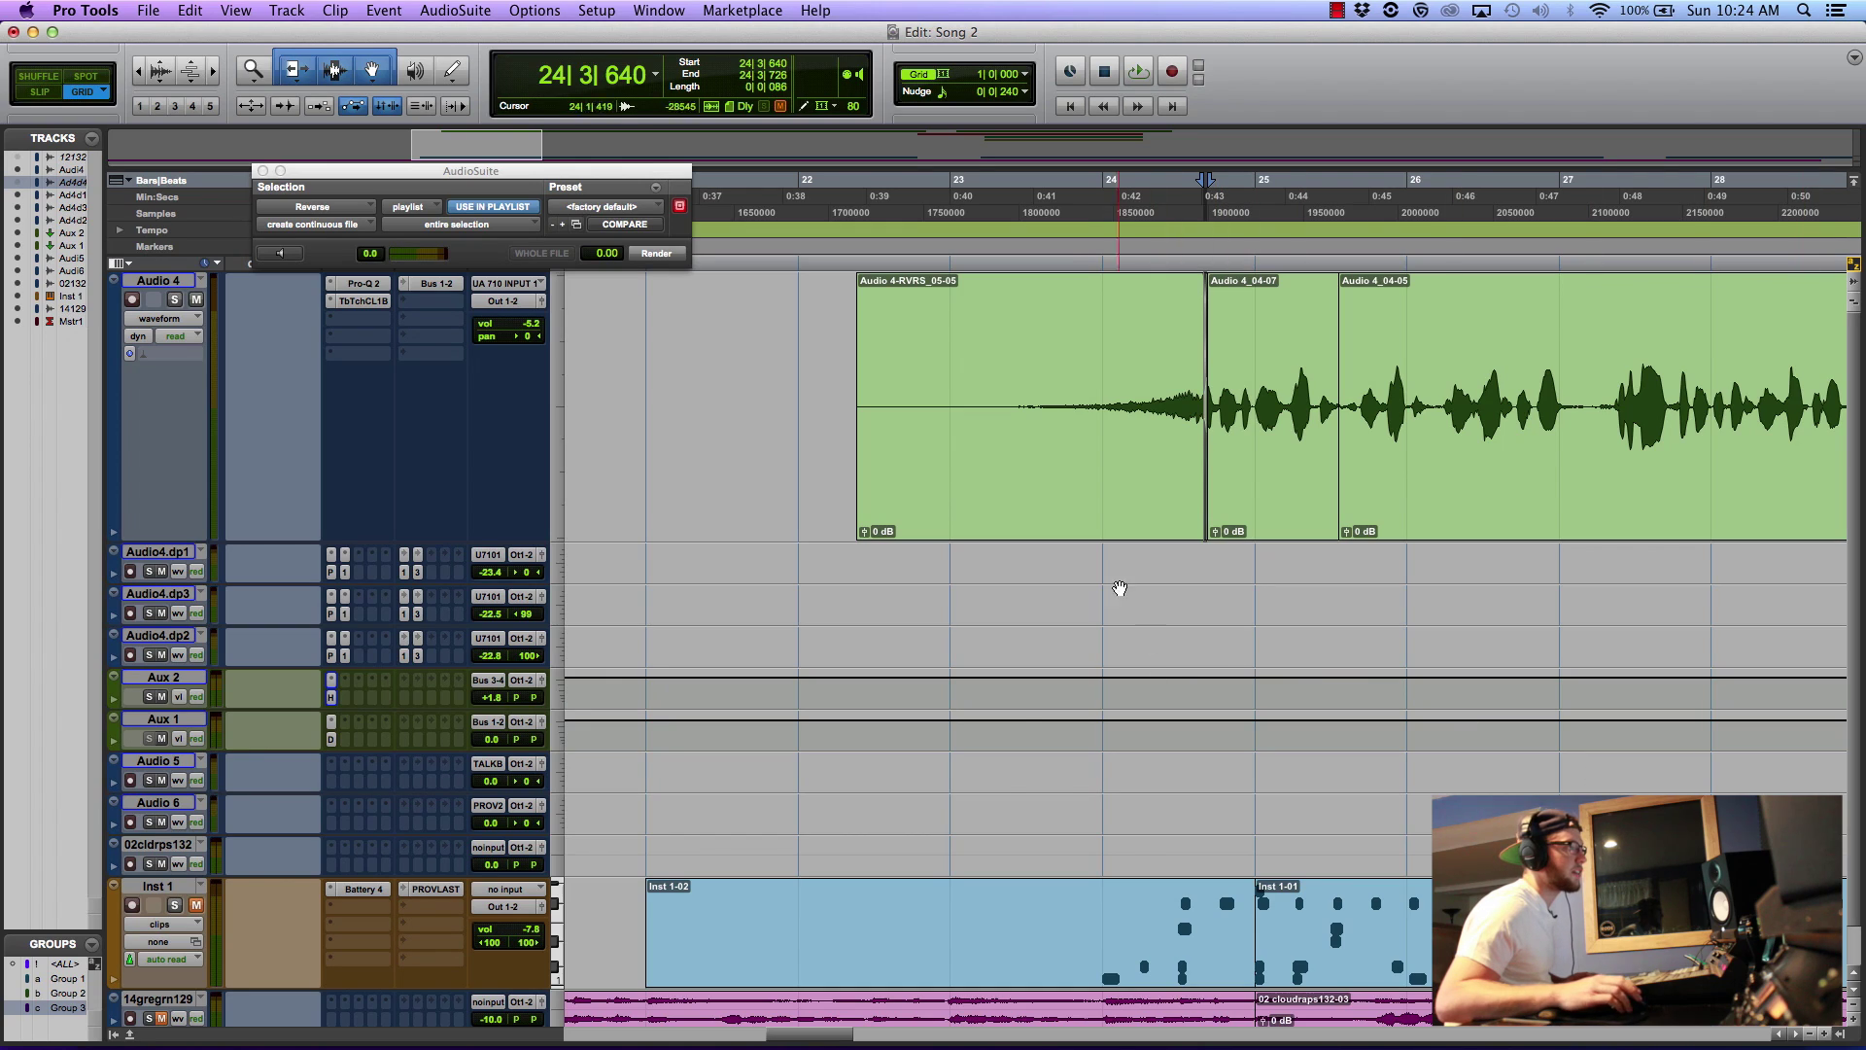
{"action": "left_click_drag", "start_coordinate": [1062, 514], "coordinate": [1058, 572]}
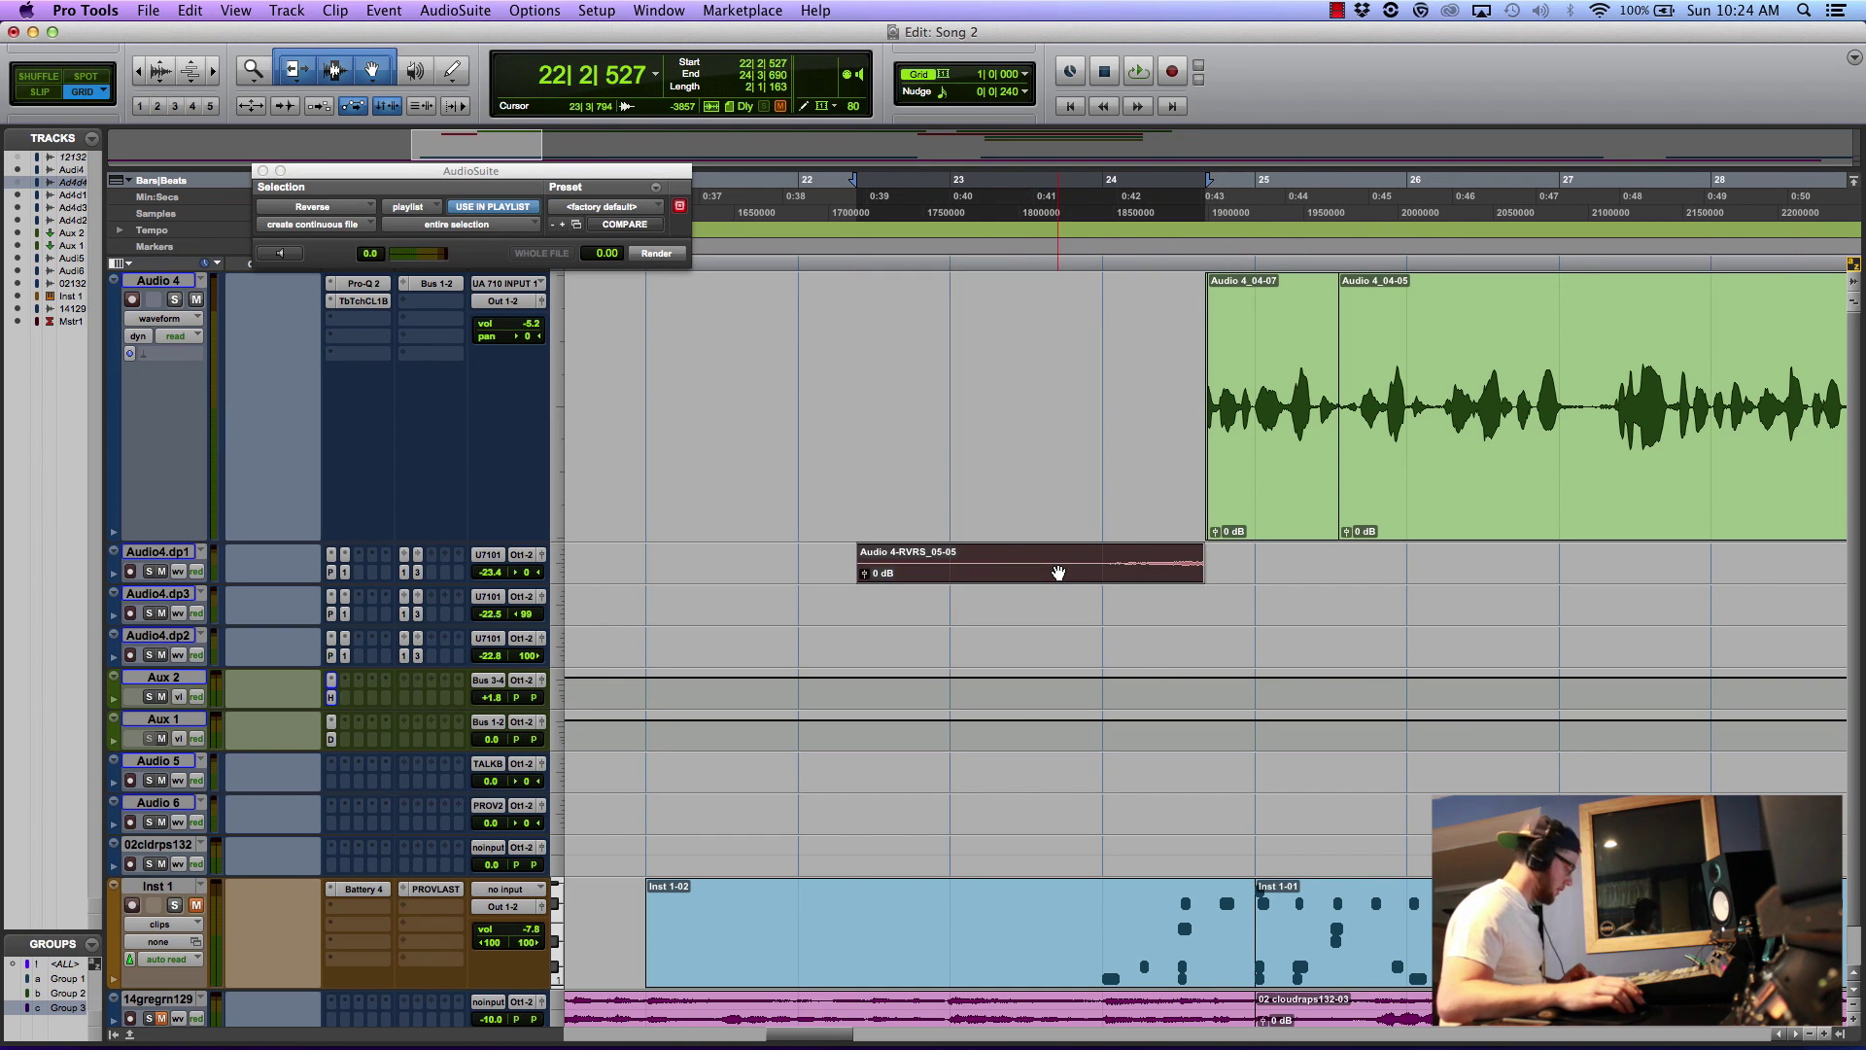
{"action": "key", "text": "super+z"}
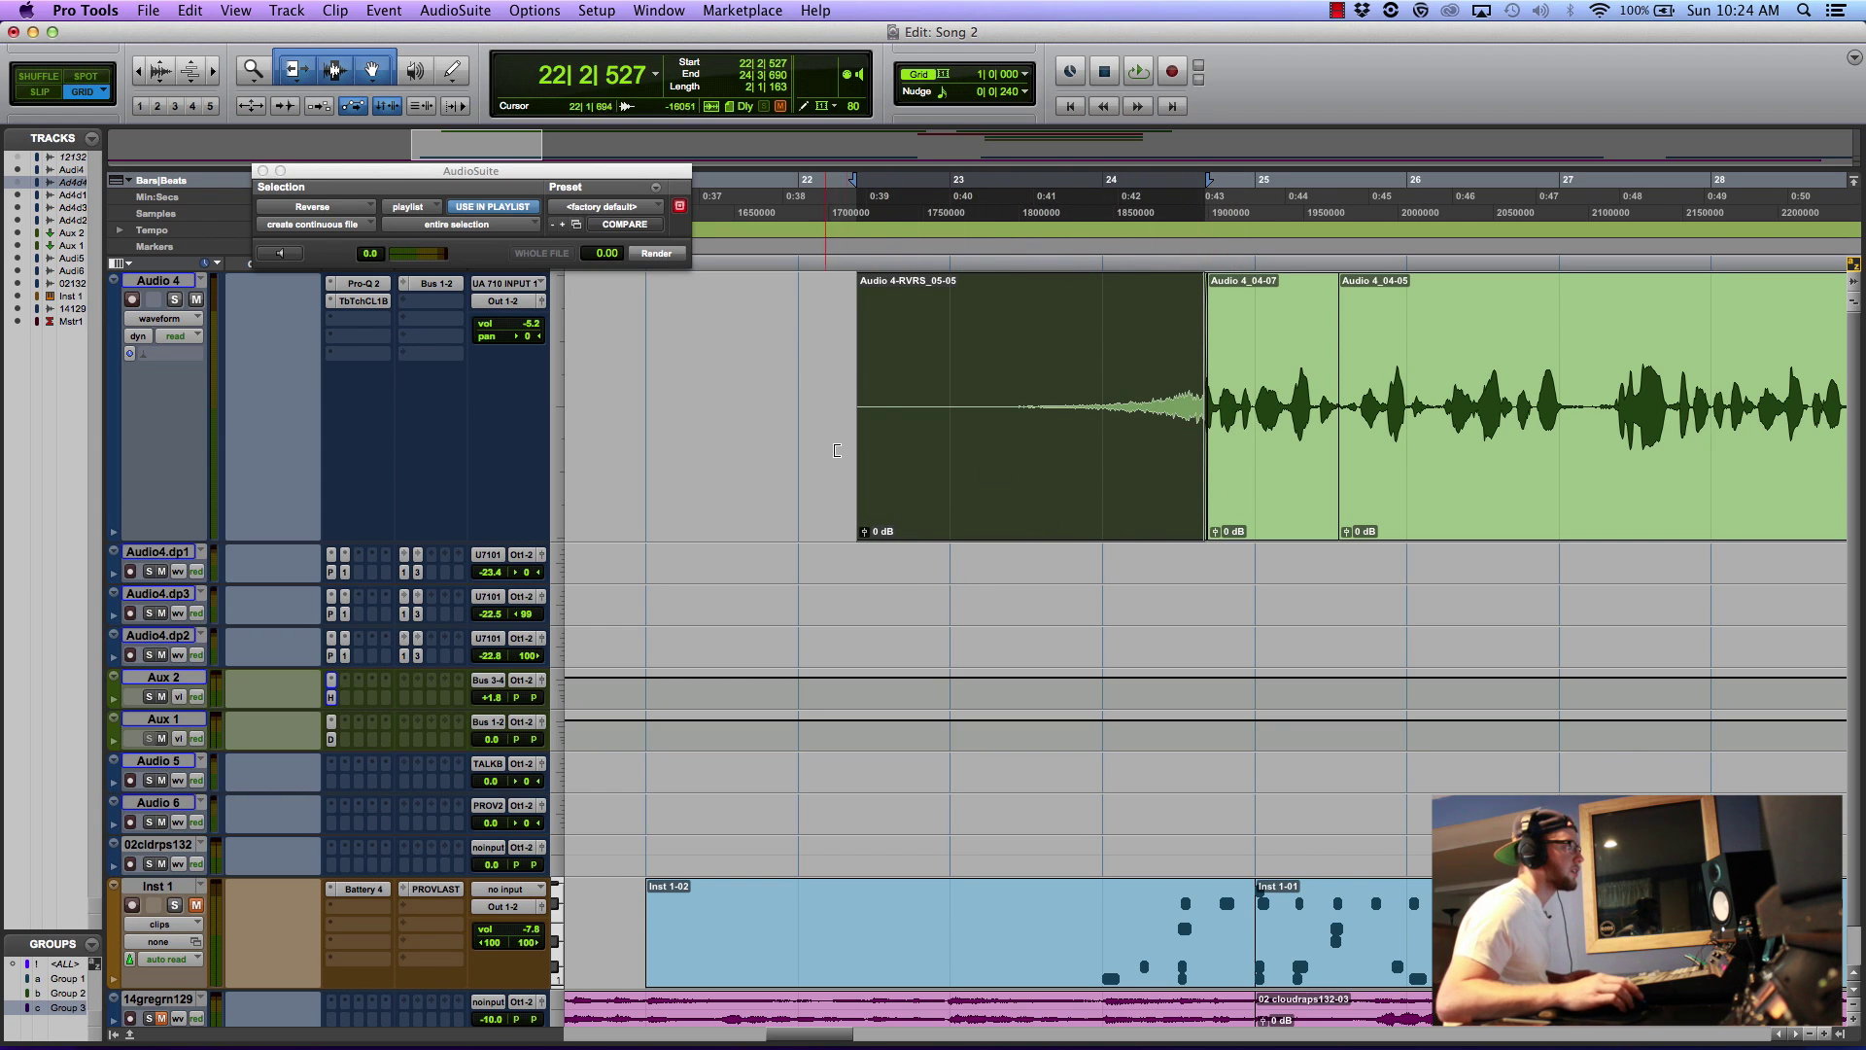
- Trim the beginning of the reversed clip on Audio 4 to about bar 23
{"action": "left_click", "coordinate": [713, 194]}
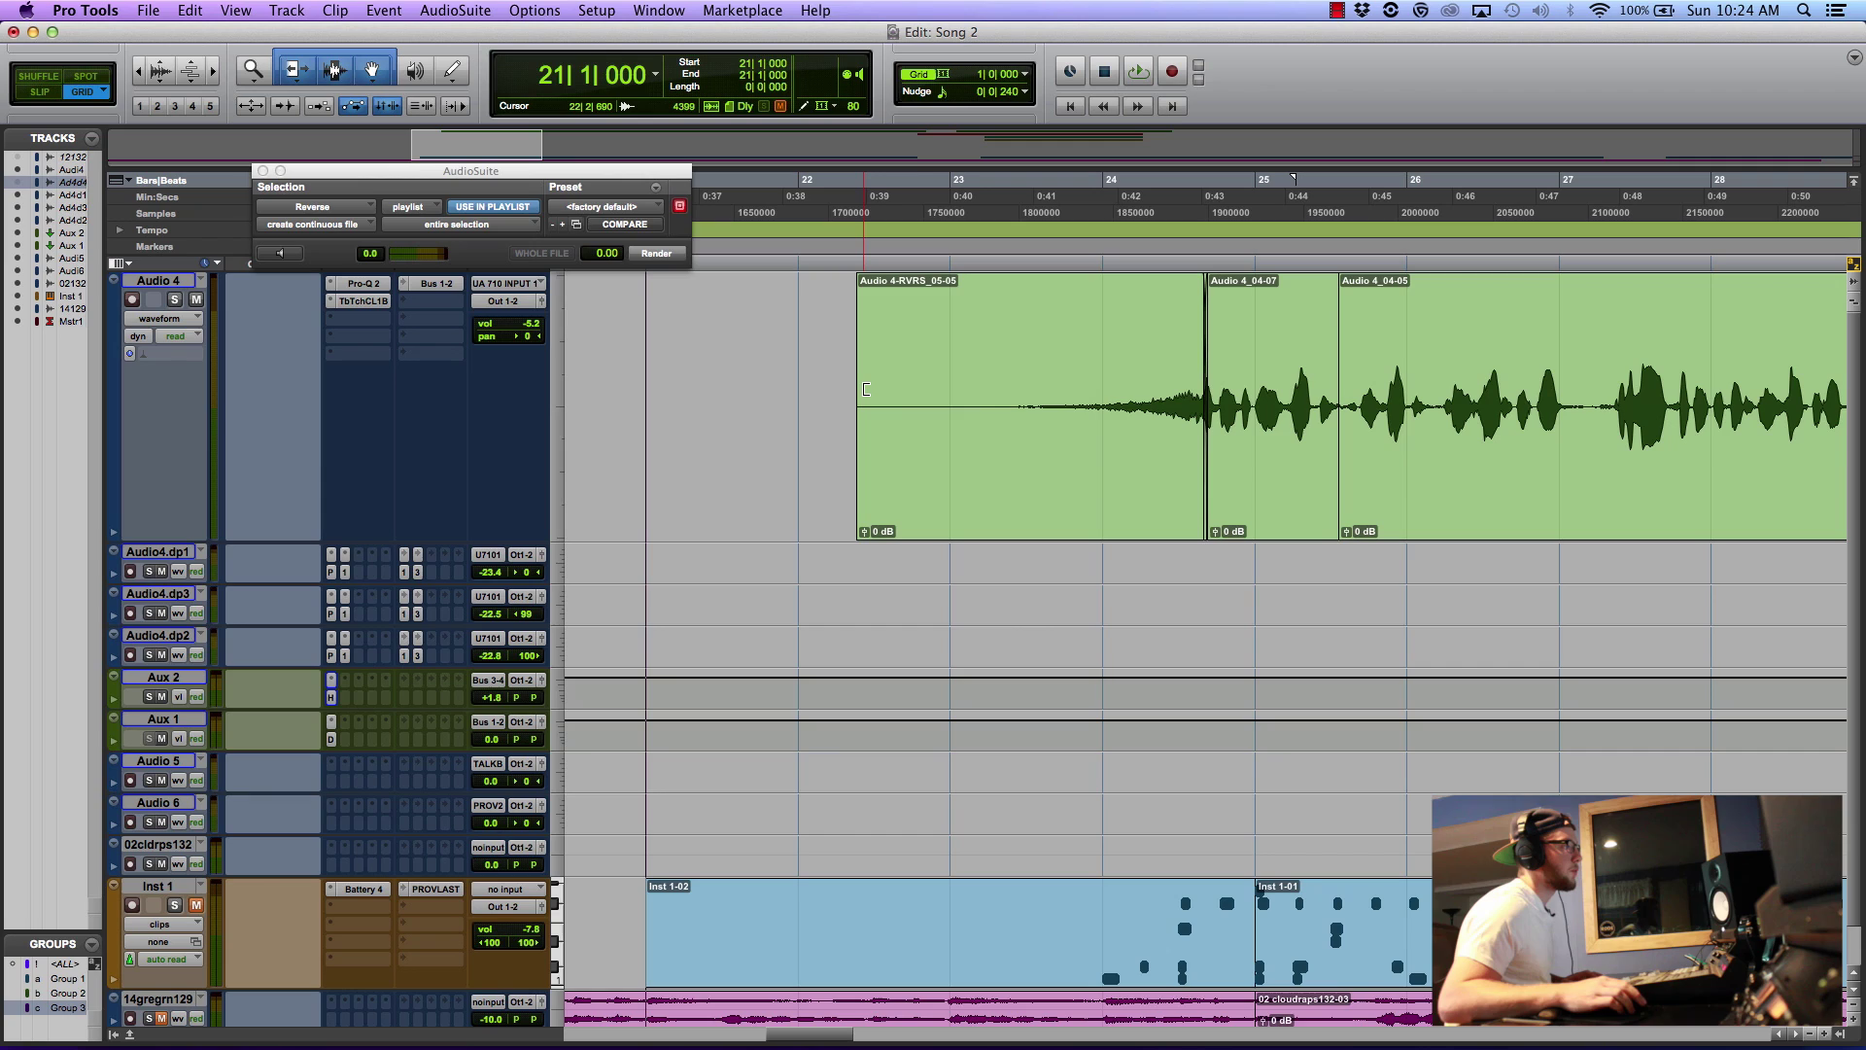
{"action": "left_click", "coordinate": [923, 384]}
{"action": "key", "text": "shift+Tab"}
{"action": "left_click", "coordinate": [950, 383], "text": "shift"}
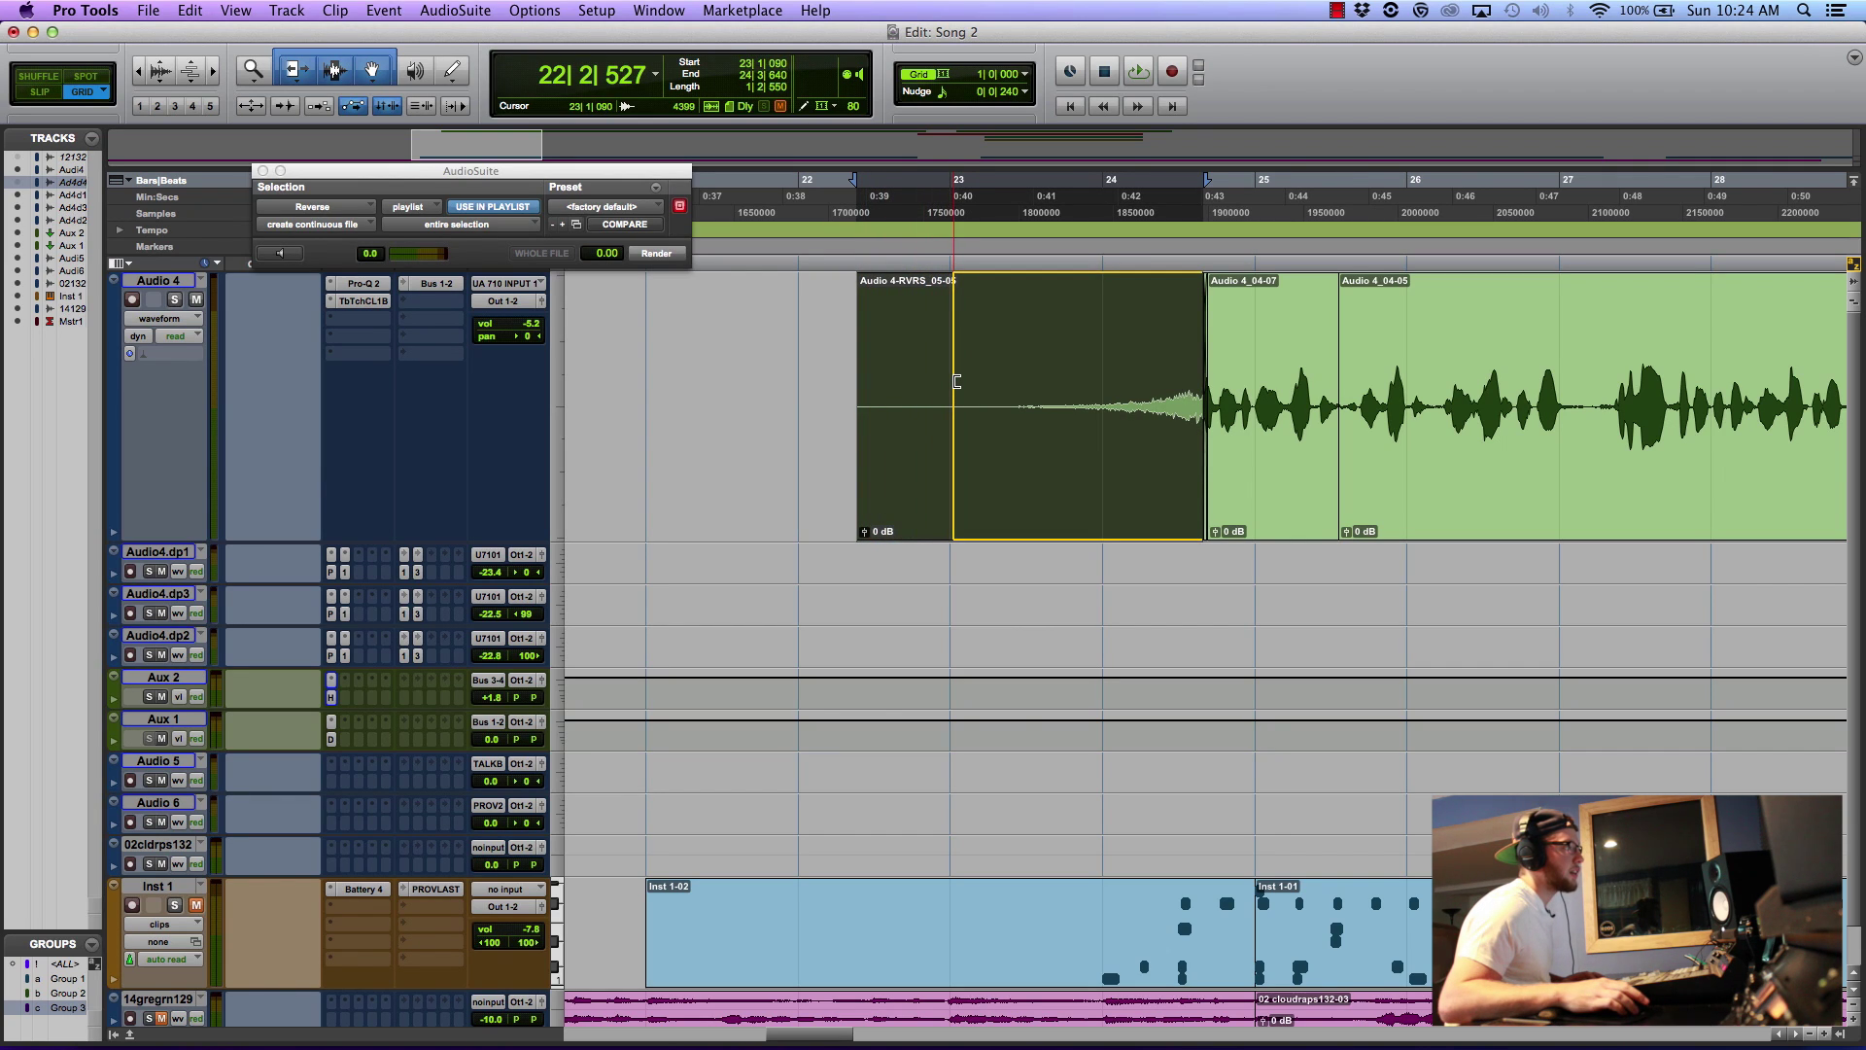
{"action": "key", "text": "super+t"}
- Add an Equal Power, Standard-shape fade-in from the start of the reversed clip to 24|1|051
{"action": "mouse_move", "coordinate": [876, 384]}
{"action": "left_mouse_down"}
{"action": "mouse_move", "coordinate": [1103, 389]}
{"action": "mouse_move", "coordinate": [1128, 457]}
{"action": "left_mouse_up"}
{"action": "key", "text": "super+f"}
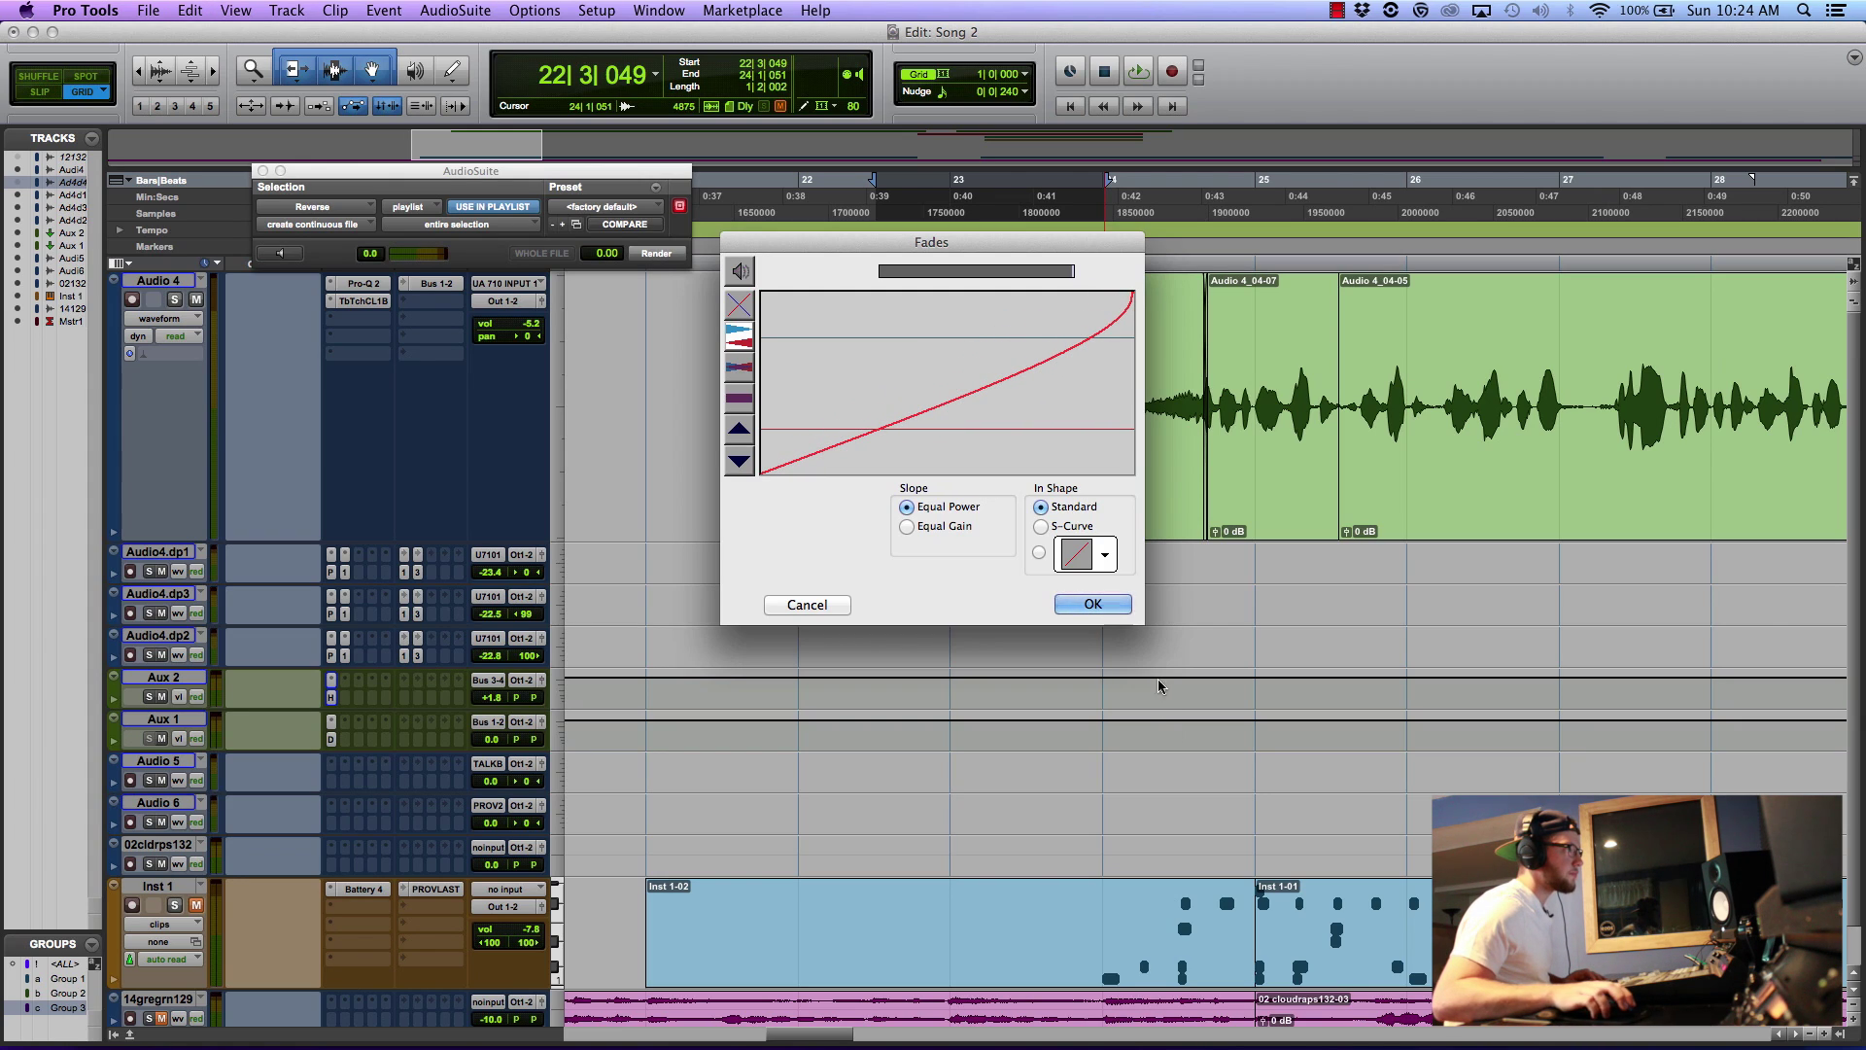
{"action": "left_click", "coordinate": [1093, 604]}
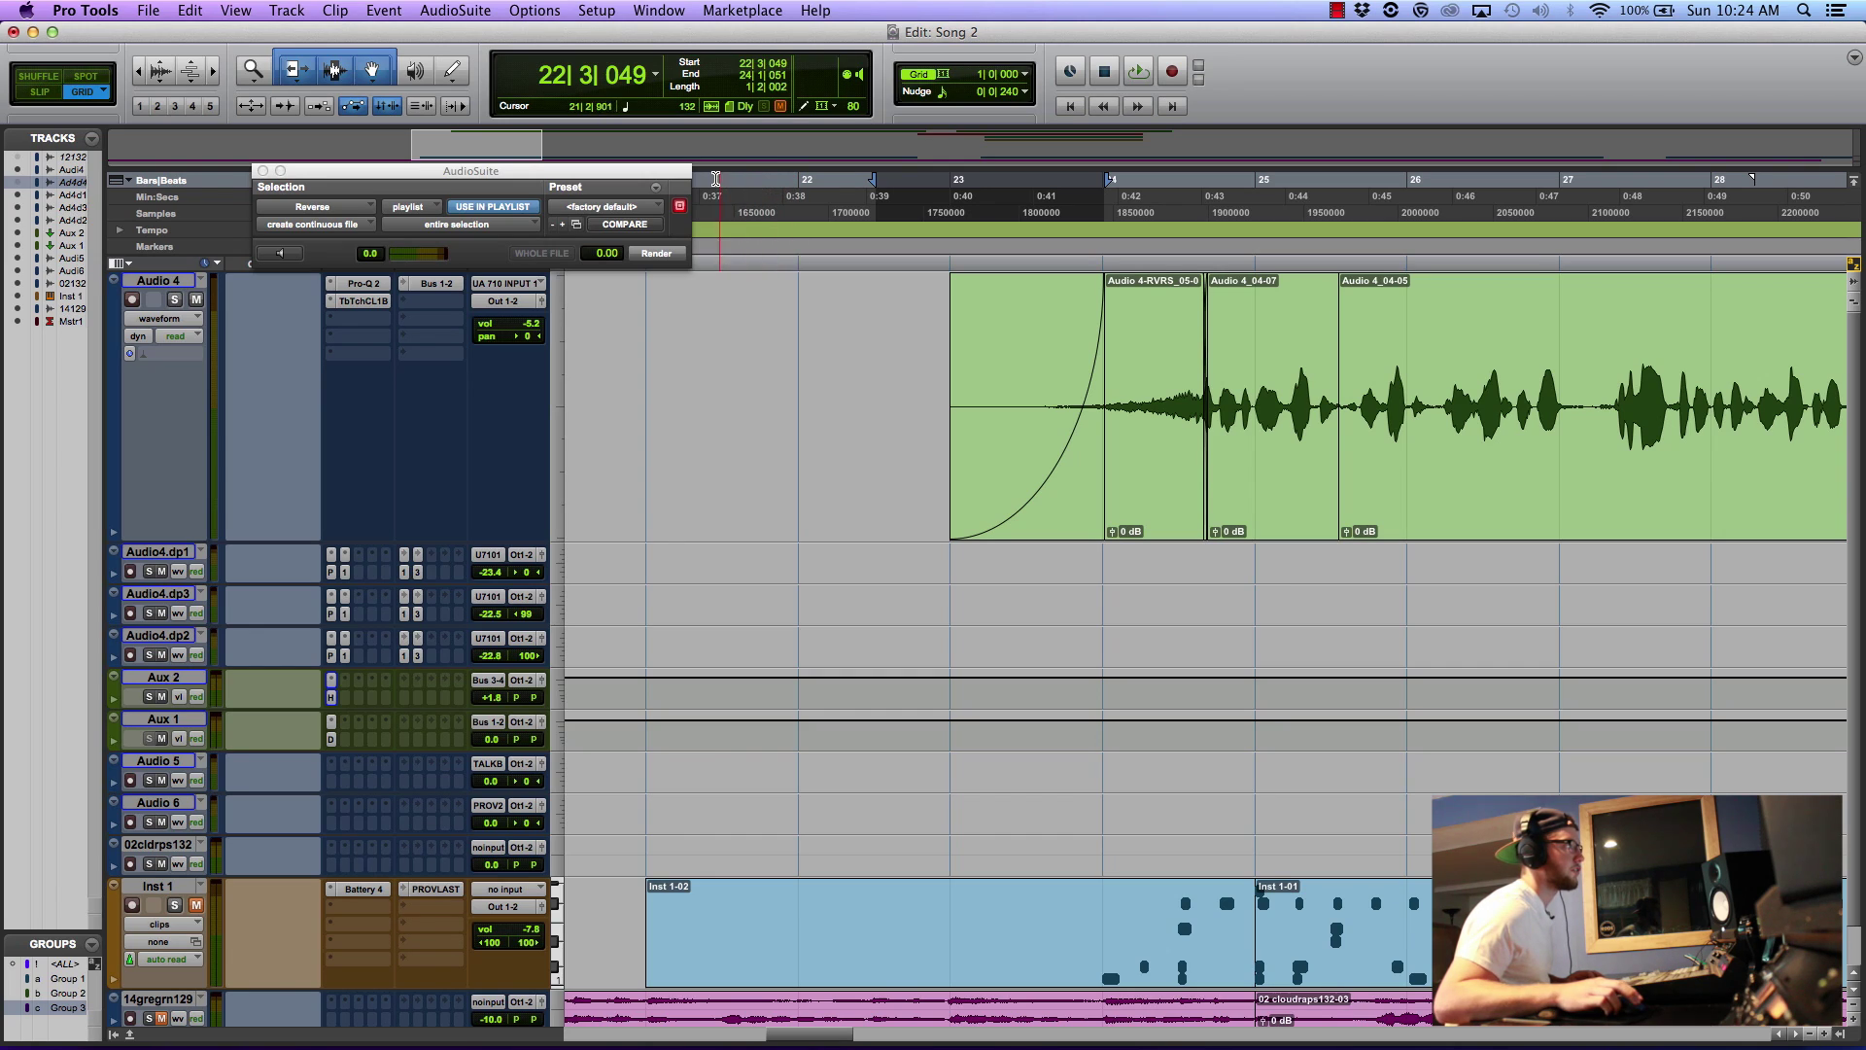
- Unmute the Inst 1 track and play the reverse reverb transition into the vocal from 21|1|000
{"action": "left_click", "coordinate": [705, 184]}
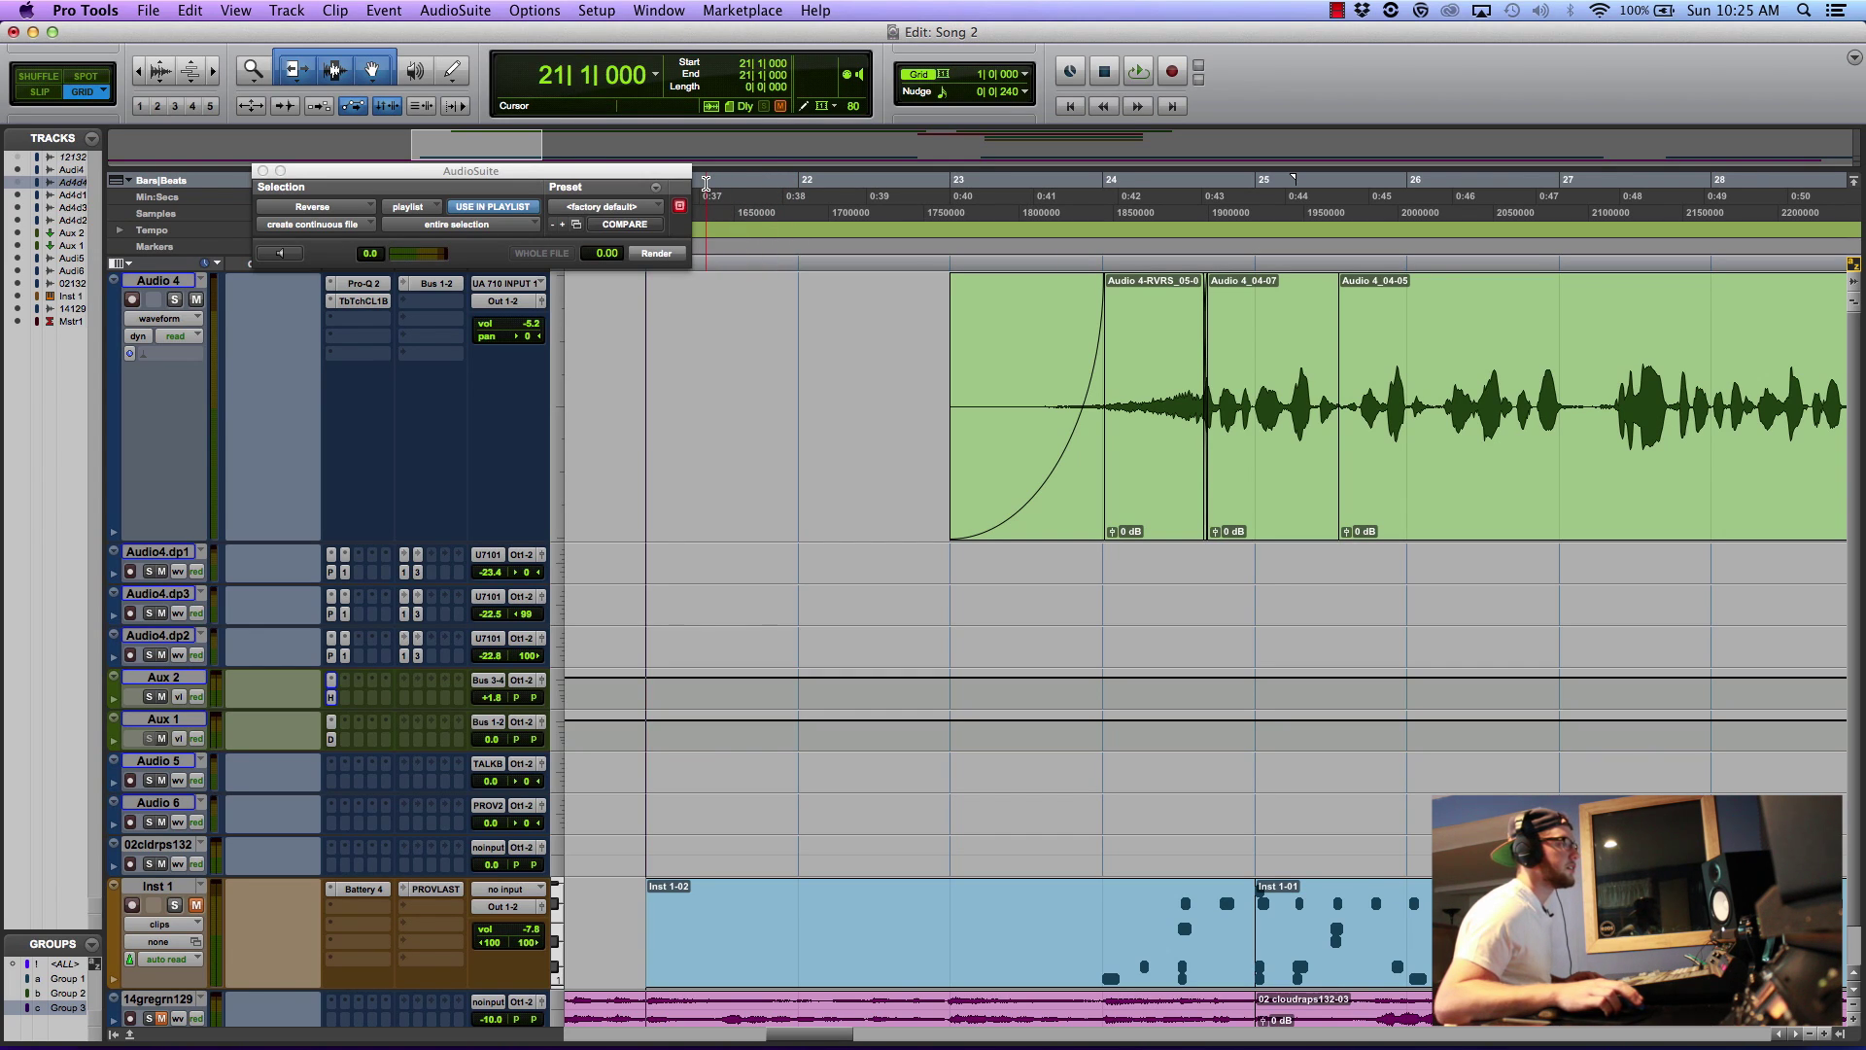
{"action": "key", "text": "space"}
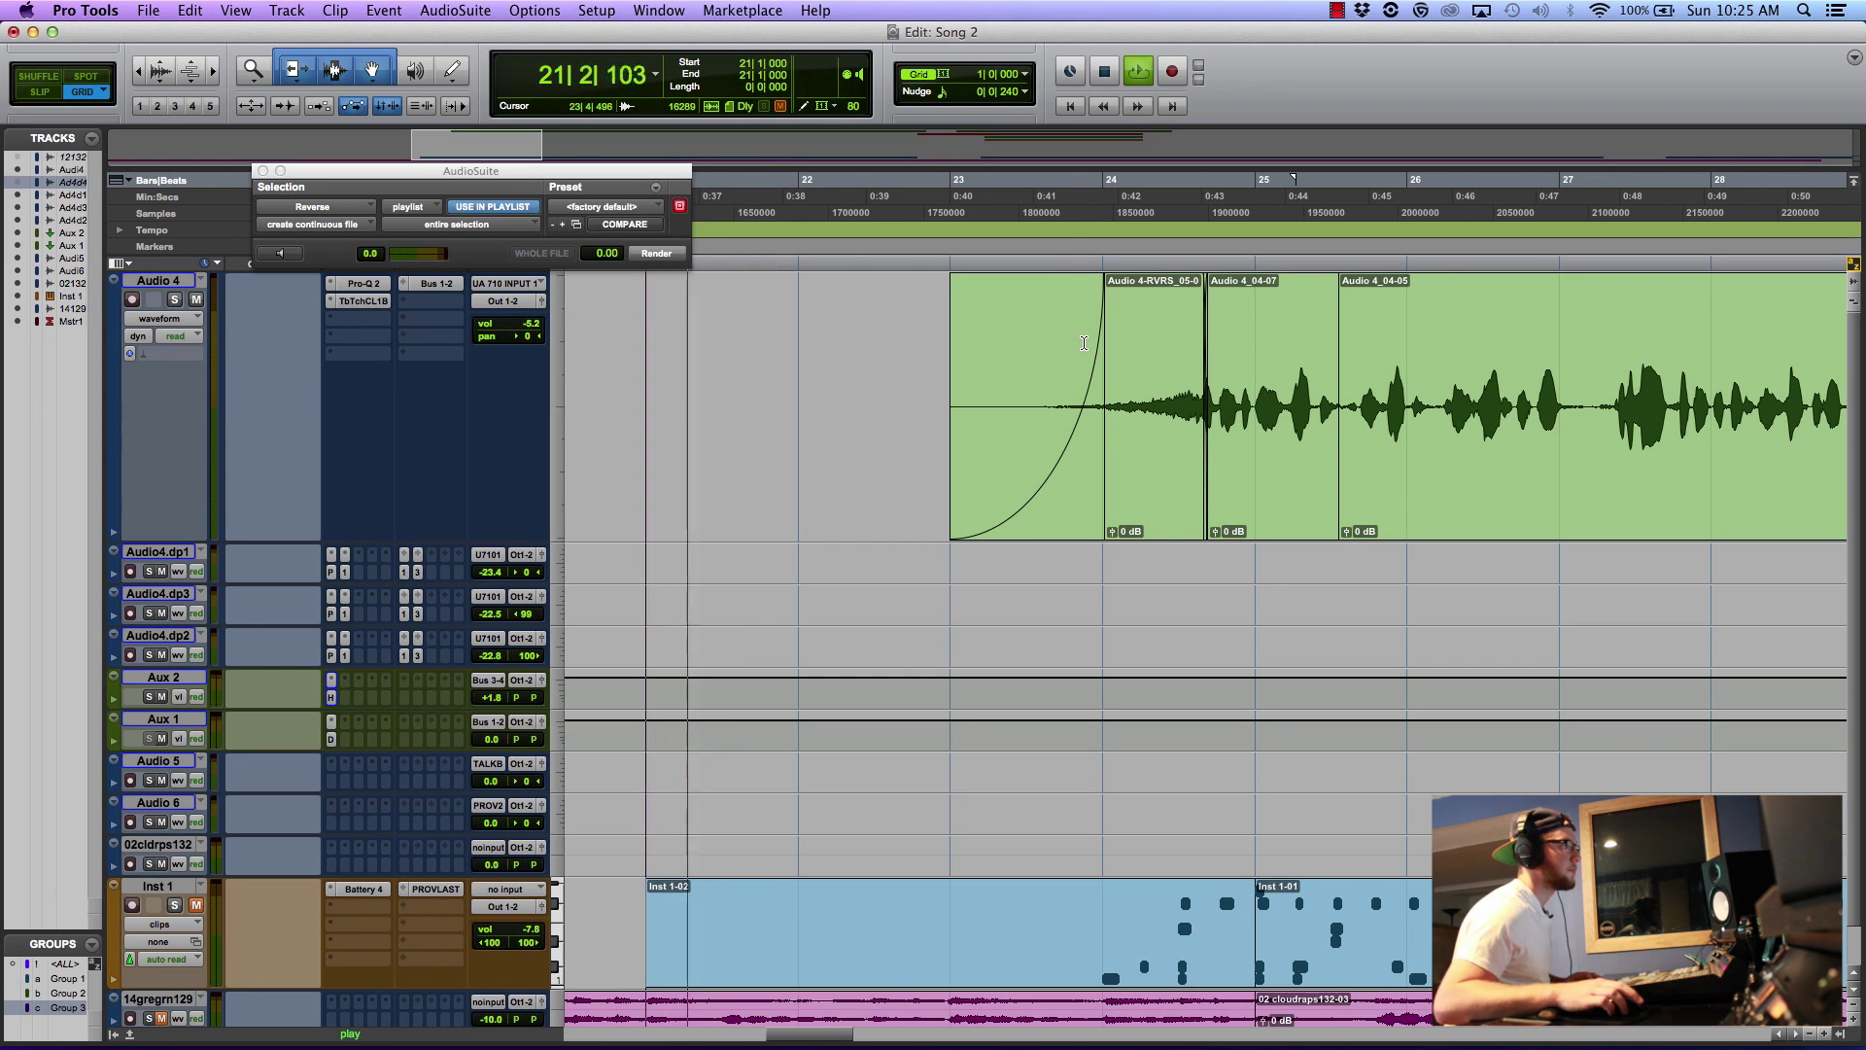
{"action": "key", "text": "space"}
{"action": "left_click", "coordinate": [196, 905]}
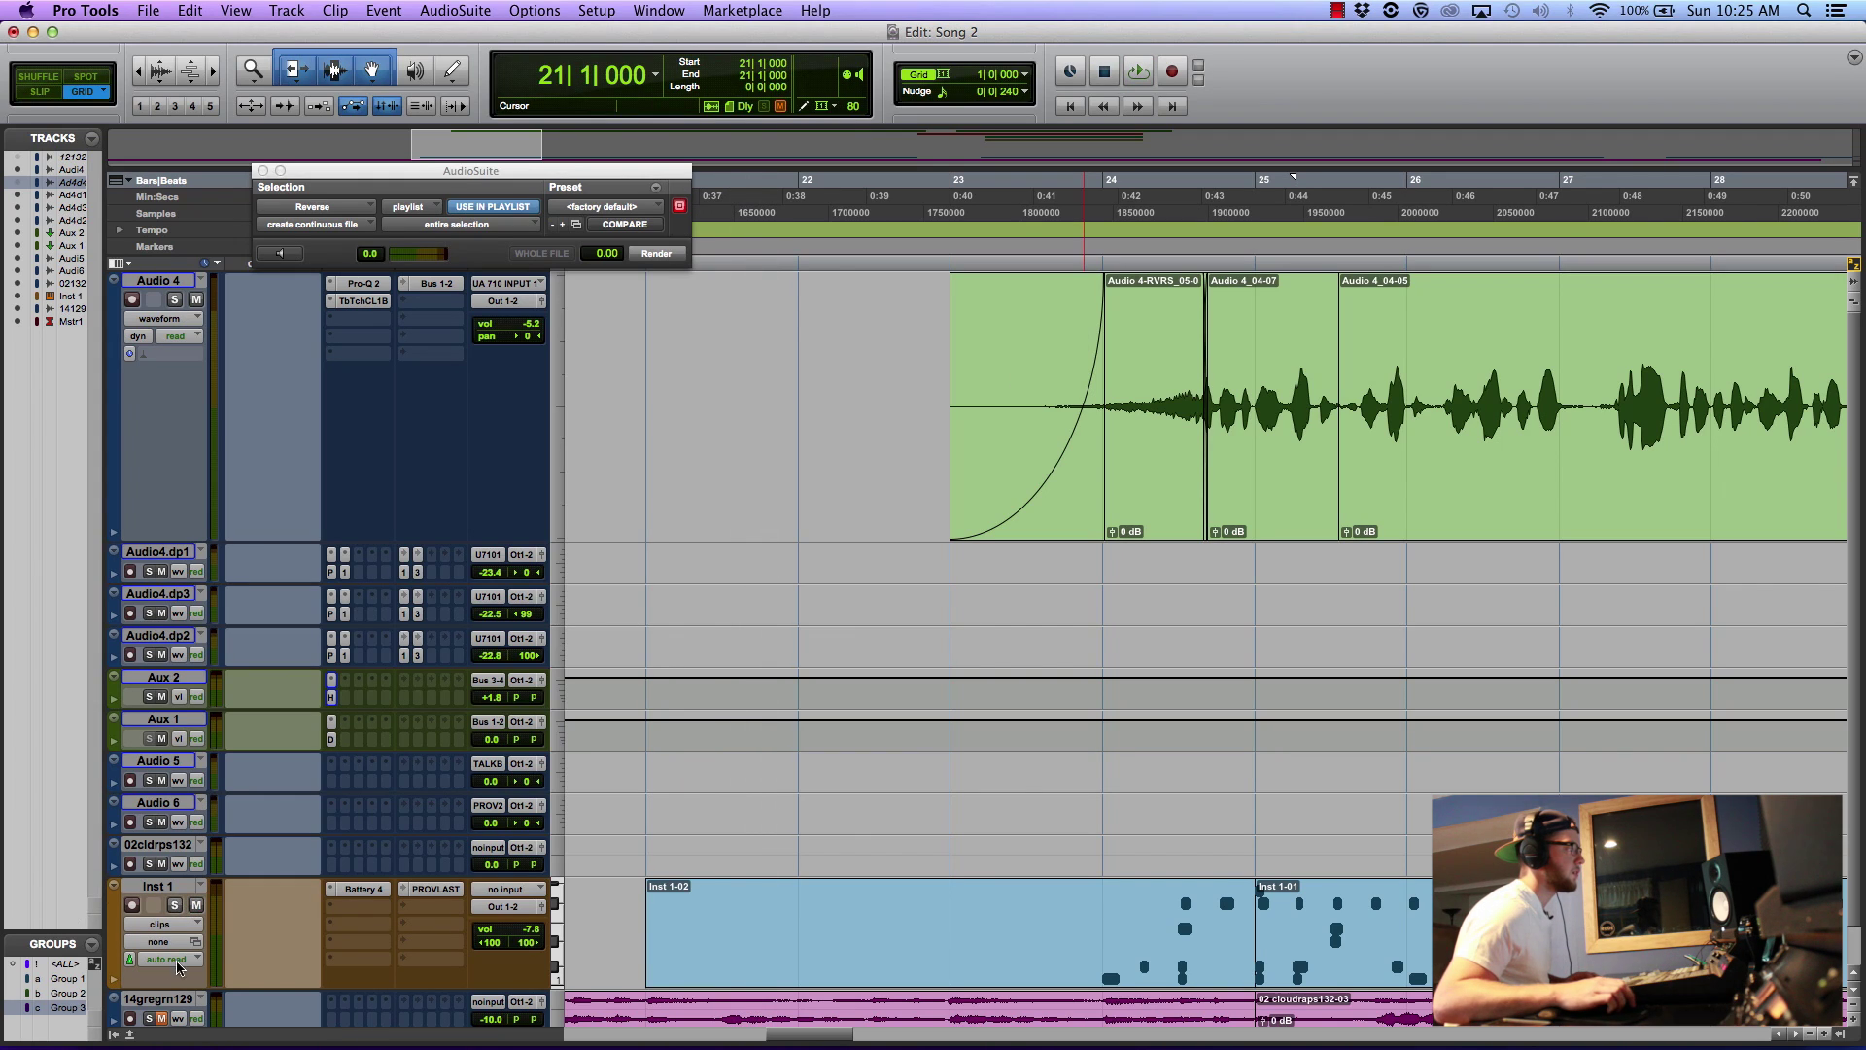
{"action": "key", "text": "space"}
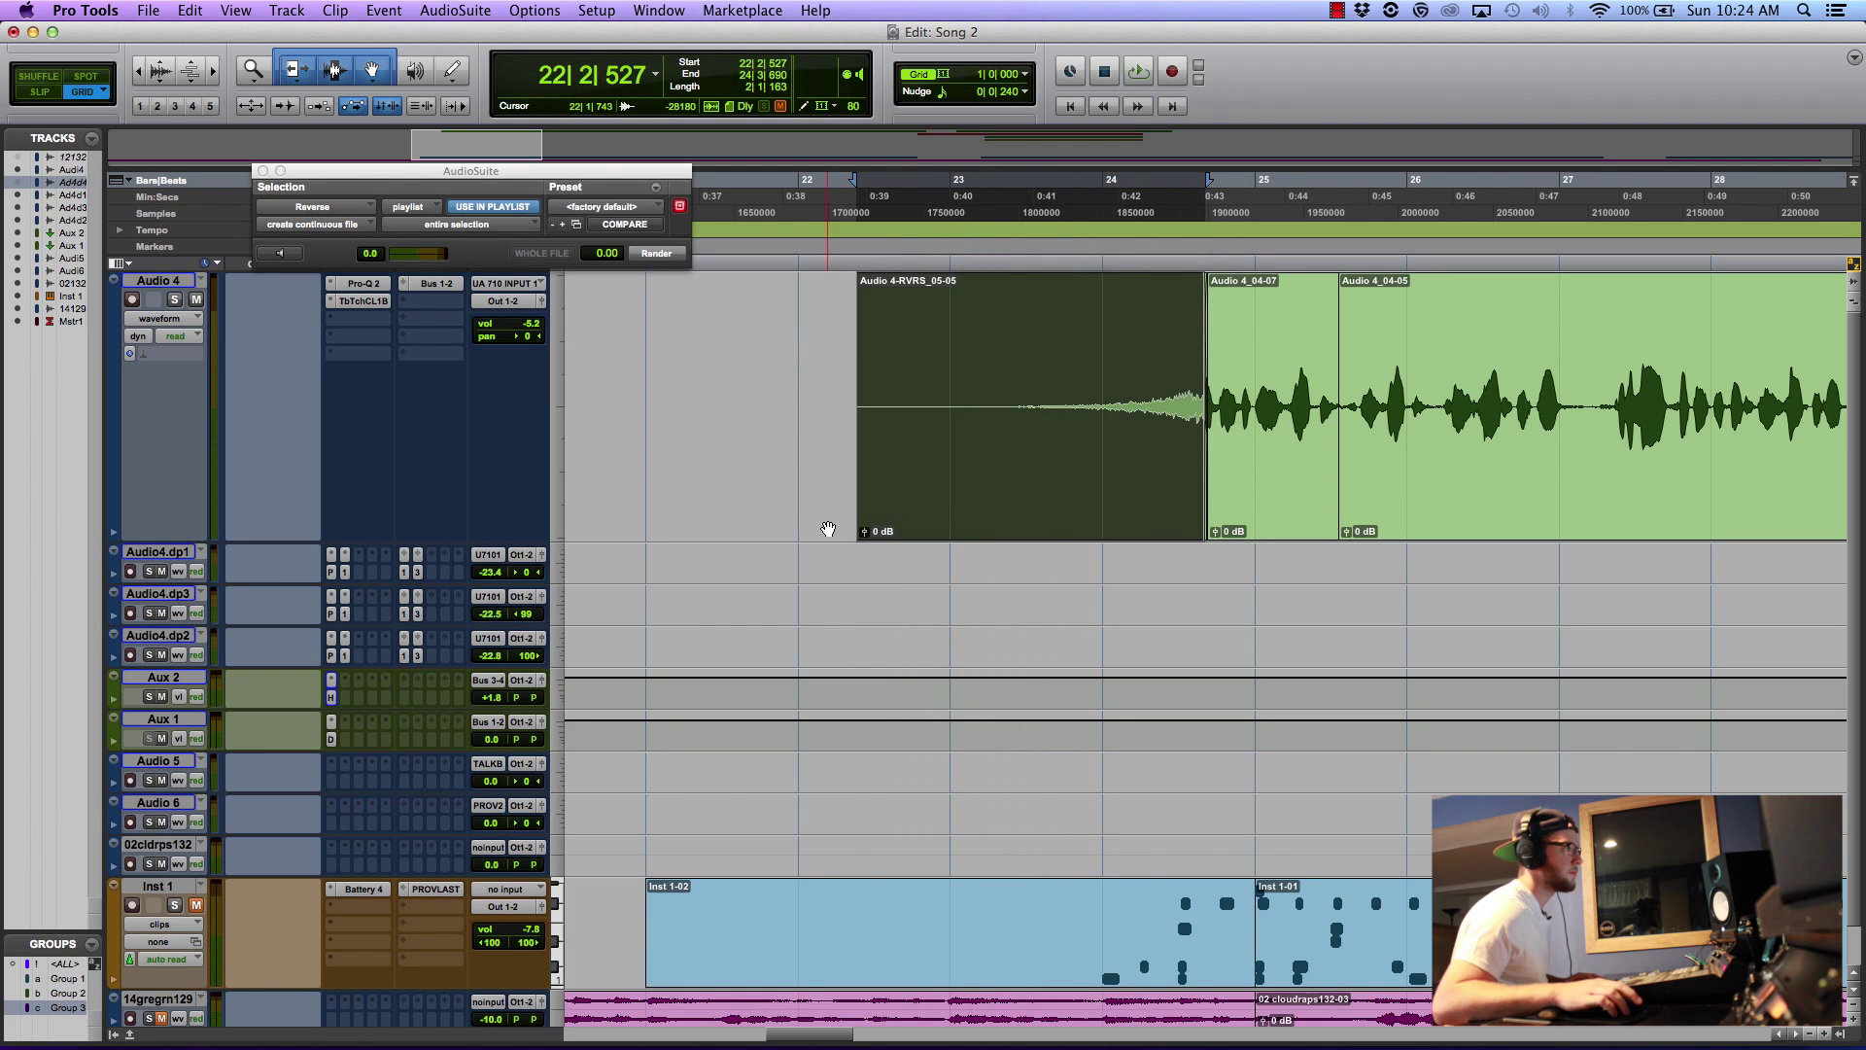
{"action": "left_click", "coordinate": [713, 195]}
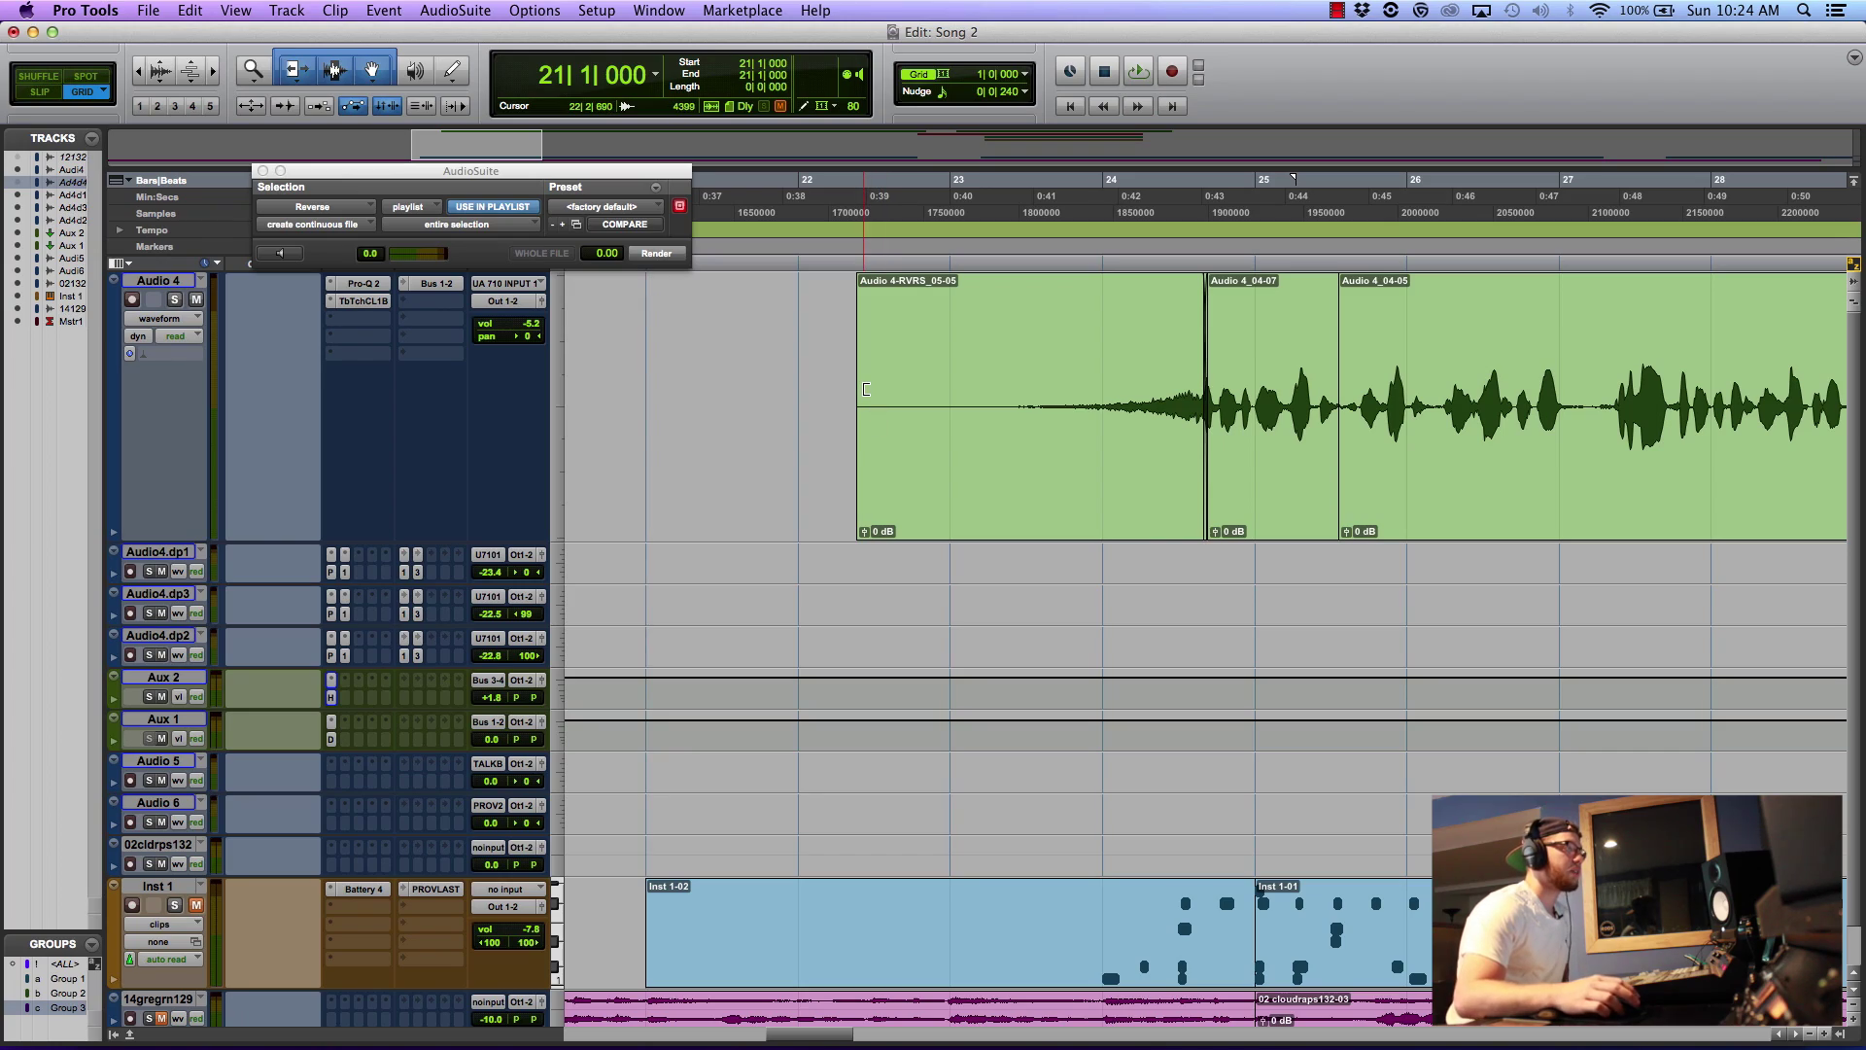
{"action": "double_click", "coordinate": [866, 389]}
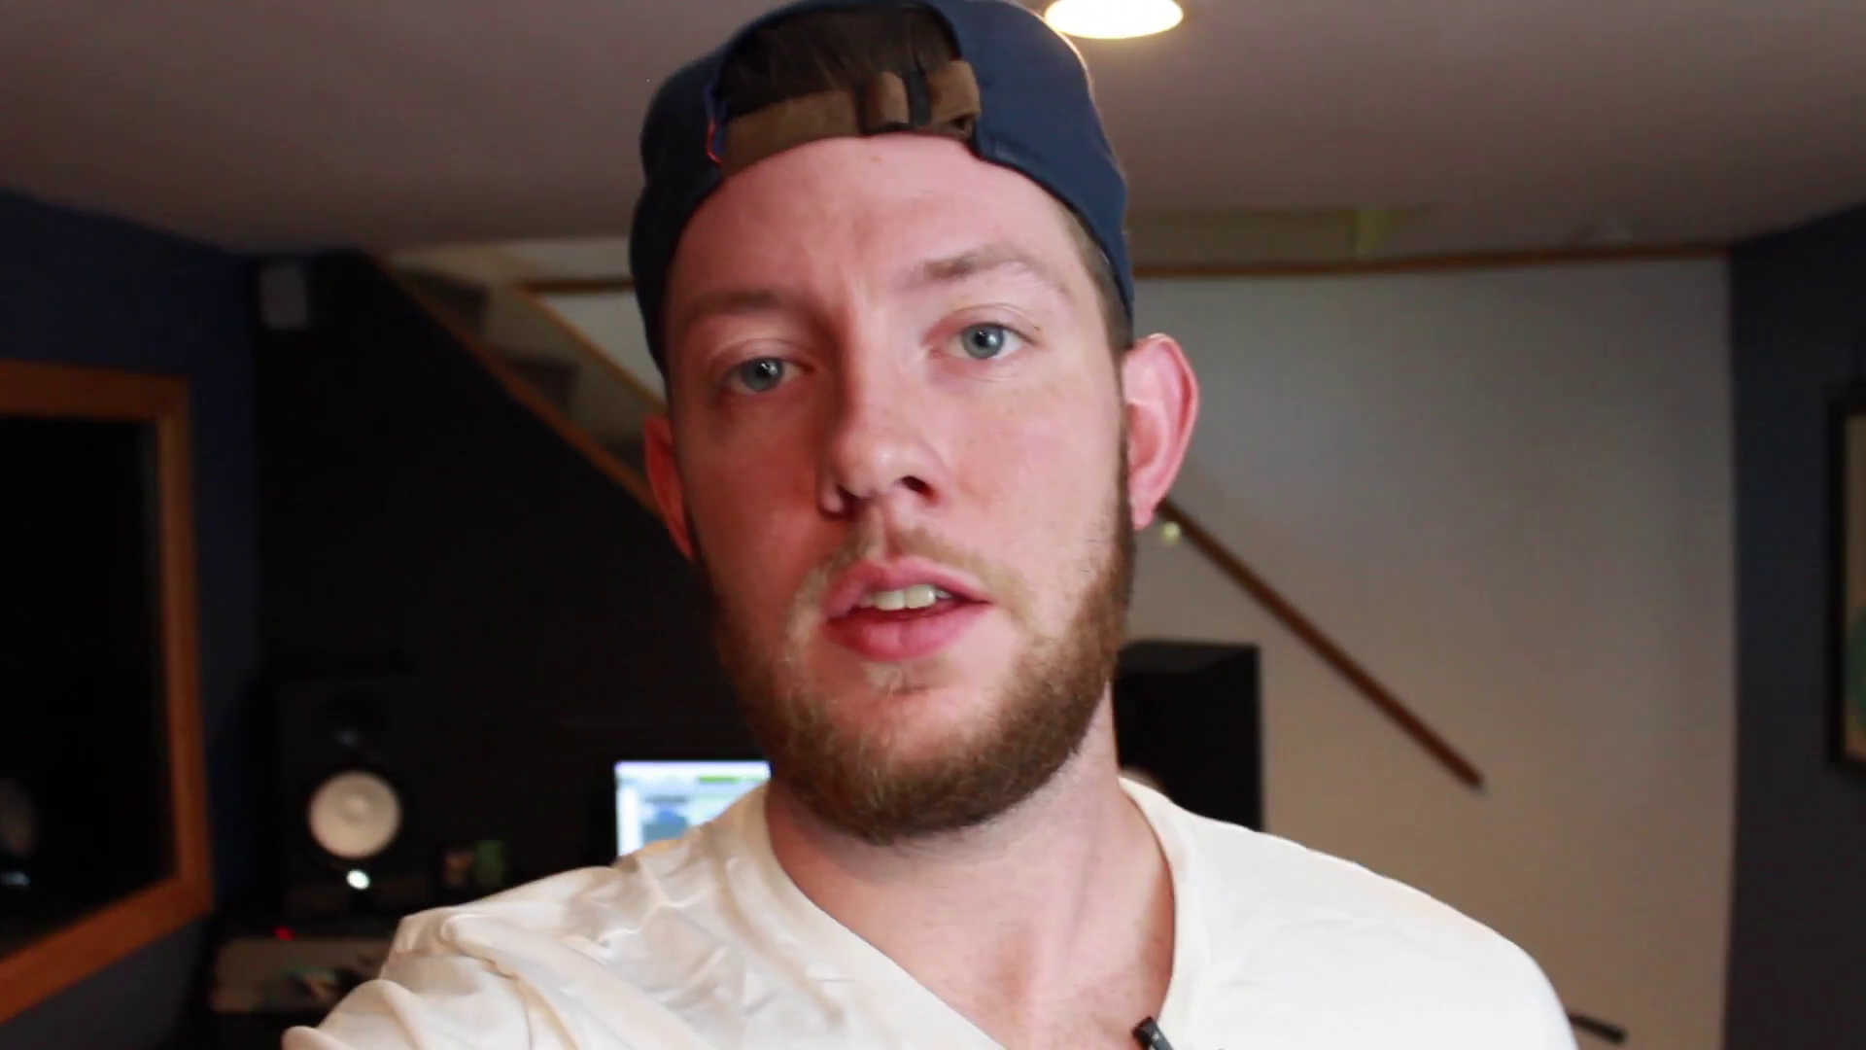